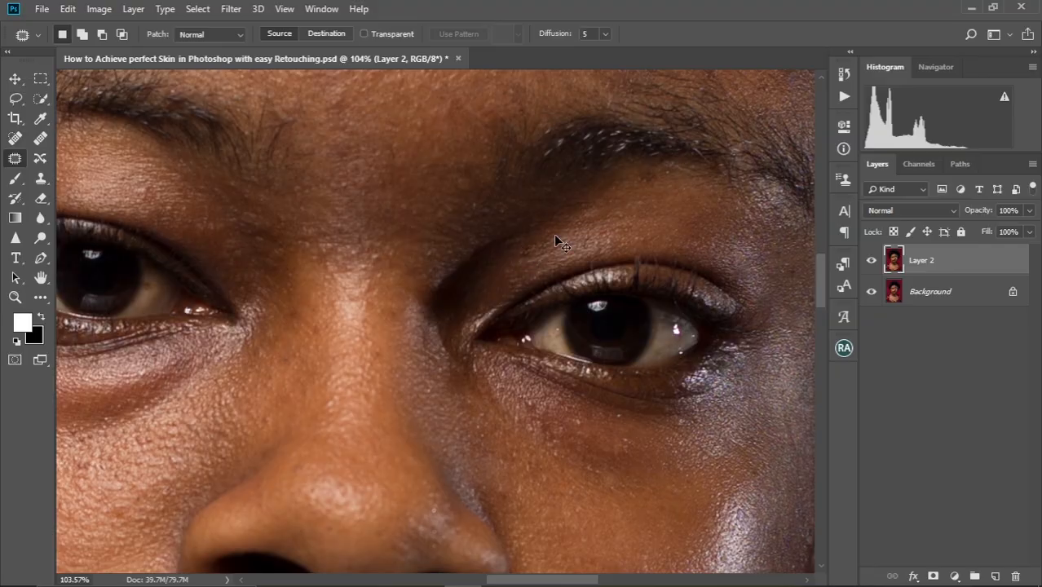
Step: Duplicate Layer 2, hide the copy, and rename the original layer to Color
key(ctrl+j)
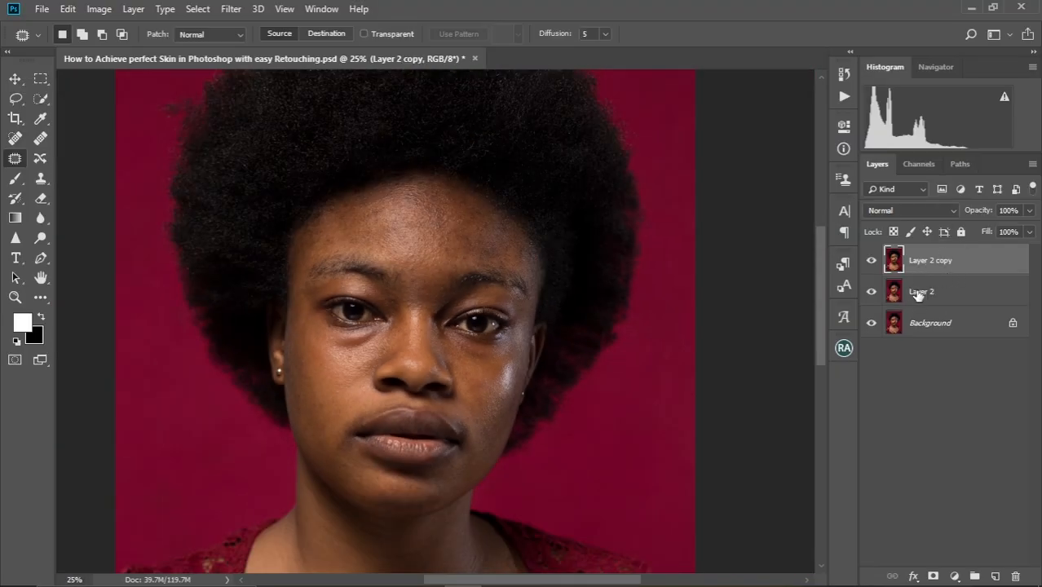
click(917, 295)
click(874, 262)
click(920, 291)
text(Color)
key(Return)
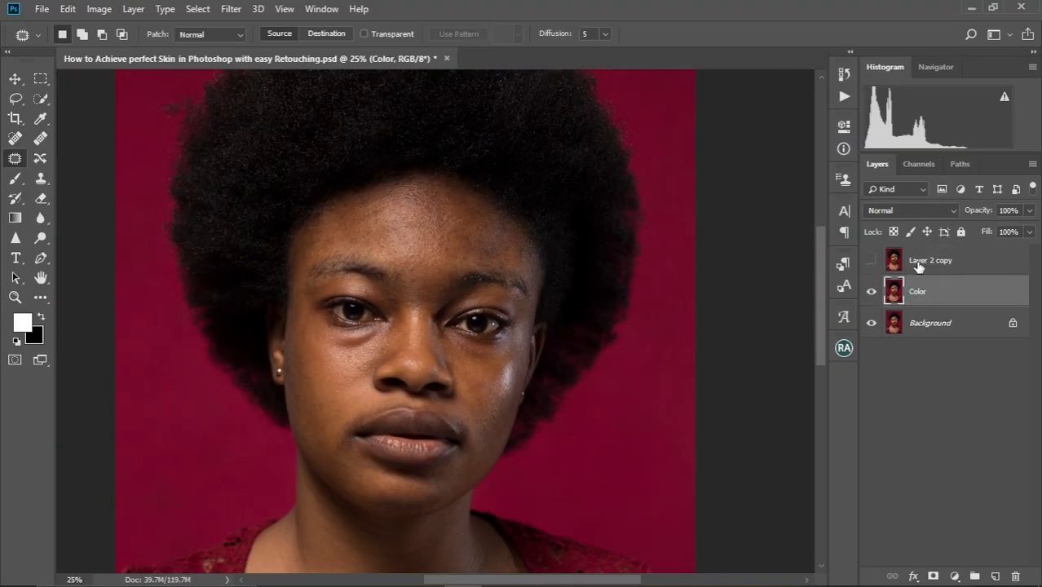
Step: Rename the hidden Layer 2 copy to texture
double_click(935, 261)
text(texture)
key(Return)
click(871, 260)
Step: Apply a Gaussian Blur with a 6.4-pixel radius to the Color layer, checking the face in the filter preview
click(916, 291)
click(230, 9)
click(453, 240)
drag(628, 282, 623, 283)
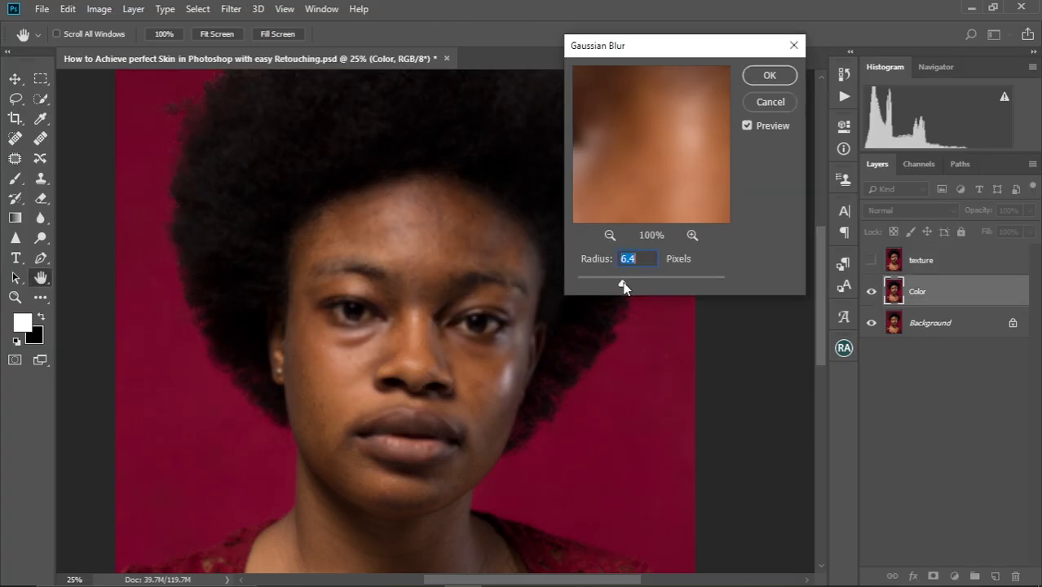
click(609, 235)
drag(638, 122, 616, 173)
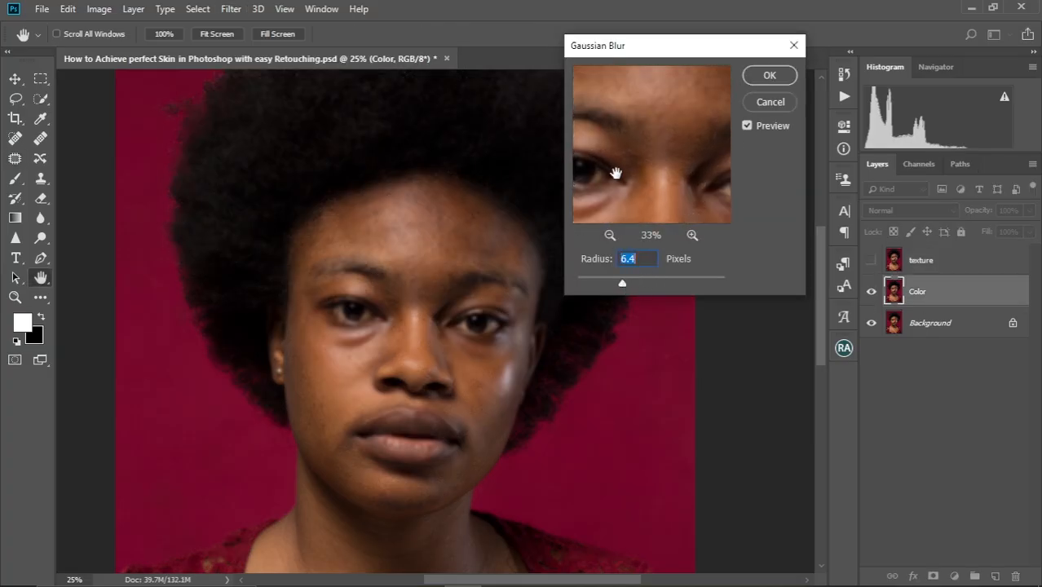
click(769, 75)
key(j)
Step: Show the texture layer and use Apply Image on it with the Color layer as source, Subtract blending, scale 2 and offset 128
click(871, 260)
click(893, 260)
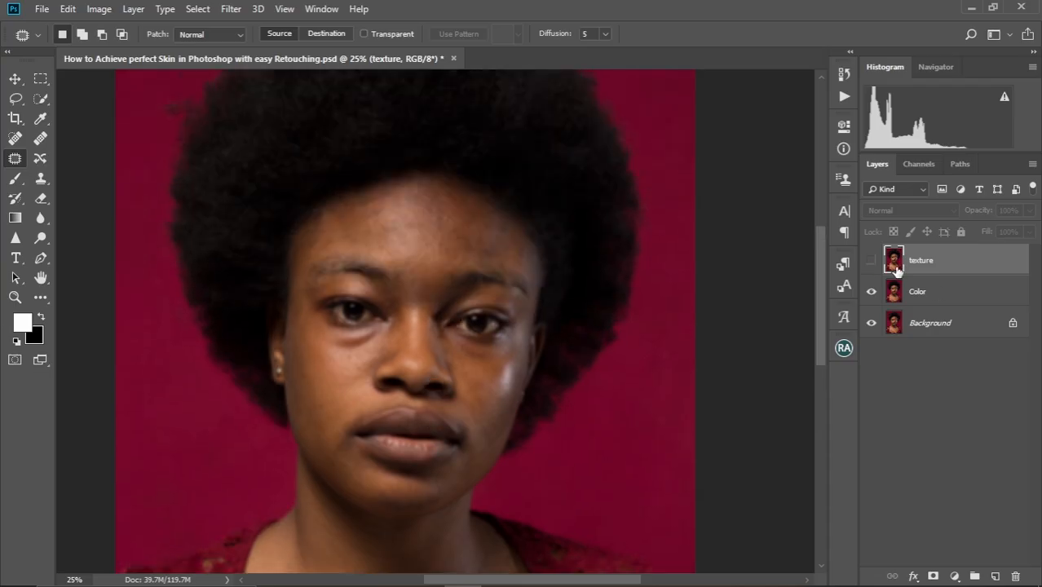
click(99, 9)
click(115, 235)
click(718, 135)
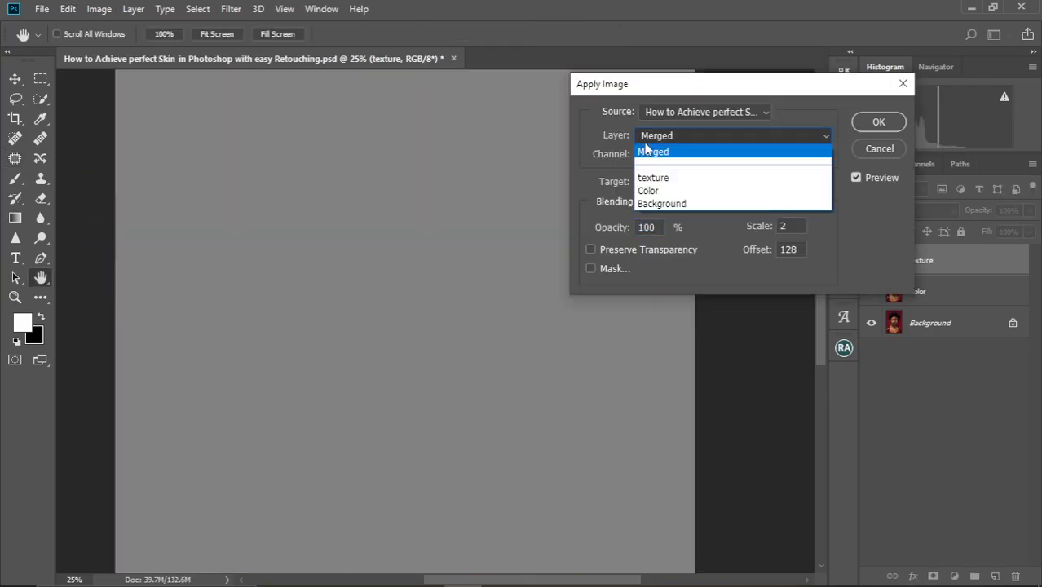
click(674, 187)
click(732, 202)
click(592, 175)
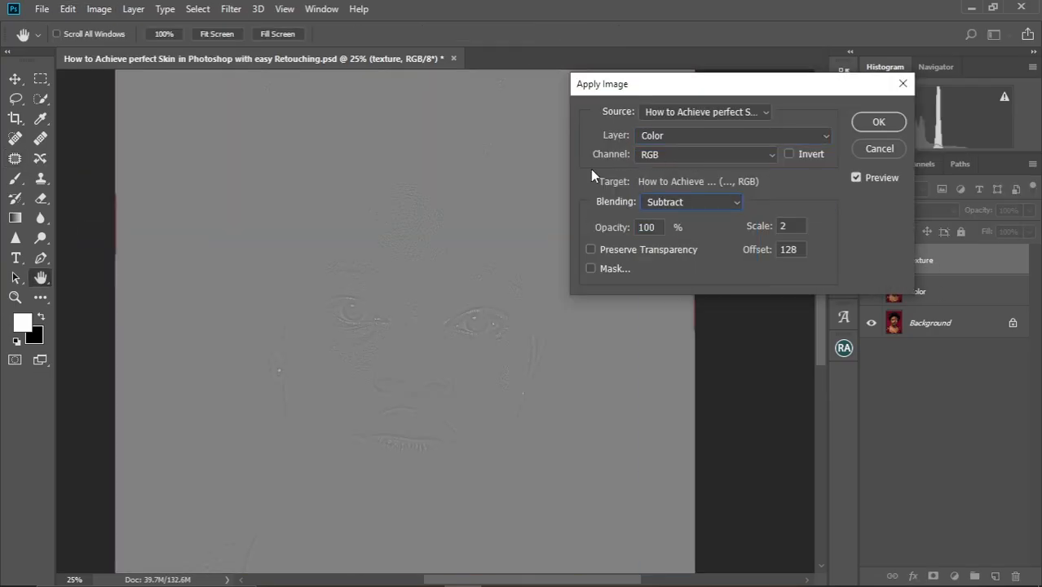
click(879, 121)
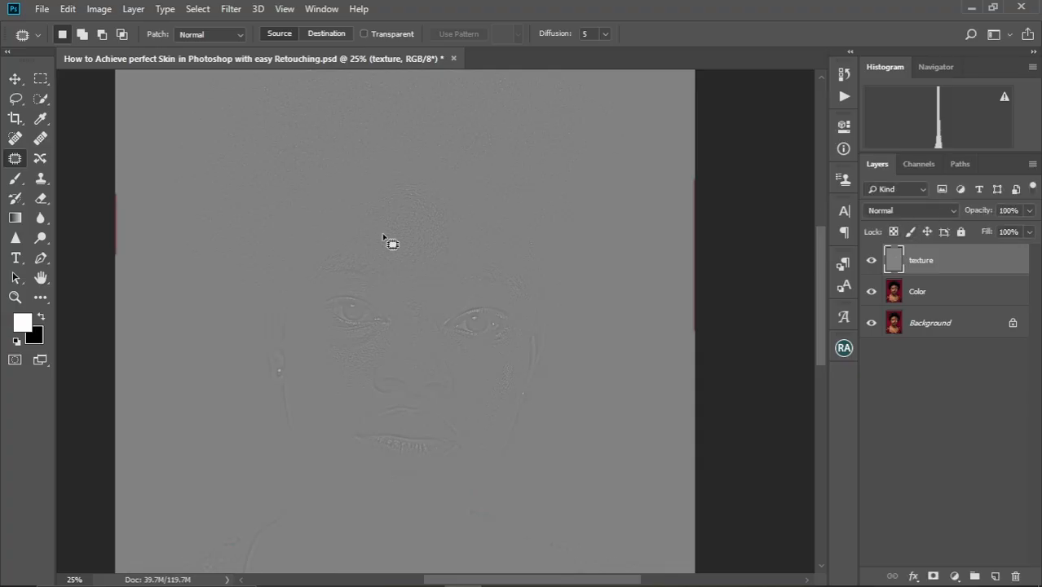
Step: Set the texture layer's blend mode to Linear Light
scroll(381, 254, down, 3)
click(880, 214)
click(897, 440)
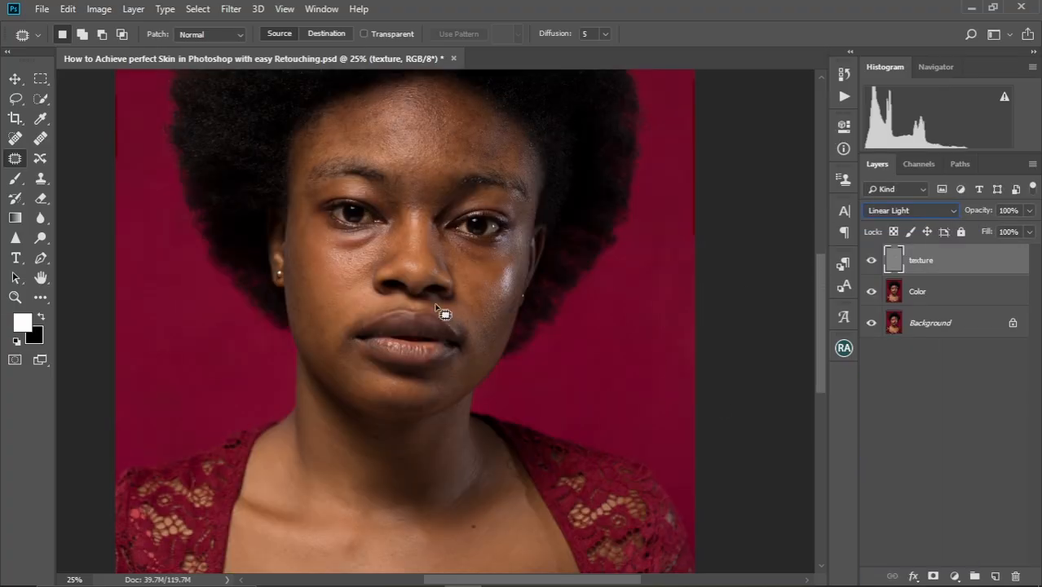
scroll(390, 301, down, 2)
scroll(390, 302, up, 2)
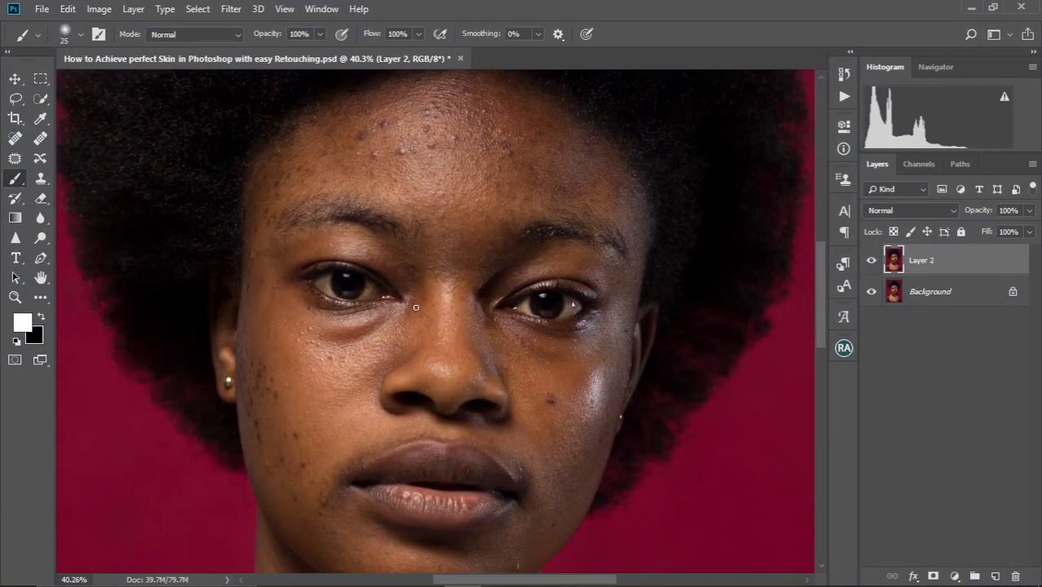
Step: Examine the skin blemishes on the cheeks, forehead, nose and eye area of the portrait up close
drag(442, 336, 442, 273)
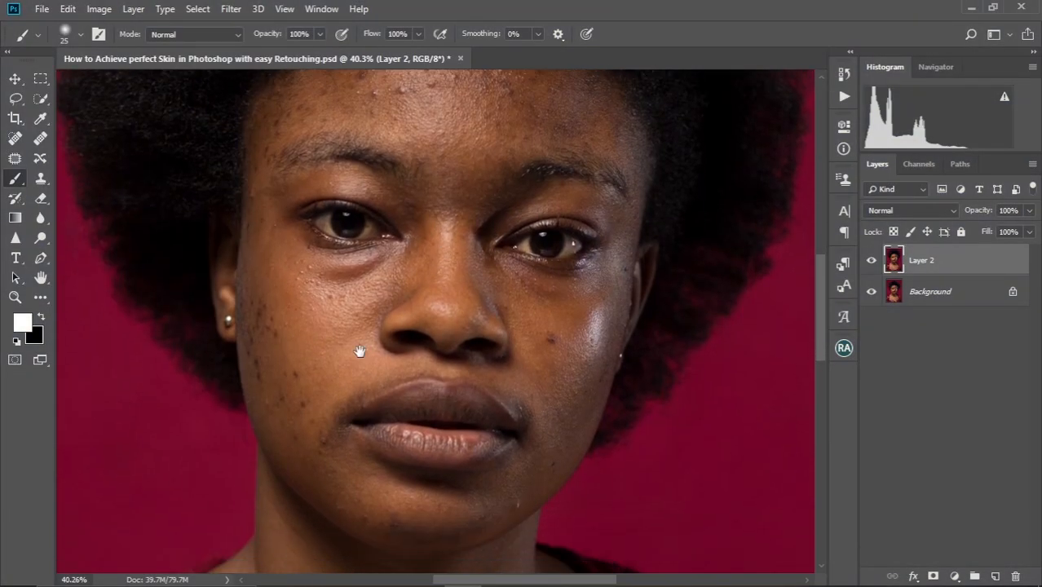
drag(321, 338, 367, 329)
scroll(333, 338, up, 3)
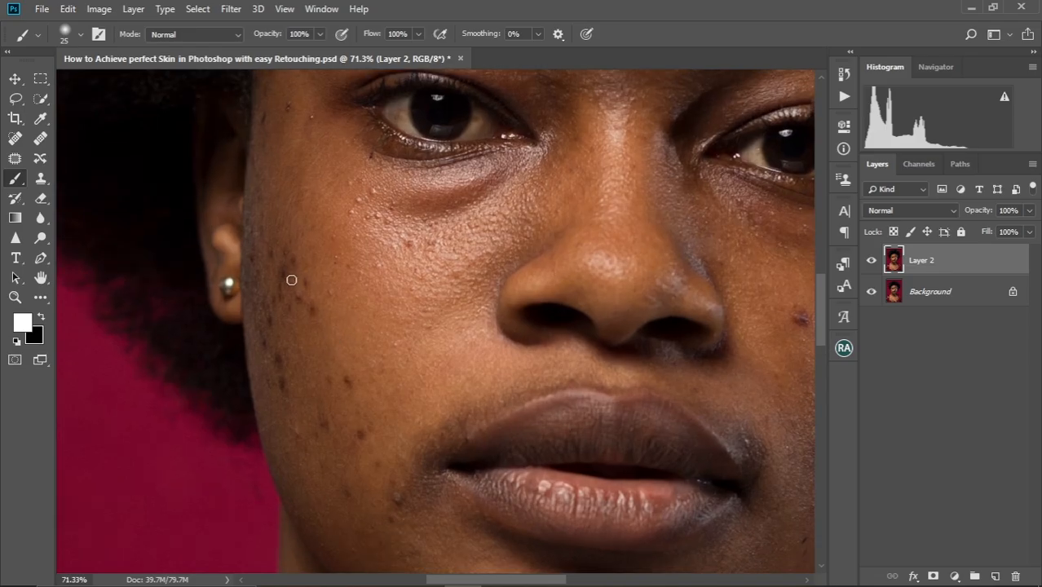
drag(595, 289, 524, 314)
drag(570, 253, 562, 349)
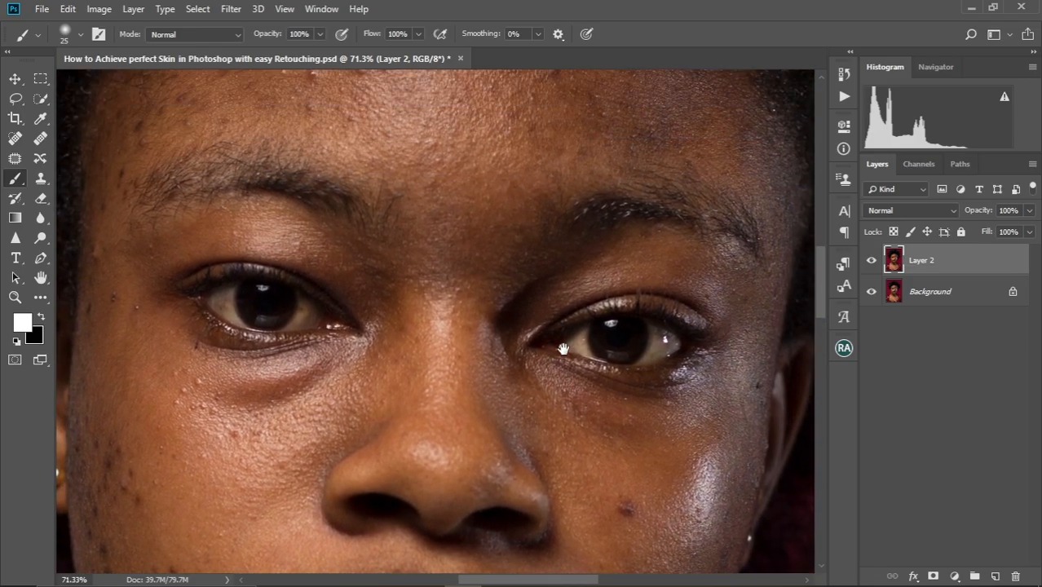
drag(538, 245, 554, 328)
drag(308, 296, 425, 327)
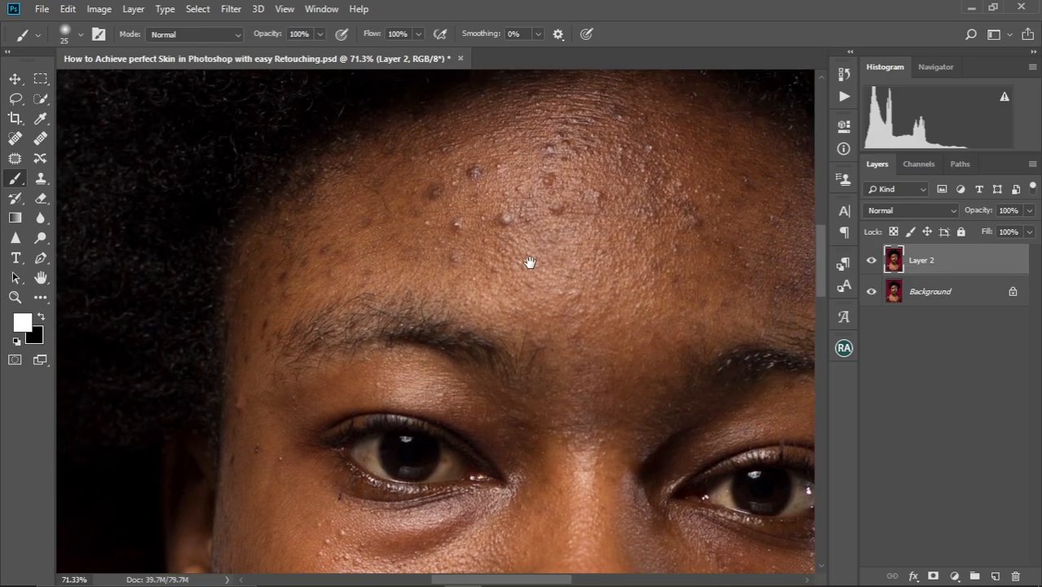
drag(530, 262, 515, 240)
drag(596, 260, 548, 193)
drag(563, 336, 540, 219)
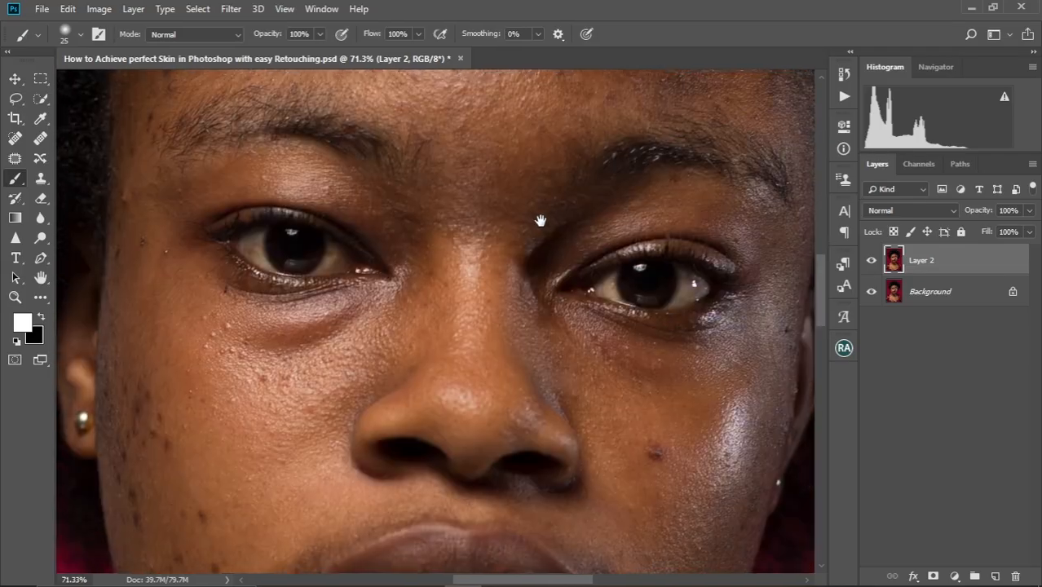
mouse_move(572, 315)
mouse_down()
mouse_move(545, 293)
mouse_move(510, 228)
mouse_move(530, 251)
mouse_up()
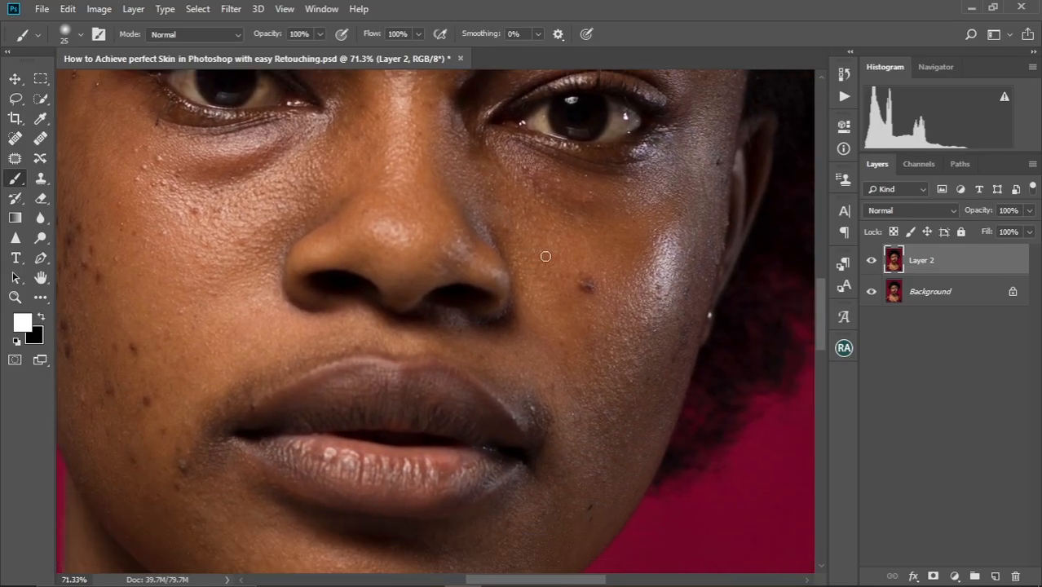
drag(414, 195, 452, 282)
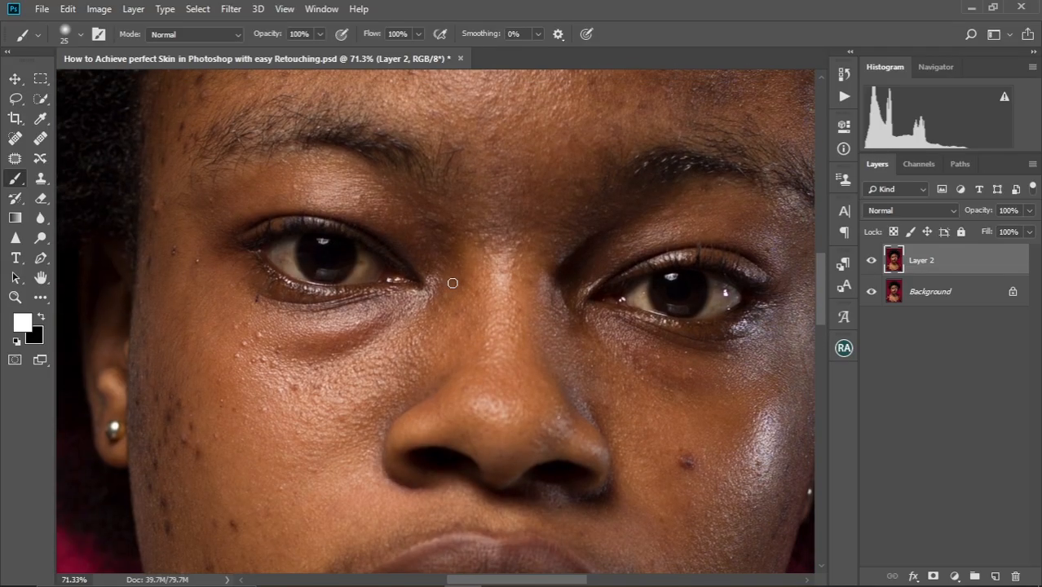
scroll(452, 283, down, 2)
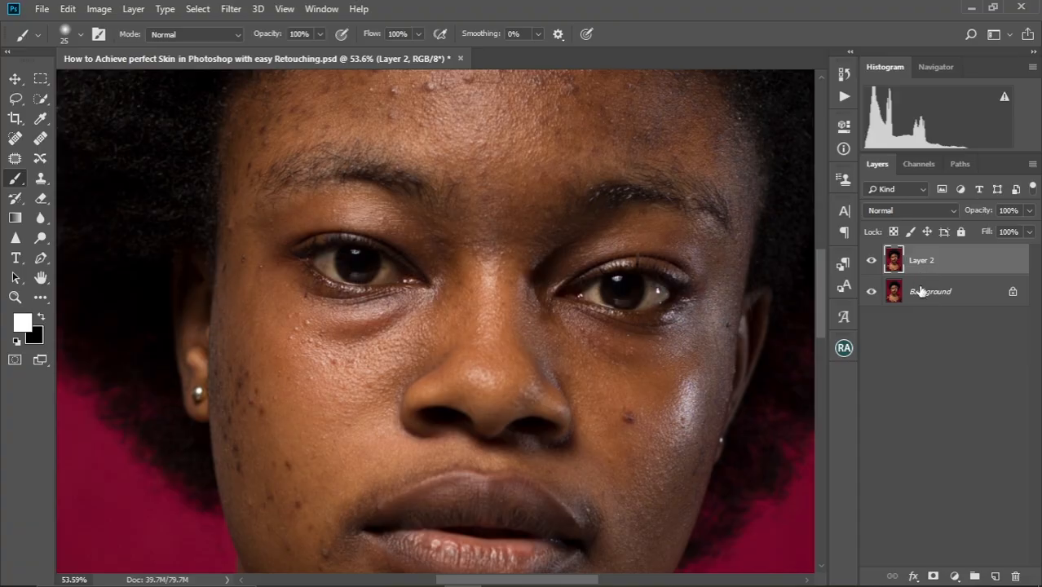
Step: Toggle Layer 2's visibility to compare it with the Background layer over the whole face
click(870, 263)
scroll(459, 295, down, 4)
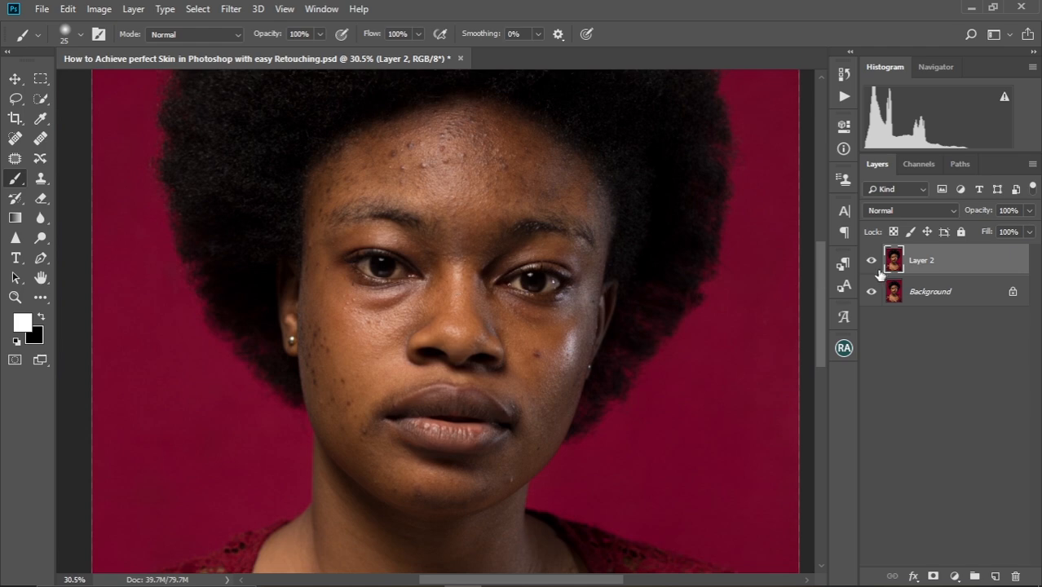
click(872, 262)
click(872, 263)
scroll(493, 357, up, 4)
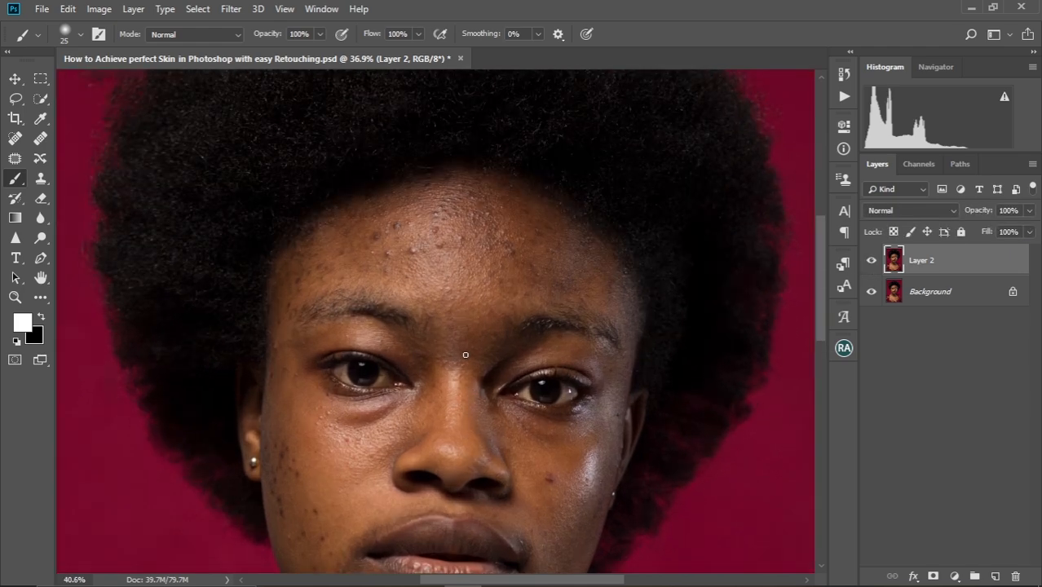
scroll(465, 354, down, 2)
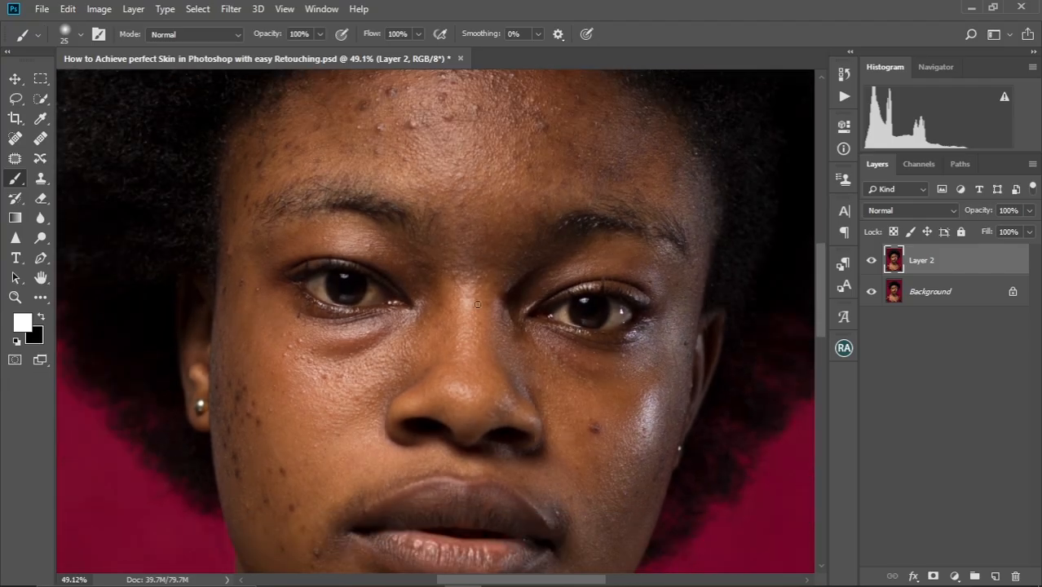
scroll(477, 305, up, 1)
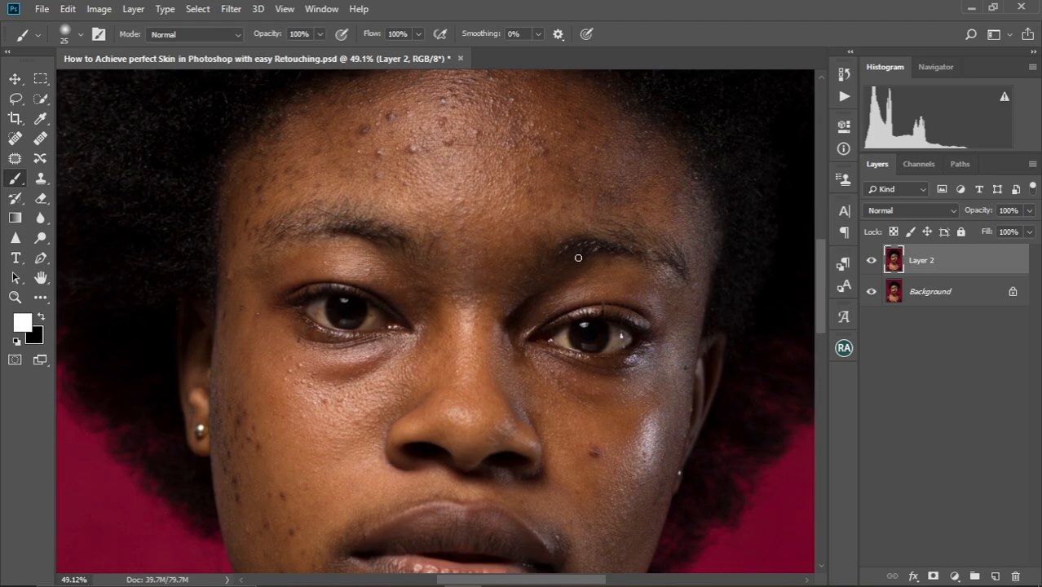
Step: Use the Patch tool on Layer 2 to replace the raised bumps on the forehead above the eyebrow on the earring side with clean skin
click(14, 138)
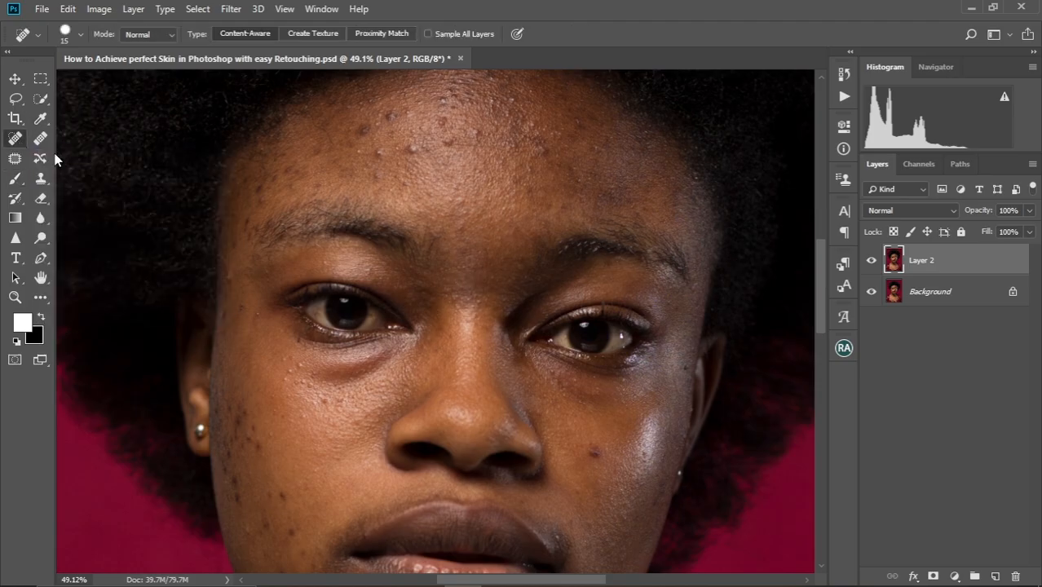
click(16, 160)
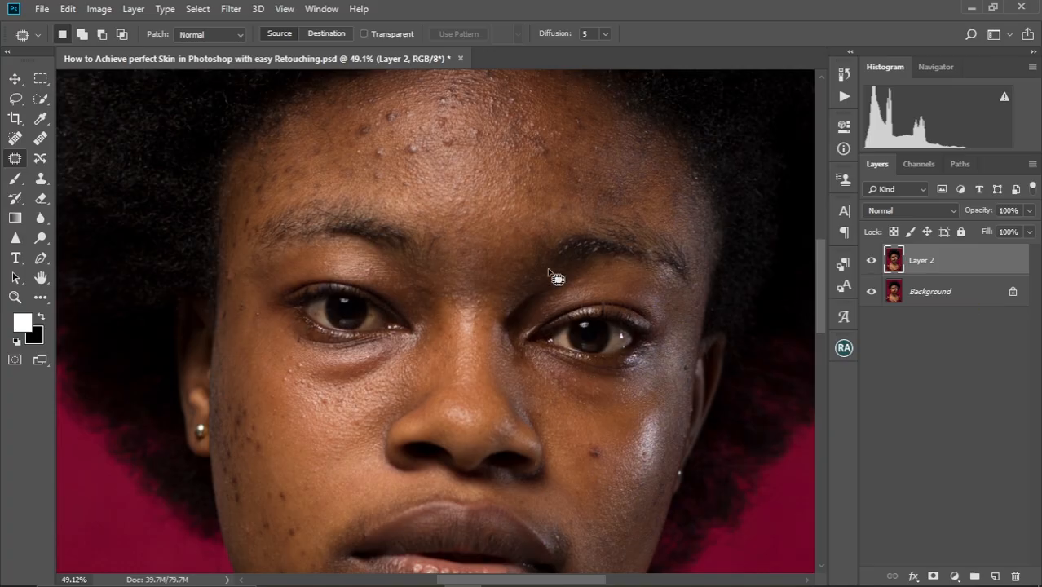
scroll(415, 245, up, 3)
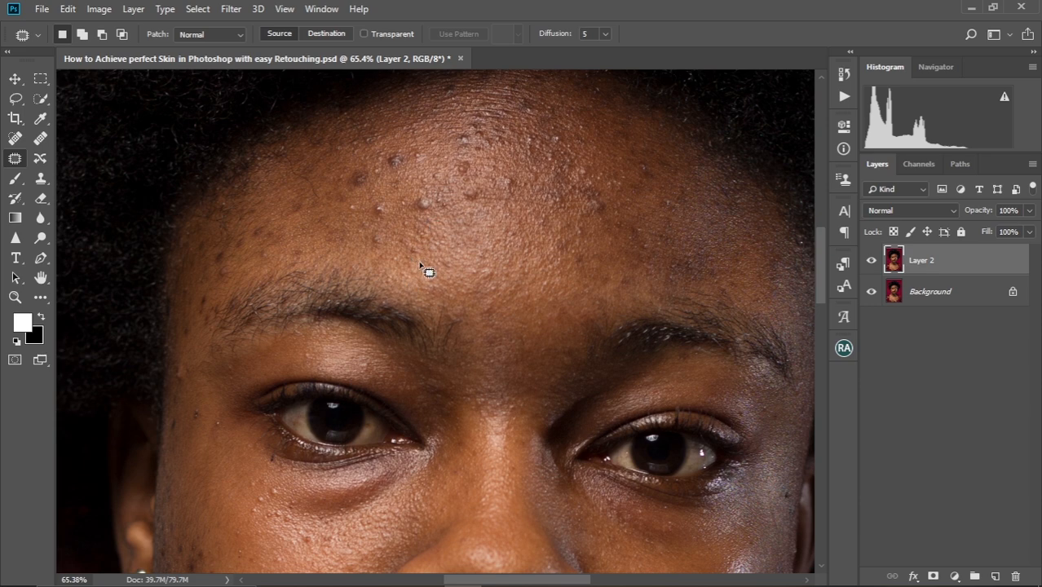
drag(429, 243, 356, 219)
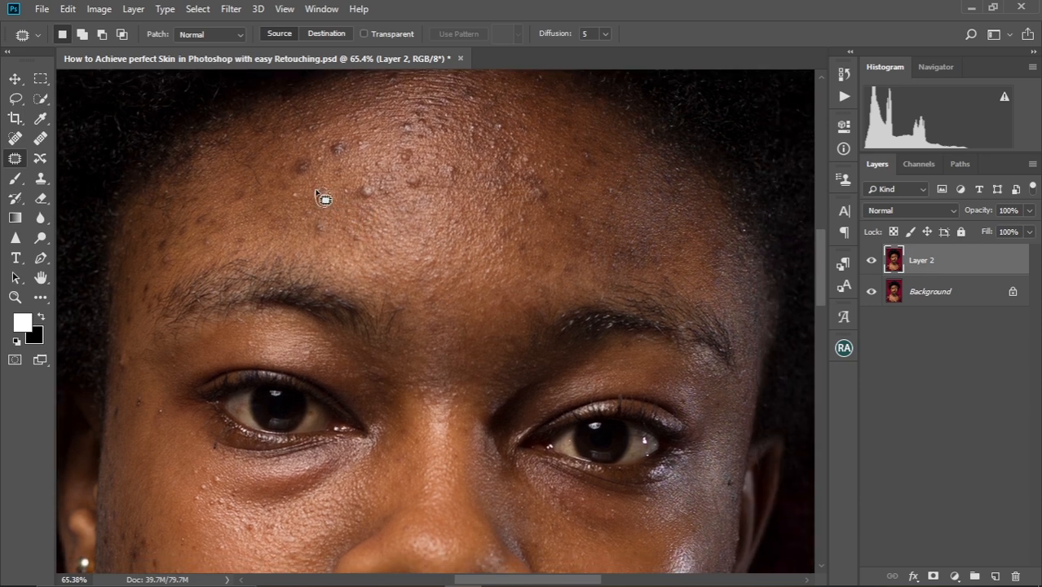
drag(324, 199, 285, 186)
key(ctrl+d)
drag(365, 186, 367, 197)
mouse_move(366, 196)
mouse_down()
mouse_move(356, 209)
mouse_move(352, 160)
mouse_up()
key(ctrl+d)
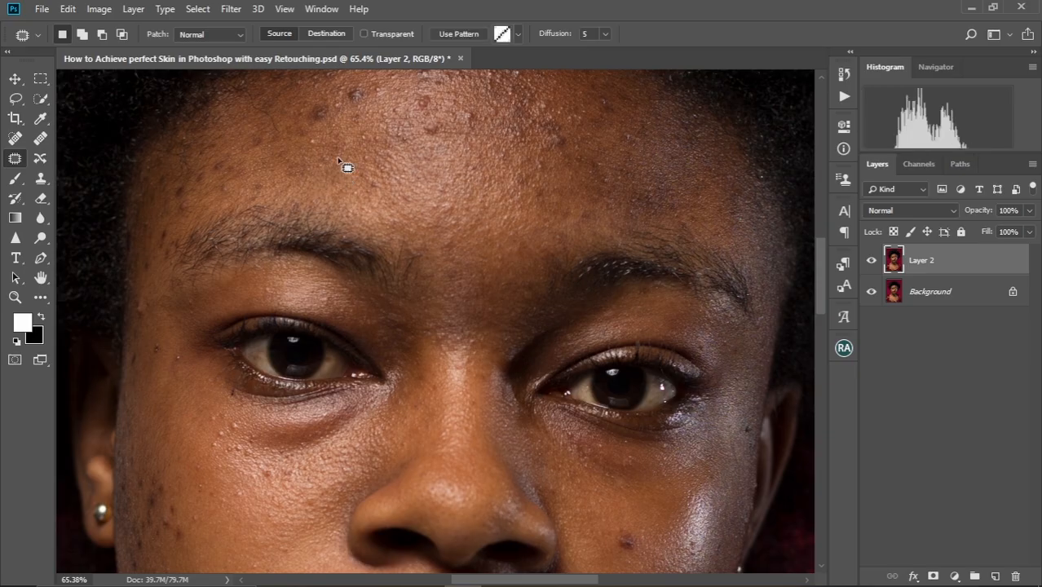
Step: Patch the dark spots on the side of the forehead between the hairline and the eyebrow with nearby clean skin
scroll(338, 184, up, 2)
mouse_move(330, 187)
mouse_down()
mouse_move(330, 172)
mouse_move(367, 154)
mouse_move(344, 175)
mouse_move(349, 189)
mouse_up()
key(ctrl+d)
key(ctrl+d)
mouse_move(310, 227)
mouse_down()
mouse_move(339, 195)
mouse_move(334, 220)
mouse_move(335, 202)
mouse_up()
drag(329, 210, 328, 227)
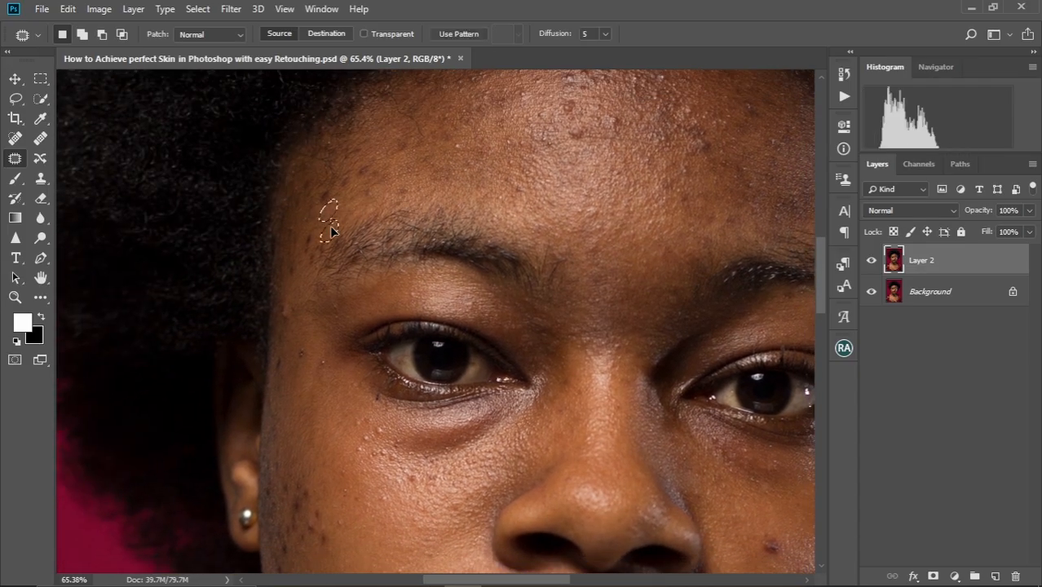
key(ctrl+d)
Step: Patch the remaining small spots close to the hairline above the outer end of the eyebrow
mouse_move(324, 187)
mouse_down()
mouse_move(328, 223)
mouse_move(350, 175)
mouse_move(340, 174)
mouse_up()
key(ctrl+d)
mouse_move(343, 183)
mouse_down()
mouse_move(349, 200)
mouse_move(386, 142)
mouse_up()
key(ctrl+d)
key(ctrl+d)
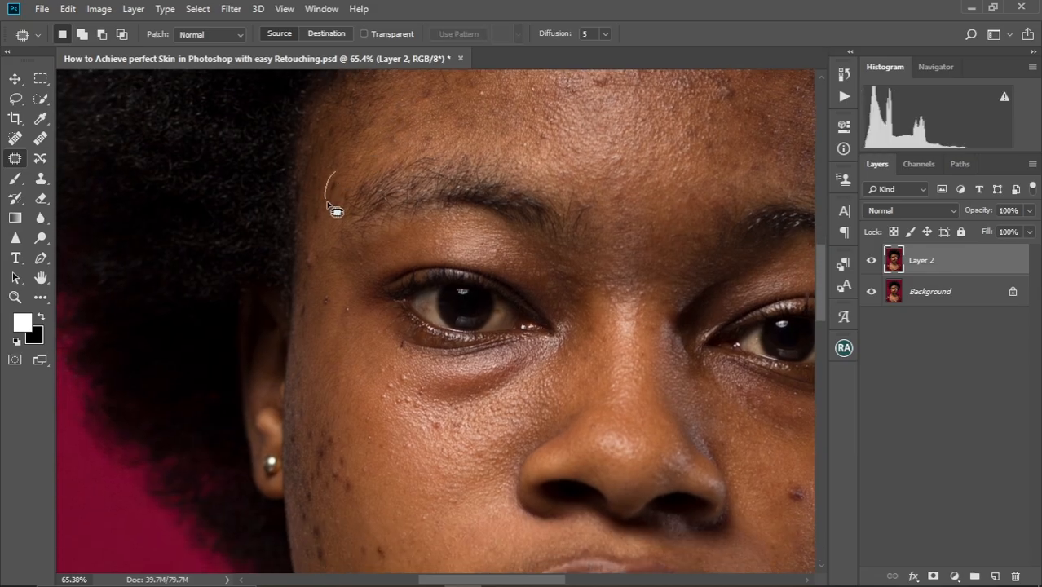
Step: Patch the small marks on the temple beside the outer end of the eyebrow
mouse_move(336, 211)
mouse_down()
mouse_move(342, 191)
mouse_move(368, 180)
mouse_move(342, 186)
mouse_up()
key(ctrl+d)
drag(342, 194, 349, 164)
key(ctrl+d)
mouse_move(351, 200)
mouse_down()
mouse_move(374, 167)
mouse_move(329, 180)
mouse_up()
drag(333, 185, 336, 210)
key(ctrl+d)
drag(332, 221, 349, 185)
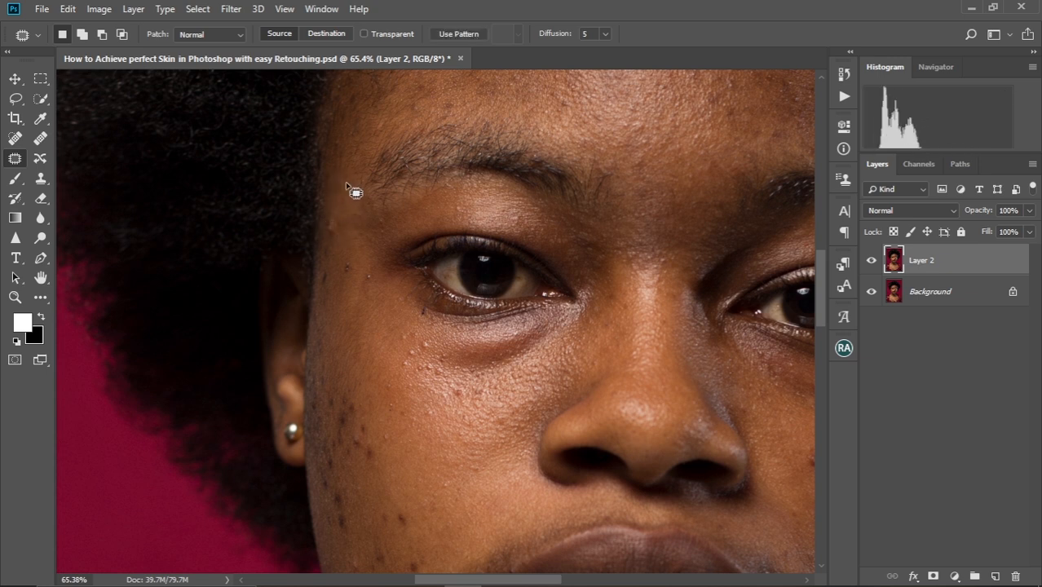
Step: Patch the dark spots between the outer corner of the eye and the hairline
key(ctrl+d)
mouse_move(340, 235)
mouse_down()
mouse_move(335, 172)
mouse_move(341, 197)
mouse_up()
mouse_move(340, 203)
mouse_down()
mouse_move(333, 188)
mouse_move(362, 211)
mouse_move(358, 224)
mouse_move(326, 175)
mouse_up()
key(ctrl+d)
key(ctrl+d)
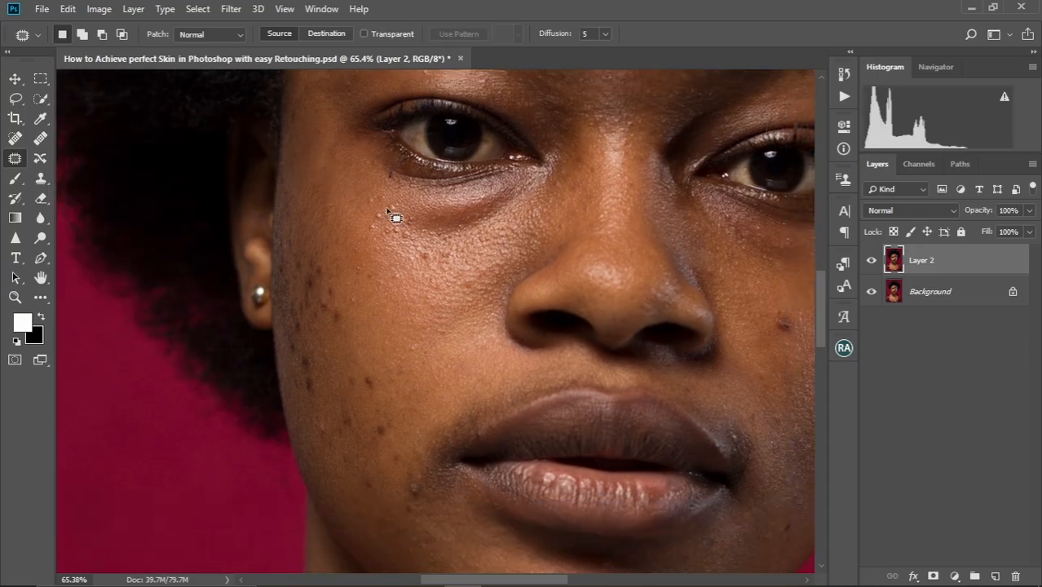
Step: Patch the small light bumps on the upper cheek below the outer corner of the eye
mouse_move(392, 207)
mouse_down()
mouse_move(405, 204)
mouse_move(373, 201)
mouse_move(377, 209)
mouse_up()
key(ctrl+d)
key(ctrl+d)
drag(371, 225, 373, 228)
drag(373, 226, 357, 211)
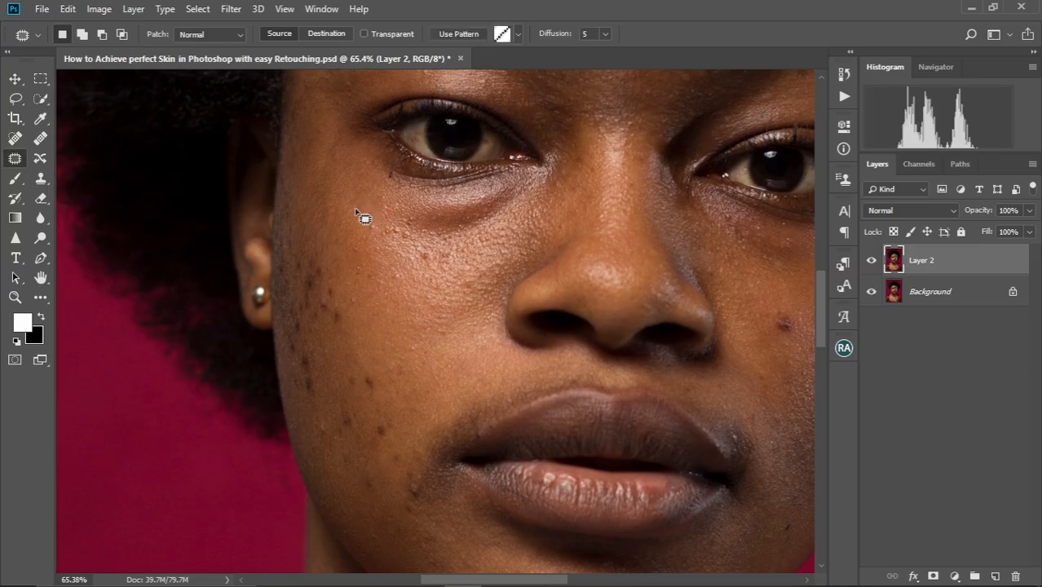
key(ctrl+d)
Step: Patch the small dark spots on the cheek between the earlobe and the shiny skin below the eye
drag(339, 261, 357, 212)
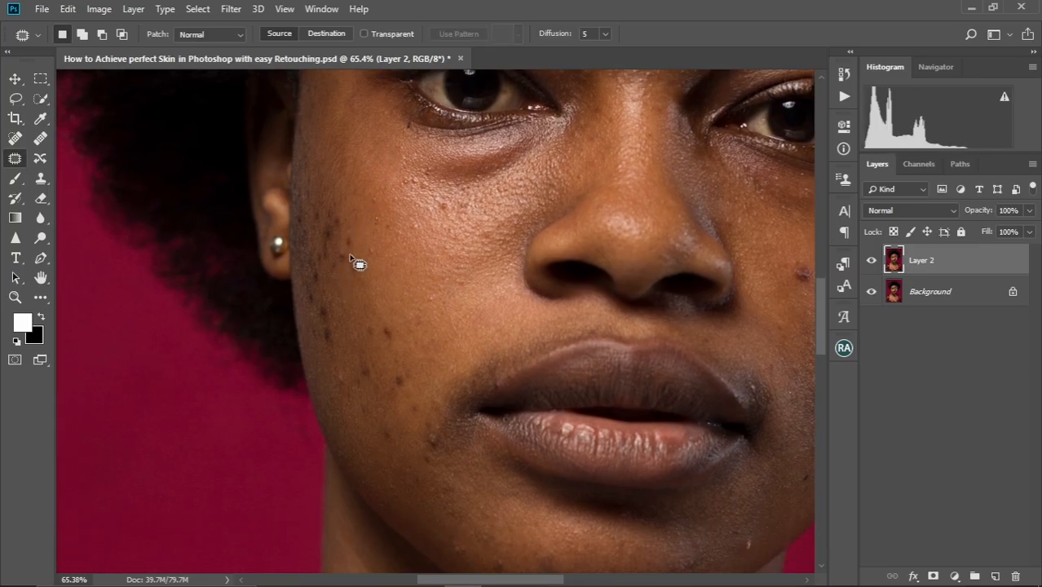
mouse_move(355, 255)
mouse_down()
mouse_move(368, 245)
mouse_move(348, 233)
mouse_up()
key(ctrl+d)
key(ctrl+d)
mouse_move(352, 241)
mouse_down()
mouse_move(361, 224)
mouse_move(339, 219)
mouse_up()
key(ctrl+d)
Step: Patch more of the dark spots on the outer cheek level with the earlobe
mouse_move(339, 224)
mouse_down()
mouse_move(338, 260)
mouse_move(361, 241)
mouse_move(358, 253)
mouse_move(349, 244)
mouse_up()
key(ctrl+d)
key(ctrl+d)
mouse_move(349, 248)
mouse_down()
mouse_move(369, 250)
mouse_move(349, 225)
mouse_move(352, 197)
mouse_move(333, 232)
mouse_up()
key(ctrl+d)
key(ctrl+d)
drag(333, 233, 345, 168)
key(ctrl+d)
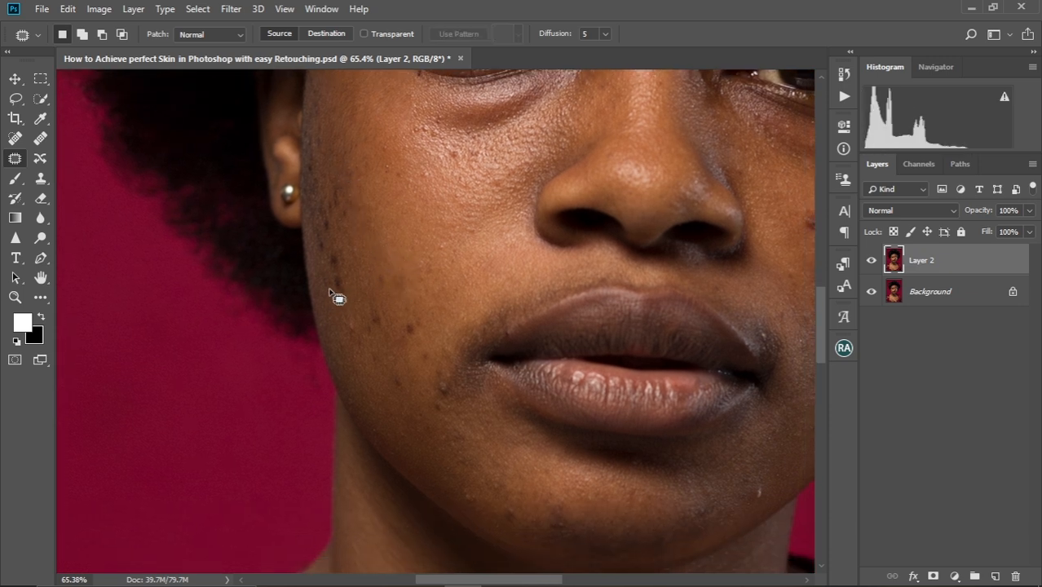
Step: Patch the row of dark spots along the outer edge of the cheek below the earlobe
drag(357, 283, 341, 231)
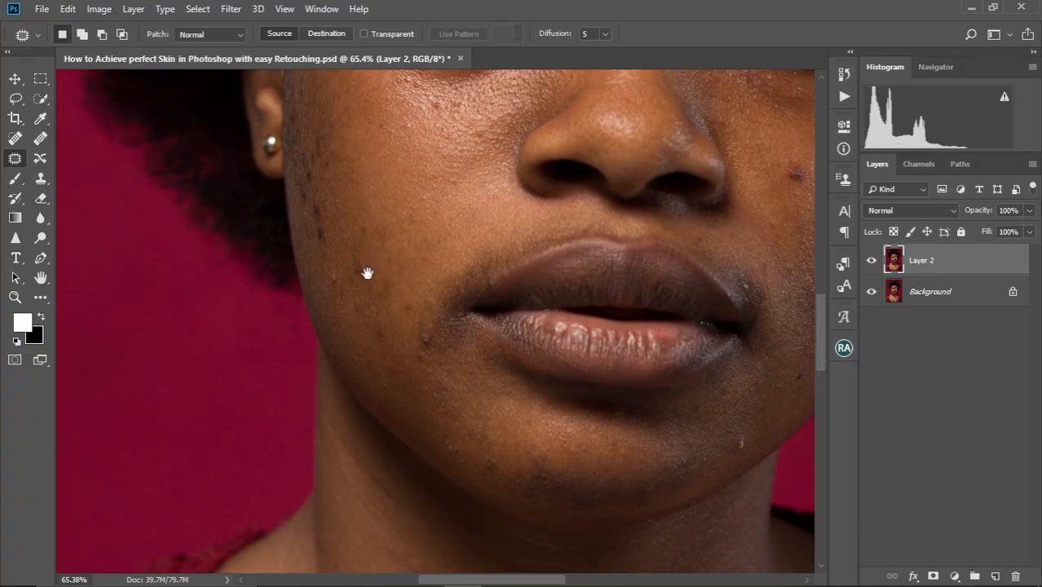
drag(368, 278, 371, 251)
mouse_move(318, 181)
mouse_down()
mouse_move(329, 284)
mouse_move(326, 251)
mouse_up()
drag(327, 269, 337, 263)
drag(313, 224, 313, 224)
drag(315, 235, 330, 220)
Step: Patch the remaining dark spots on the lower cheek between the jawline and the corner of the mouth
drag(377, 294, 325, 205)
mouse_move(373, 276)
mouse_down()
mouse_move(377, 296)
mouse_move(380, 282)
mouse_move(345, 284)
mouse_move(365, 249)
mouse_move(386, 300)
mouse_up()
mouse_move(328, 262)
mouse_down()
mouse_move(348, 282)
mouse_move(330, 264)
mouse_up()
drag(335, 271, 331, 321)
key(ctrl+d)
Step: Patch the dark spots on the chin below the mouth
drag(388, 259, 307, 103)
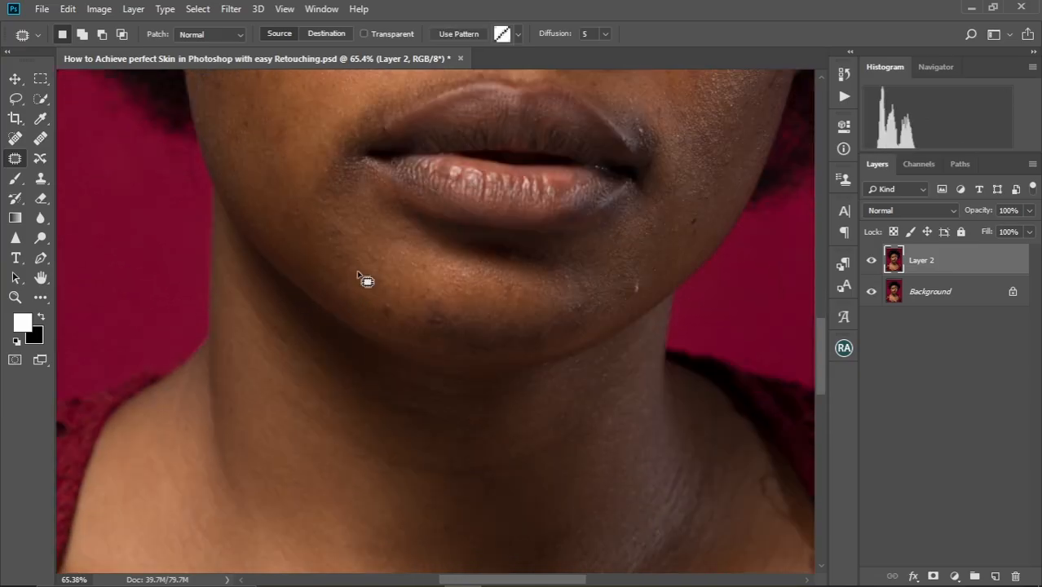
drag(432, 300, 434, 299)
drag(436, 303, 451, 279)
key(ctrl+d)
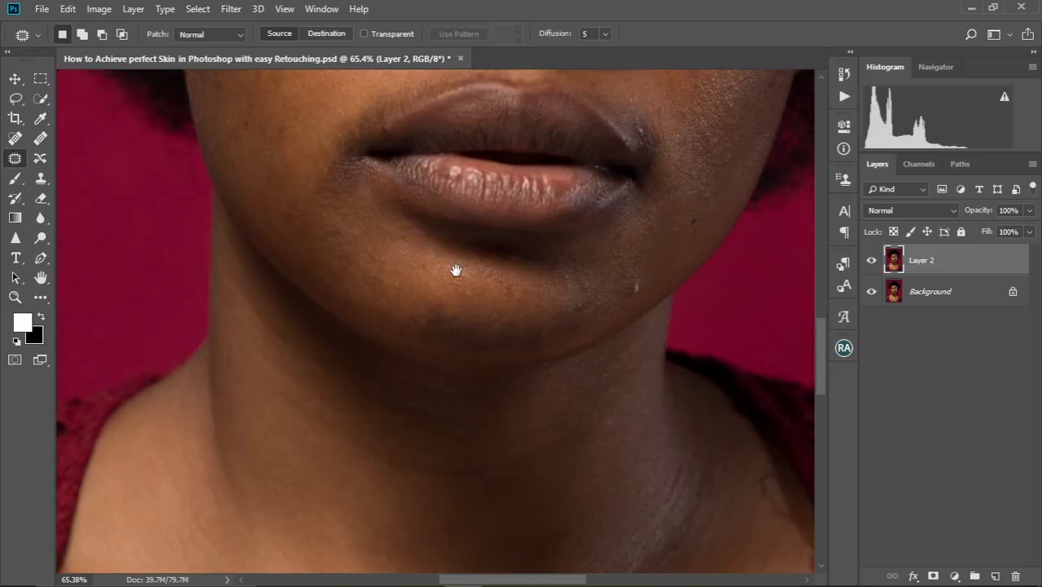
Step: Patch the leftover marks on the outer cheek just below the ear with the visible earring
drag(310, 74, 335, 346)
drag(243, 258, 240, 279)
key(ctrl+d)
drag(235, 286, 261, 301)
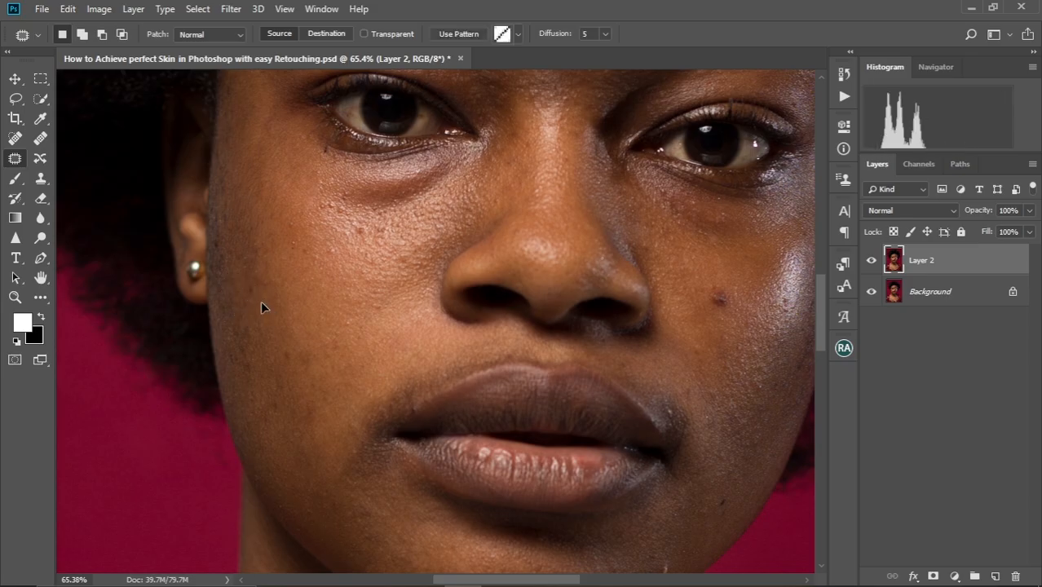
Step: Patch the remaining marks and reddish bumps on the same cheek, between the ear and the nose
drag(218, 254, 248, 293)
mouse_move(317, 303)
mouse_down()
mouse_move(253, 275)
mouse_move(271, 262)
mouse_up()
key(ctrl+d)
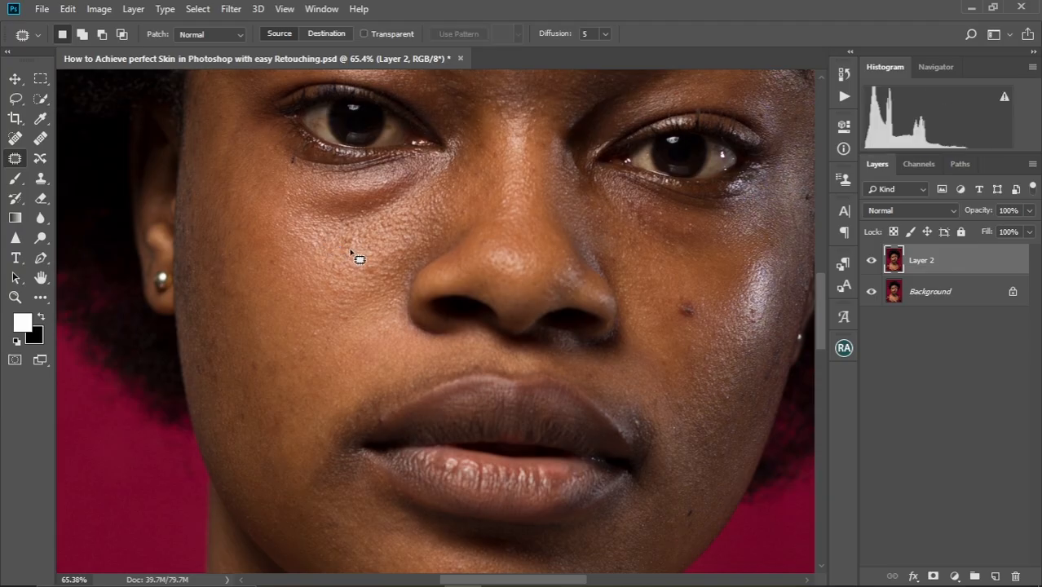
Step: Patch the light bump on the shaded side of the chin near the jawline
drag(395, 527, 235, 230)
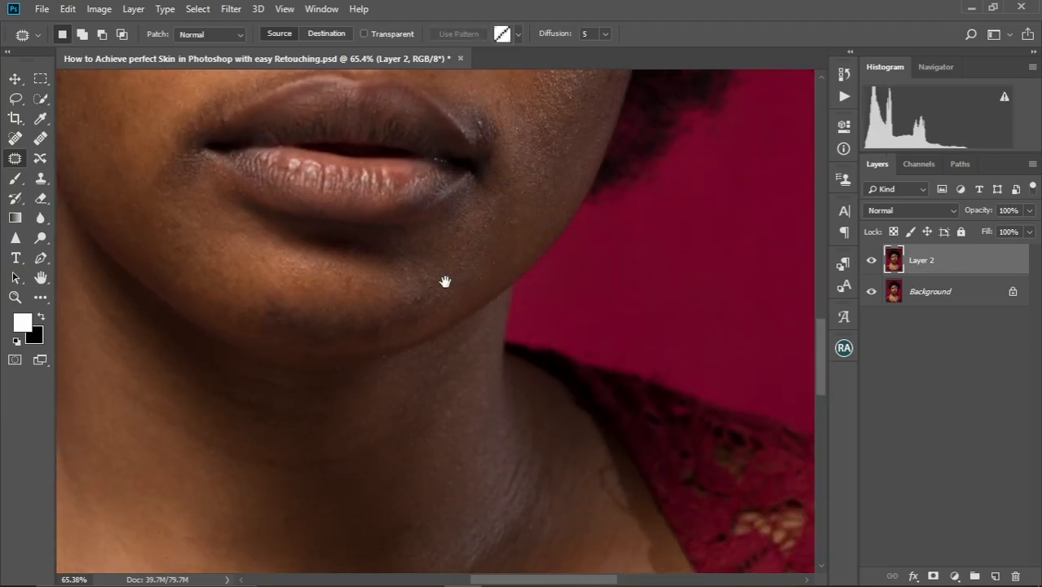
mouse_move(445, 282)
mouse_down()
mouse_move(532, 243)
mouse_move(410, 286)
mouse_up()
drag(423, 302, 425, 304)
key(ctrl+d)
Step: Patch the dark mole on the shaded cheek and the small spot beside the ear on that side
drag(497, 155, 406, 428)
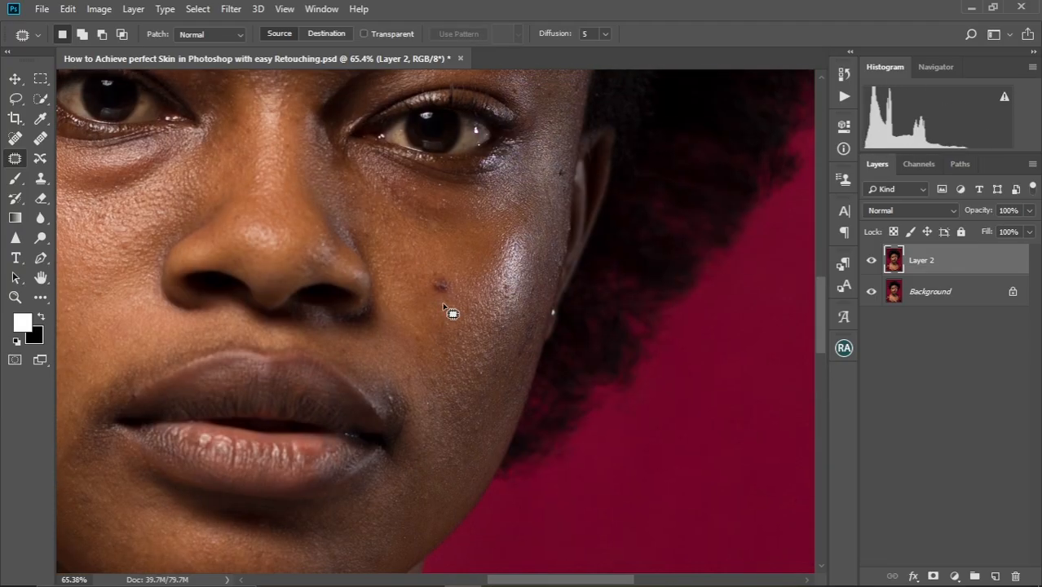
drag(449, 280, 432, 273)
drag(441, 284, 463, 274)
key(ctrl+d)
drag(491, 232, 463, 328)
drag(539, 274, 487, 343)
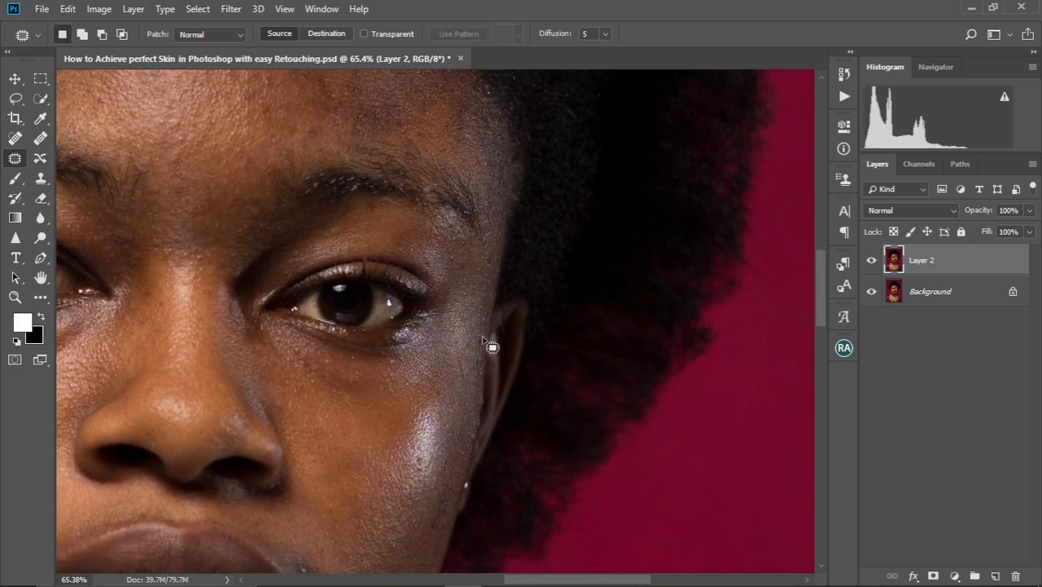
Step: Patch the small marks on the forehead above the outer half of the eyebrow on the brighter side
mouse_move(157, 100)
mouse_down()
mouse_move(361, 292)
mouse_move(413, 275)
mouse_up()
drag(244, 240, 247, 243)
key(ctrl+d)
mouse_move(212, 263)
mouse_down()
mouse_move(221, 298)
mouse_move(214, 265)
mouse_up()
key(ctrl+d)
drag(221, 281, 246, 282)
Step: Patch the cluster of dark bumps in the middle of the forehead
drag(414, 219, 429, 215)
drag(423, 222, 426, 237)
key(ctrl+d)
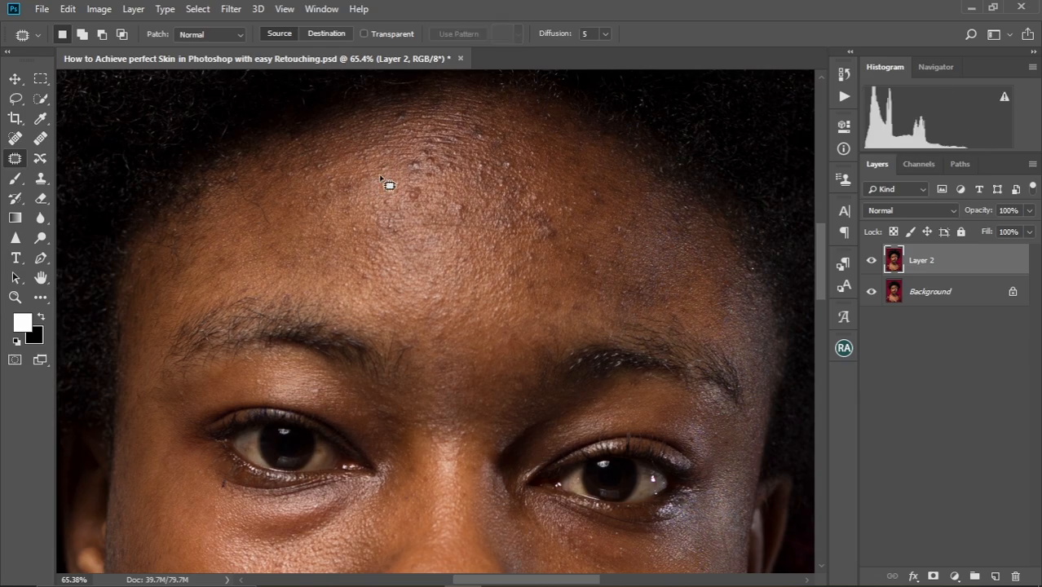
key(ctrl+d)
mouse_move(434, 164)
mouse_down()
mouse_move(444, 181)
mouse_move(421, 176)
mouse_move(412, 203)
mouse_up()
key(ctrl+d)
drag(415, 196, 428, 210)
key(ctrl+d)
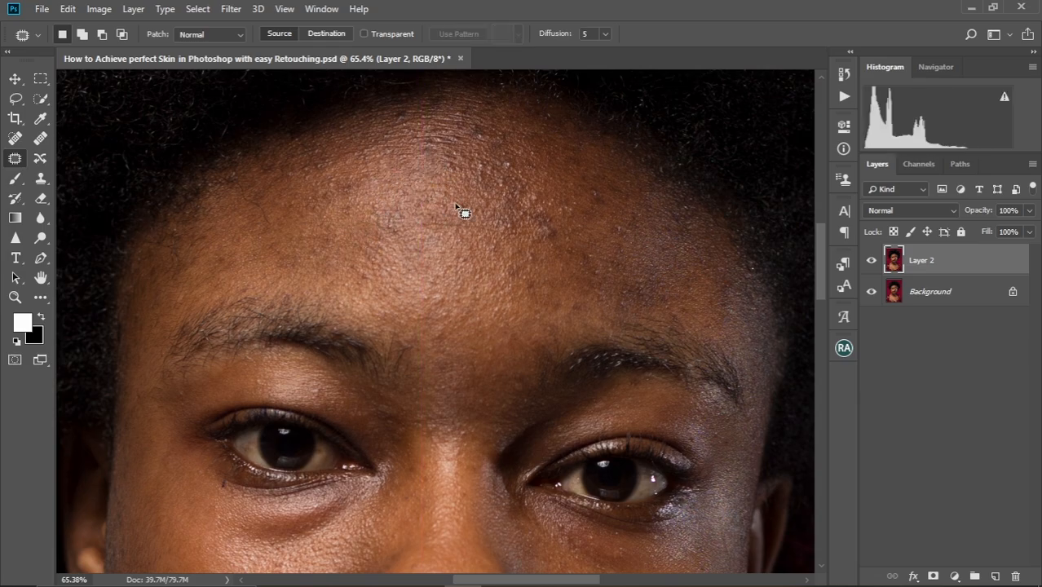
Step: Patch the raised bumps on the forehead between its centre and the shaded side
drag(545, 226, 545, 254)
key(ctrl+d)
drag(526, 195, 527, 195)
drag(529, 198, 545, 194)
key(ctrl+d)
drag(502, 160, 483, 166)
key(ctrl+d)
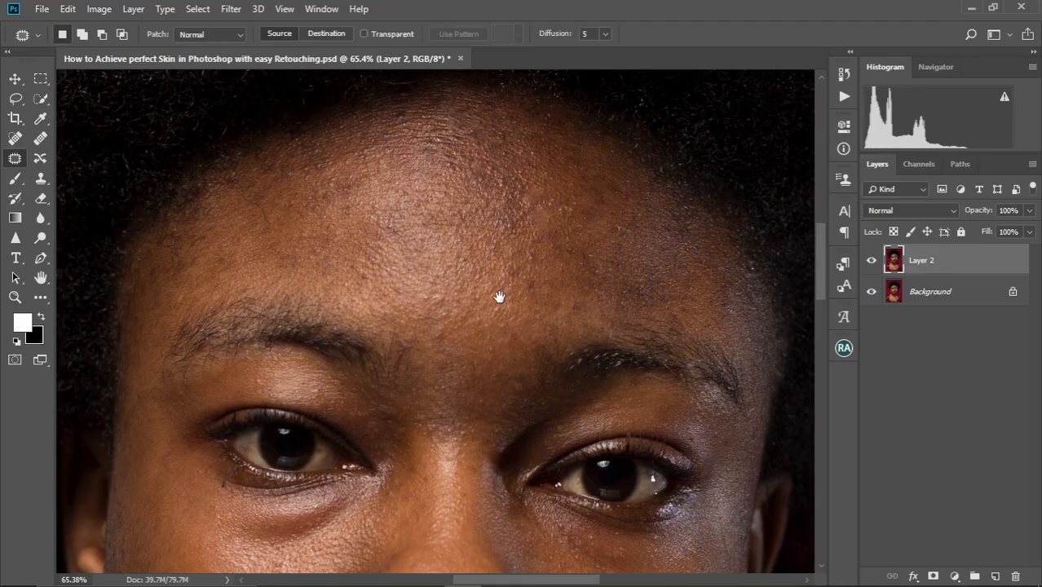
Step: Compare the whole face with and without the patched Layer 2
scroll(500, 291, down, 5)
scroll(528, 249, up, 5)
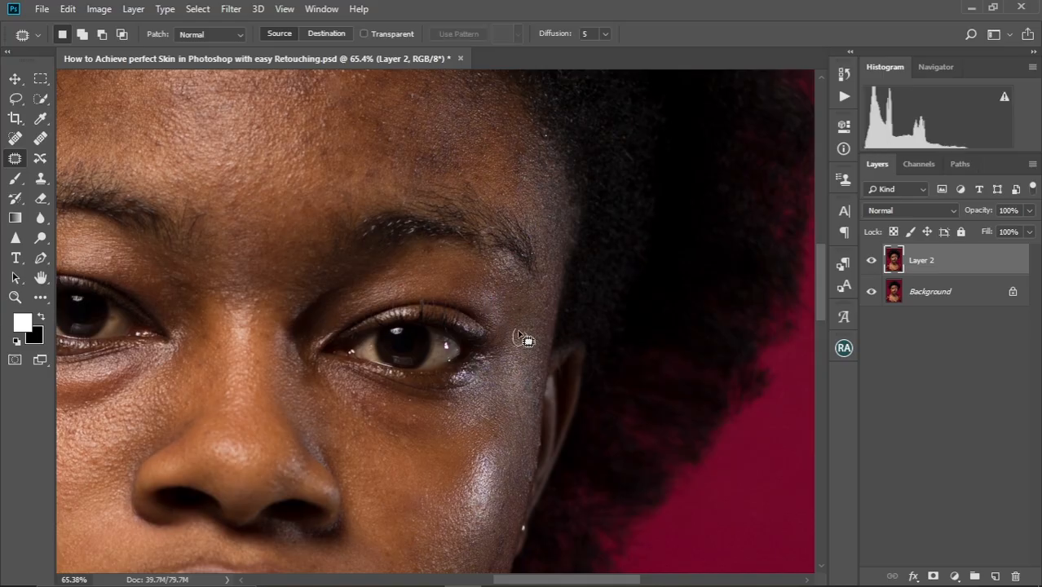
scroll(526, 340, up, 2)
scroll(505, 302, left, 3)
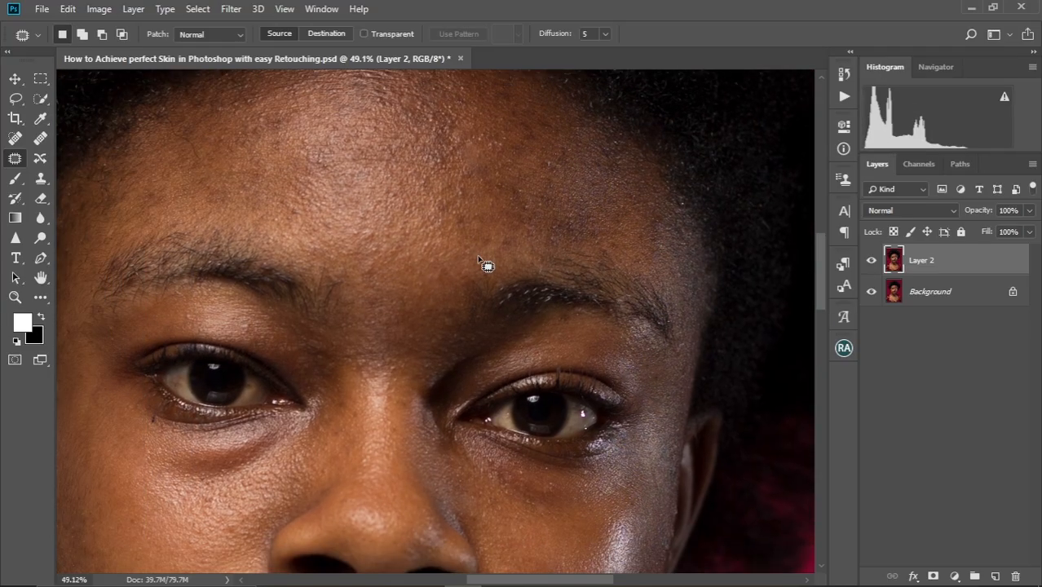
scroll(485, 265, down, 2)
drag(447, 285, 441, 238)
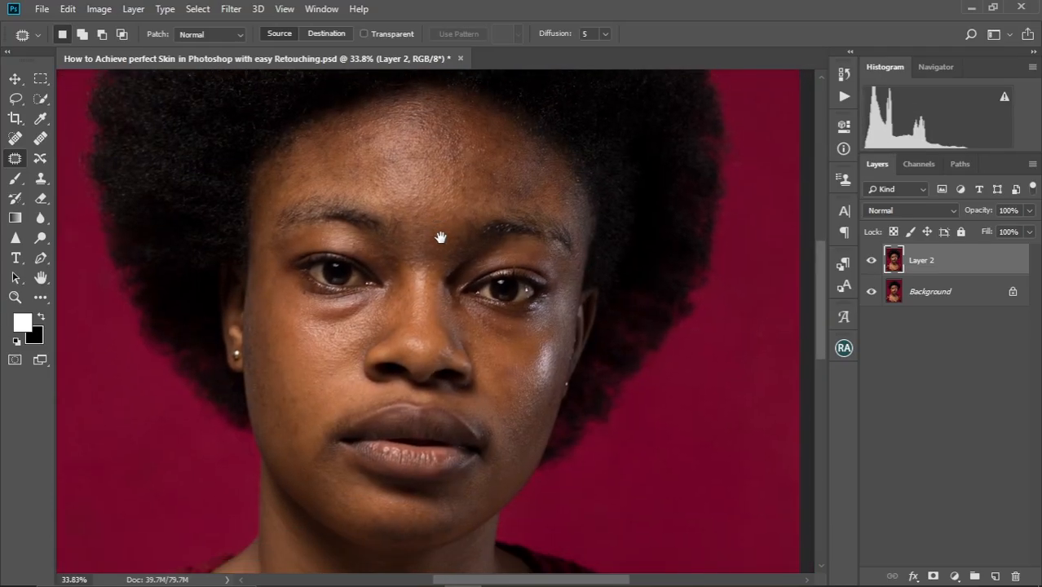
click(873, 263)
click(874, 264)
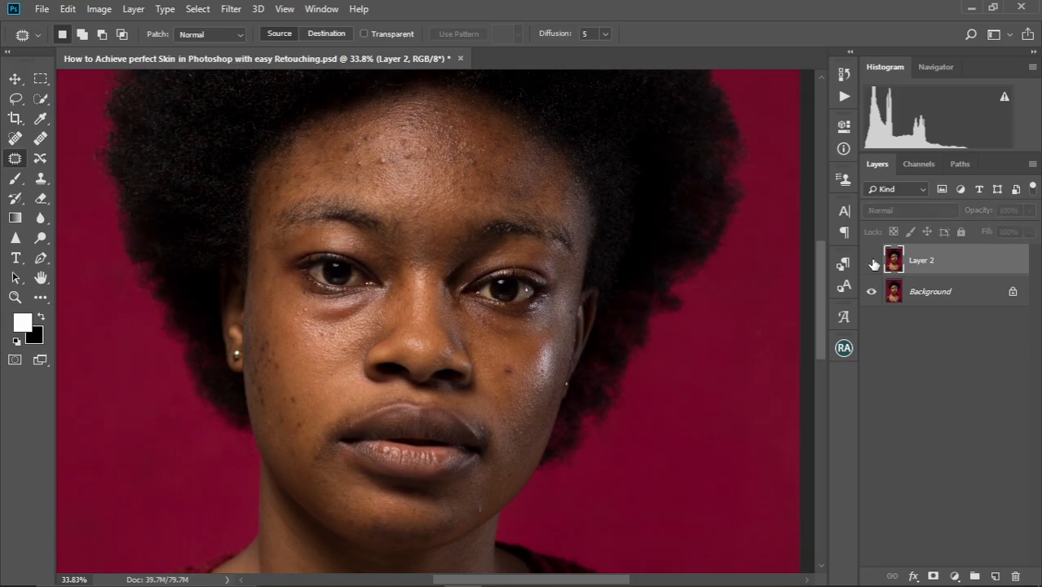
click(872, 261)
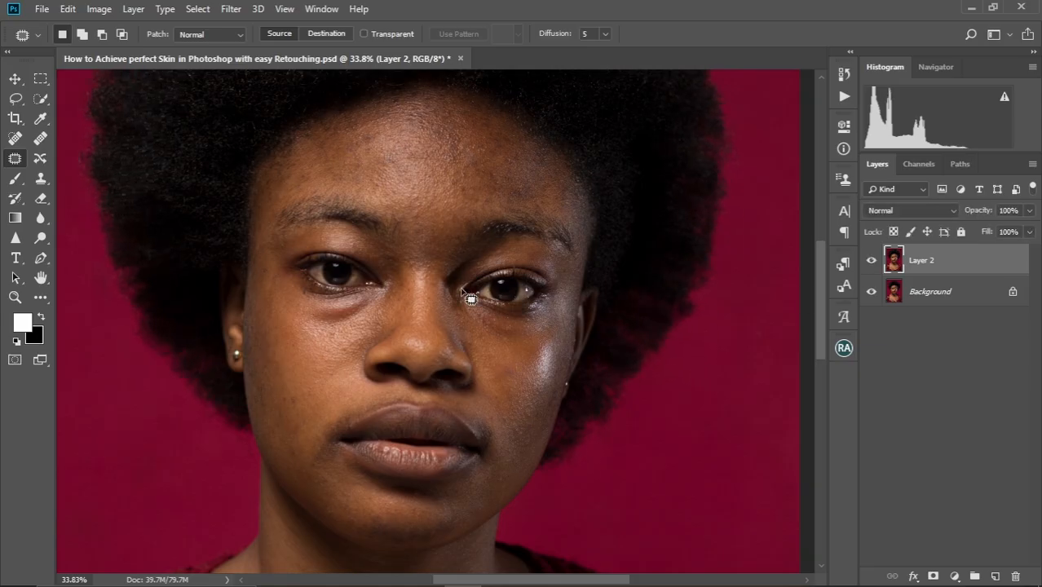
Step: Examine the patched skin on the forehead, cheeks and around the eyes for remaining blemishes
scroll(451, 373, up, 2)
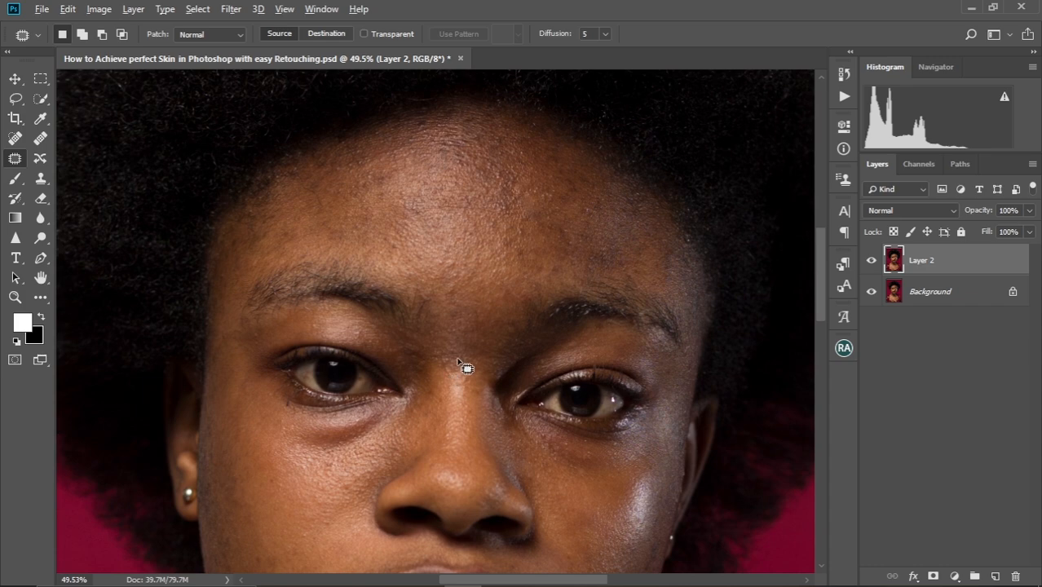
scroll(459, 365, down, 3)
scroll(459, 357, up, 2)
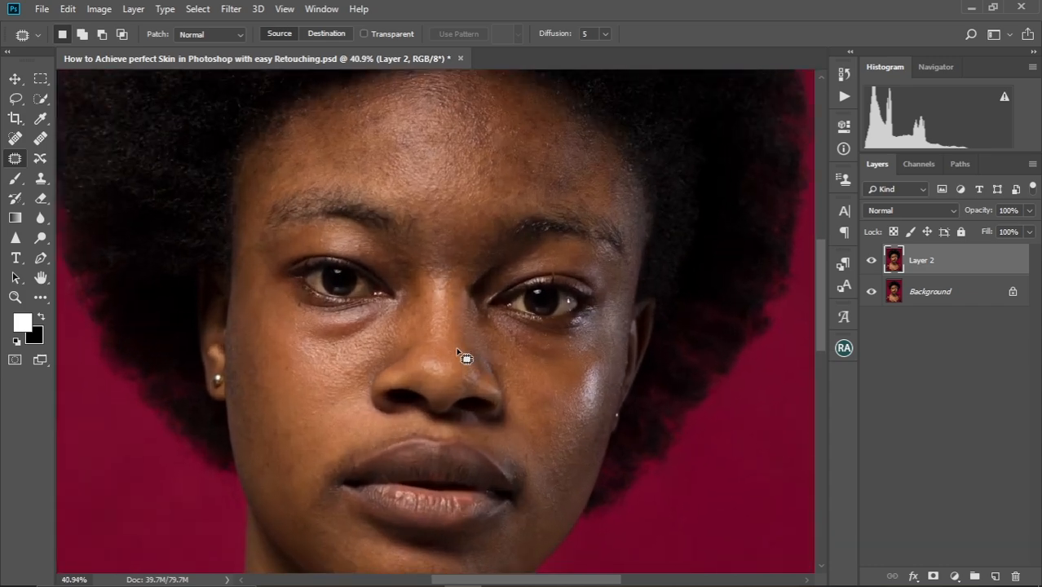
scroll(459, 357, down, 3)
scroll(461, 359, up, 2)
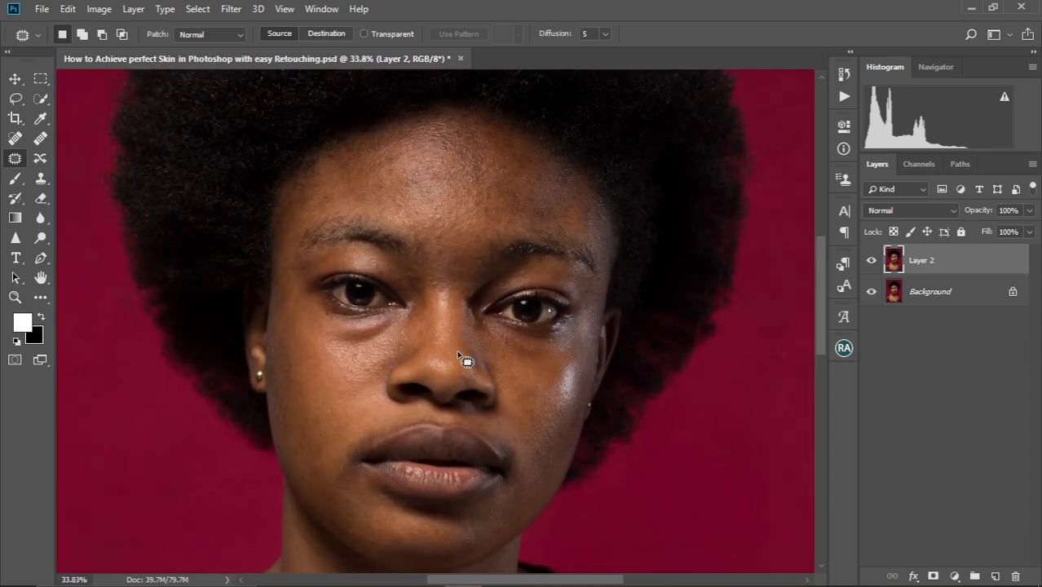
scroll(464, 318, up, 2)
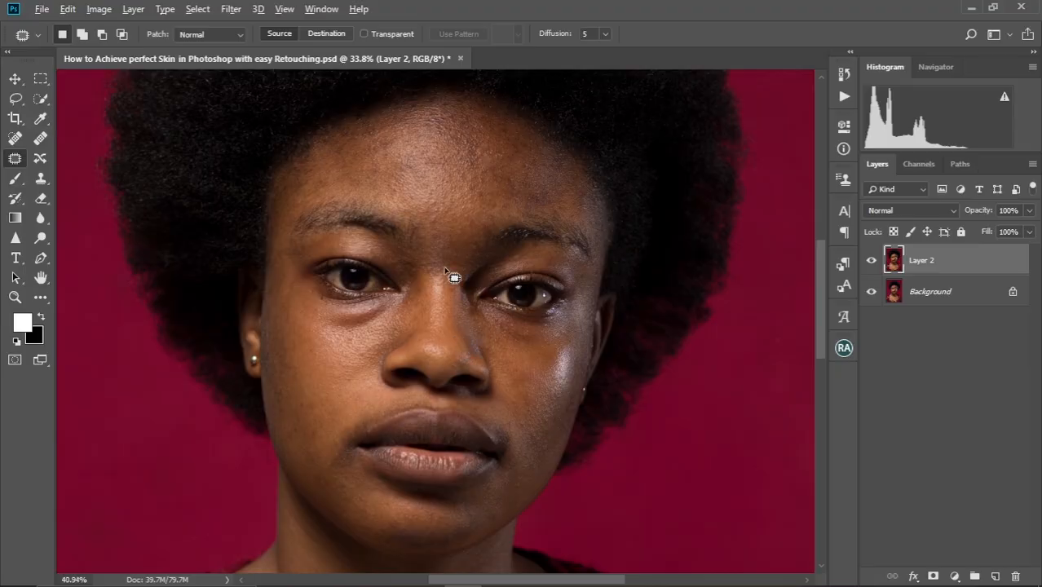
scroll(446, 270, up, 5)
scroll(449, 270, down, 5)
mouse_move(471, 312)
mouse_down()
mouse_move(469, 273)
mouse_move(474, 291)
mouse_up()
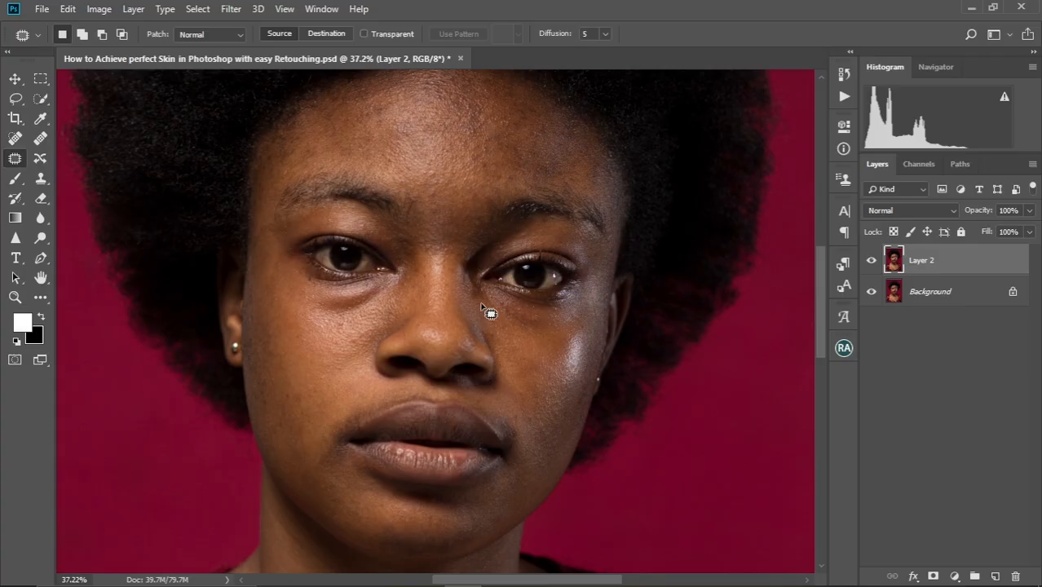
scroll(487, 270, up, 5)
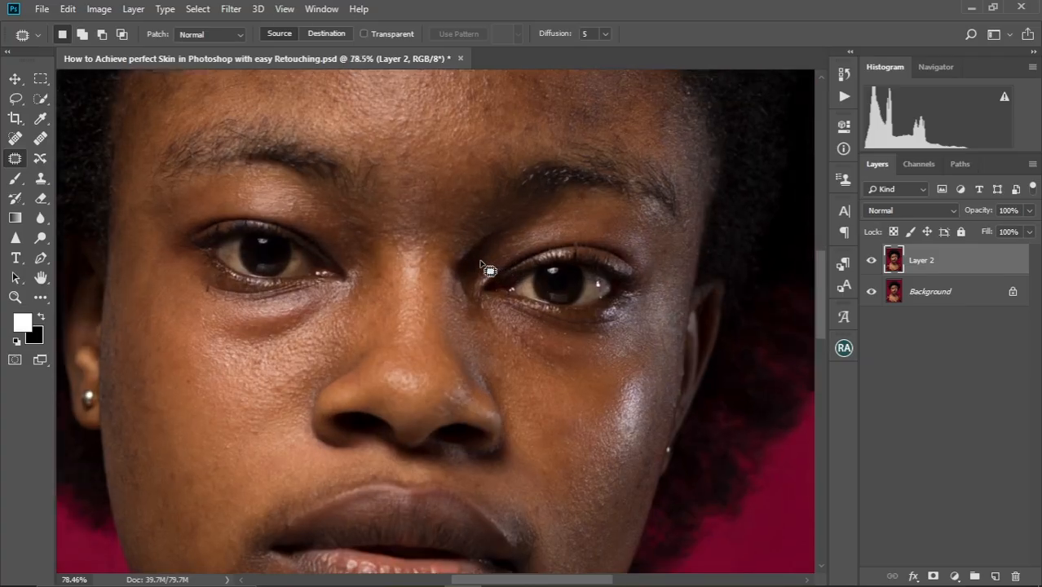
Step: Patch the small mark on the upper eyelid on the shaded side of the face
drag(641, 251, 632, 278)
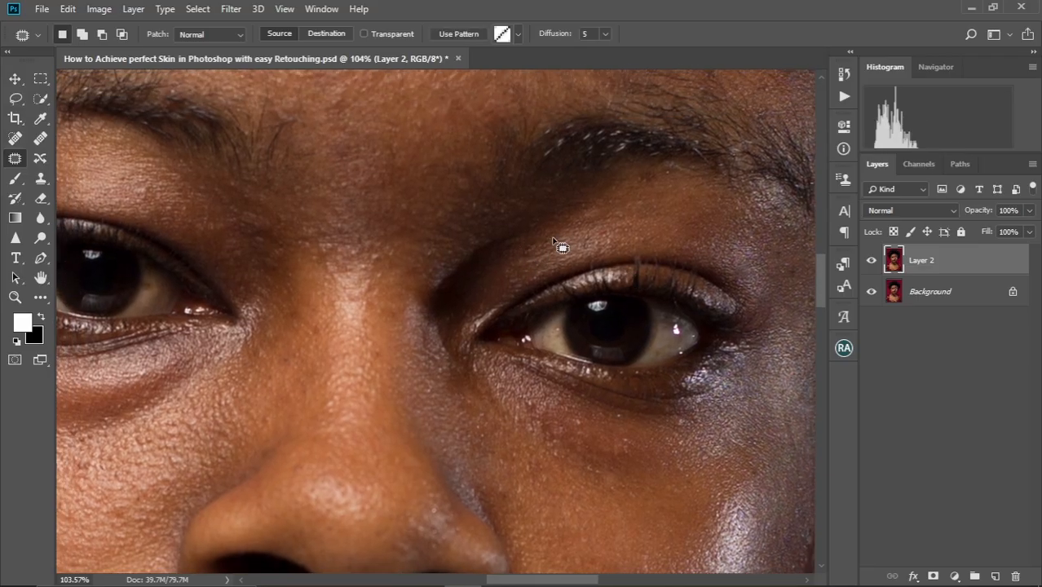
key(ctrl+minus)
key(ctrl+minus)
key(ctrl+minus)
key(ctrl+minus)
key(ctrl+minus)
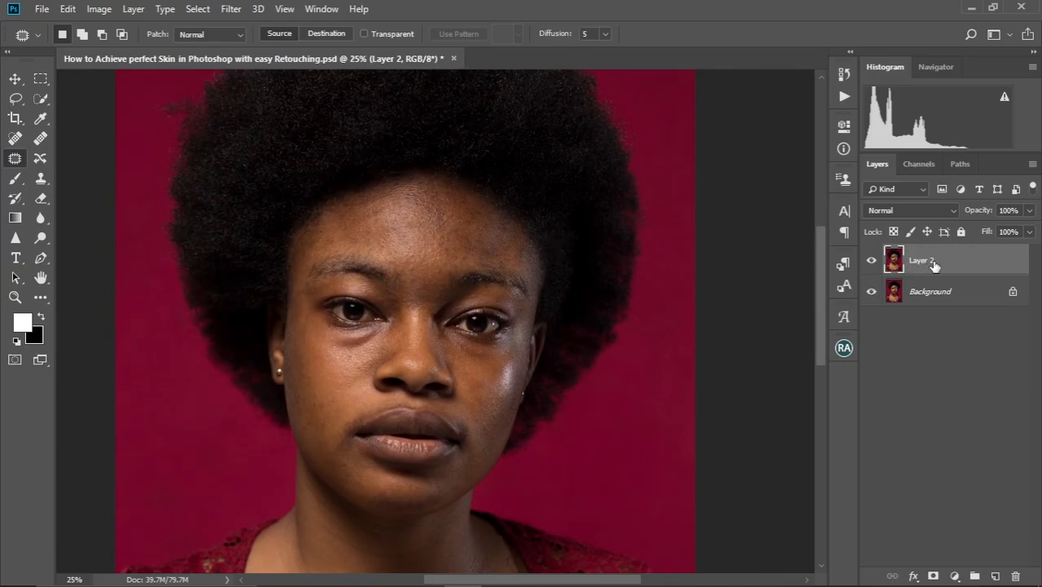
Step: Duplicate Layer 2 and, with the copy hidden, rename the original layer as Color
key(ctrl+j)
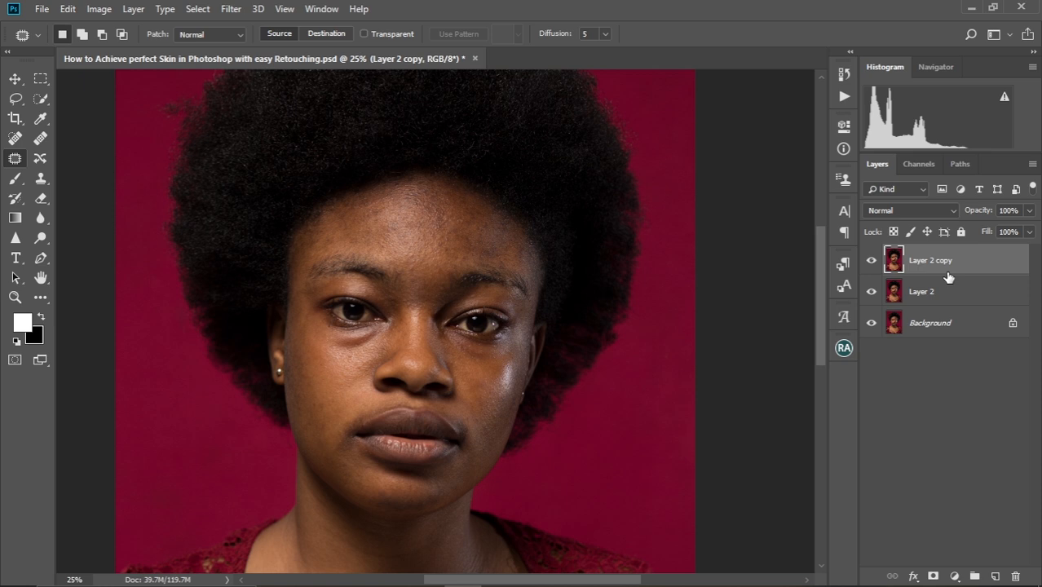
click(919, 295)
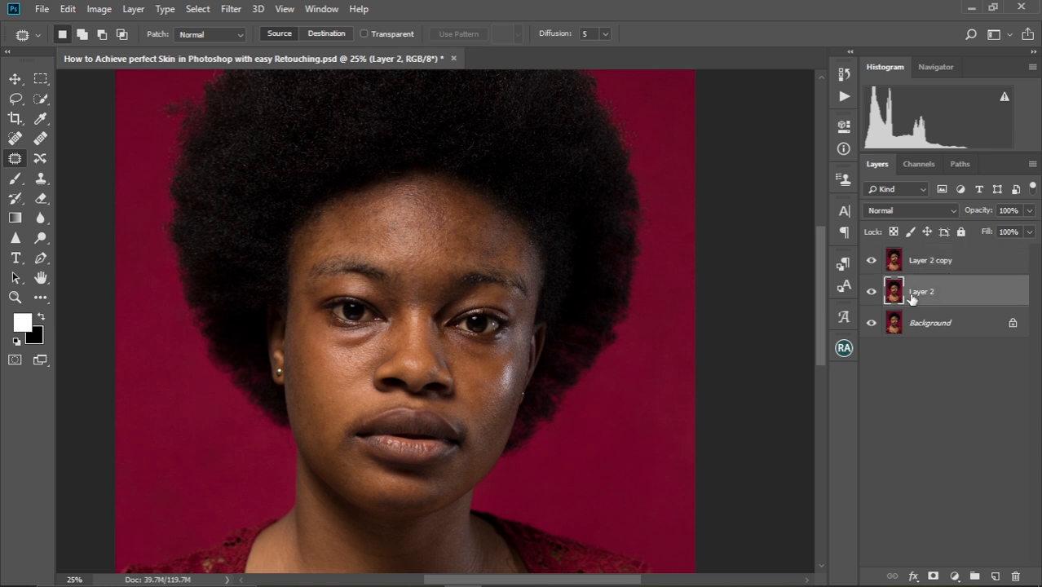
click(872, 261)
double_click(920, 292)
text(Color)
key(Return)
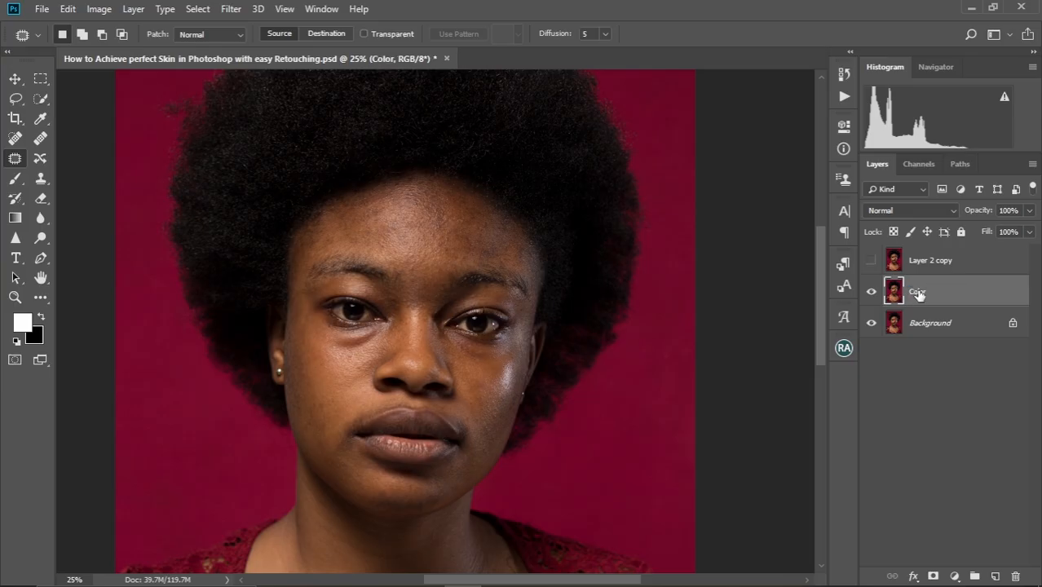
Step: Show the duplicated layer again and rename it as texture
click(902, 266)
click(872, 261)
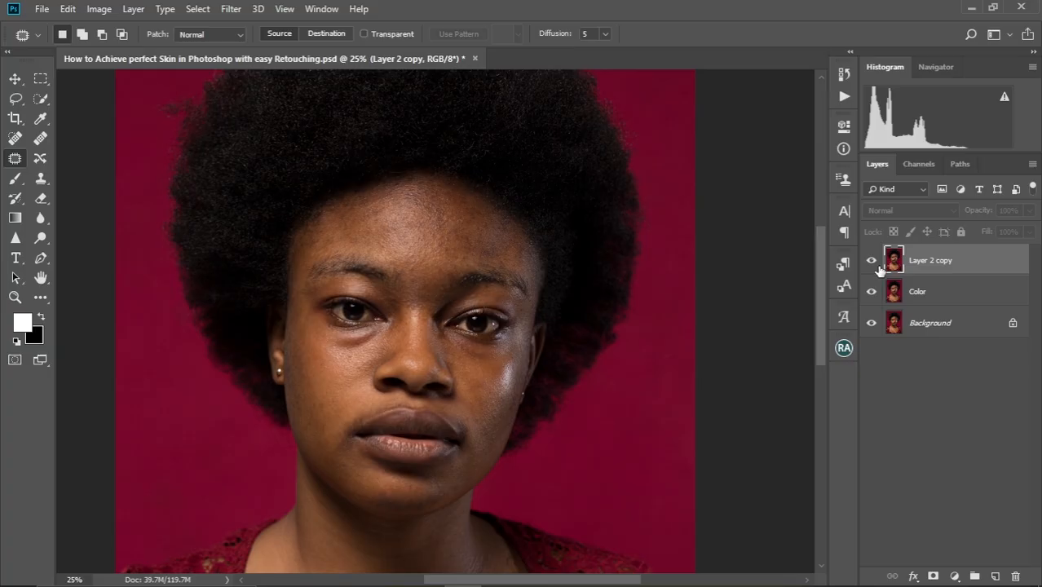
double_click(935, 261)
key(BackSpace)
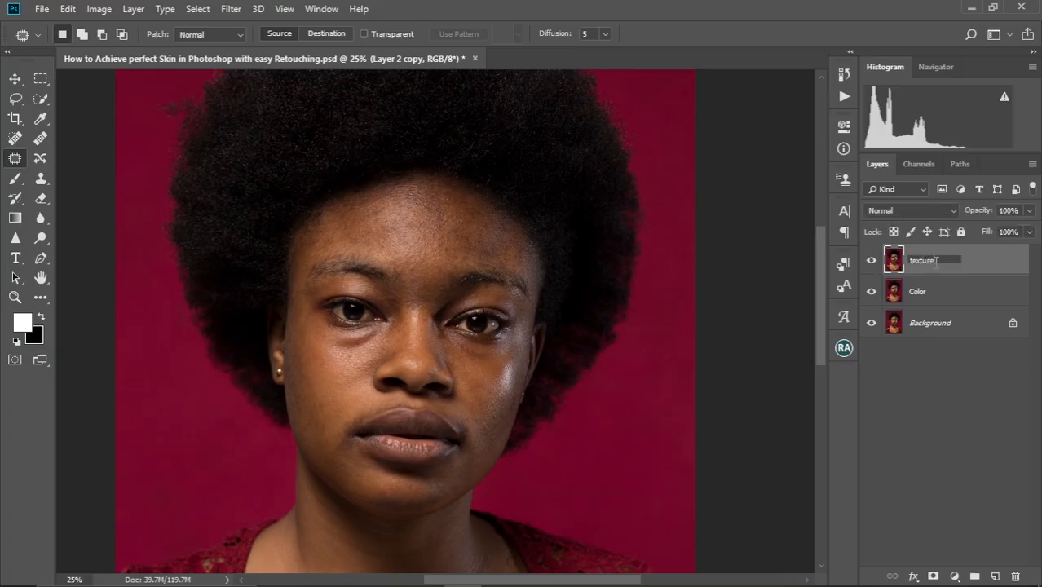
text(texture)
key(Return)
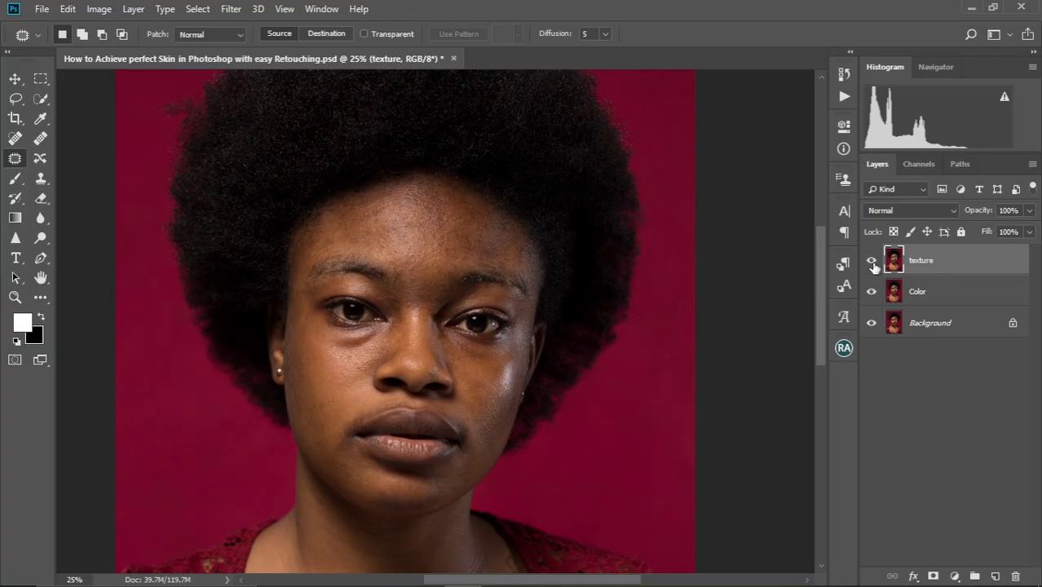
Step: Hide the texture layer and apply a Gaussian Blur with a 6.4-pixel radius to the Color layer
click(871, 261)
click(935, 299)
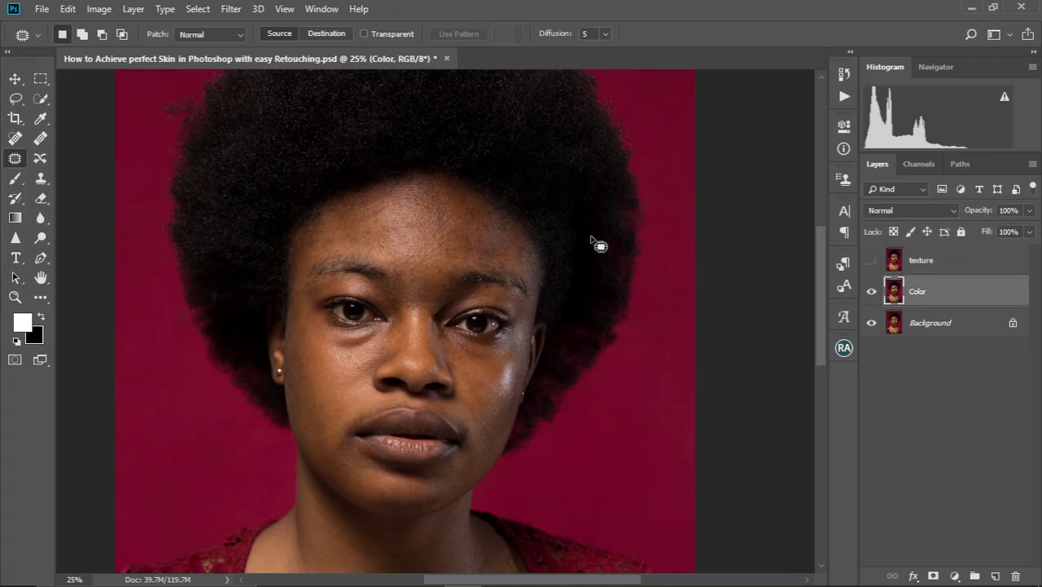
click(231, 9)
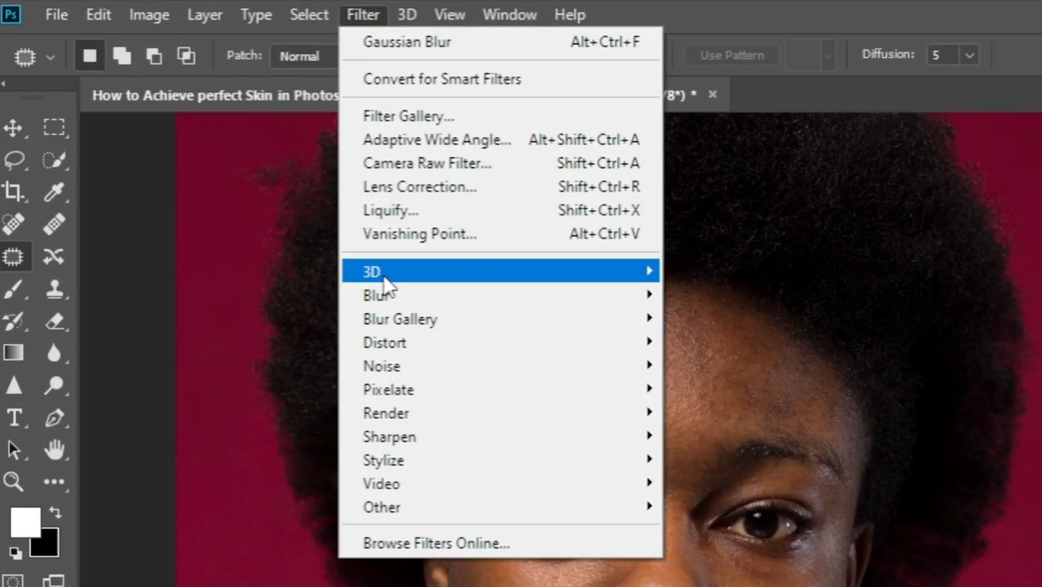
mouse_move(390, 296)
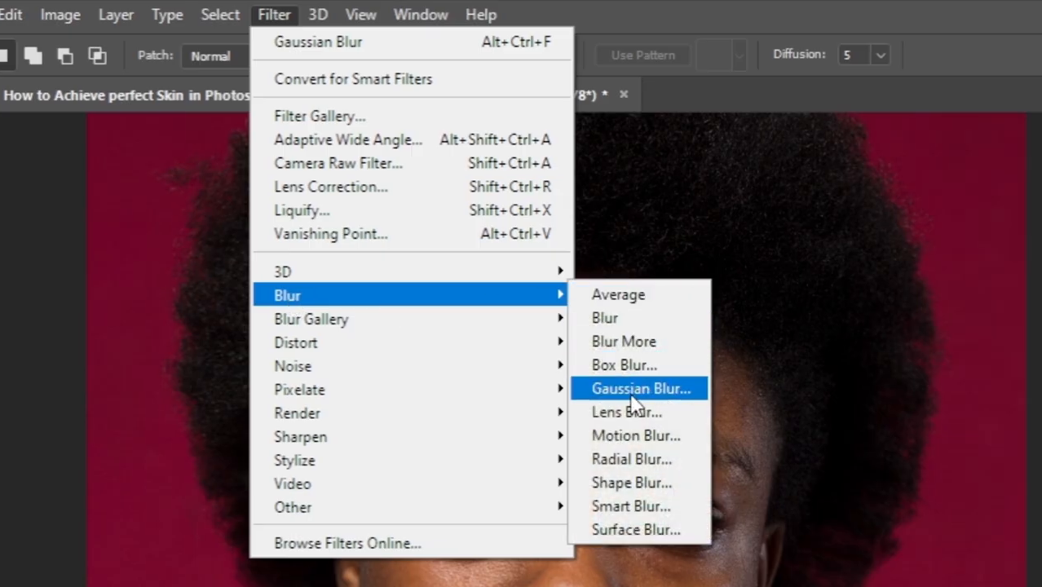
click(632, 392)
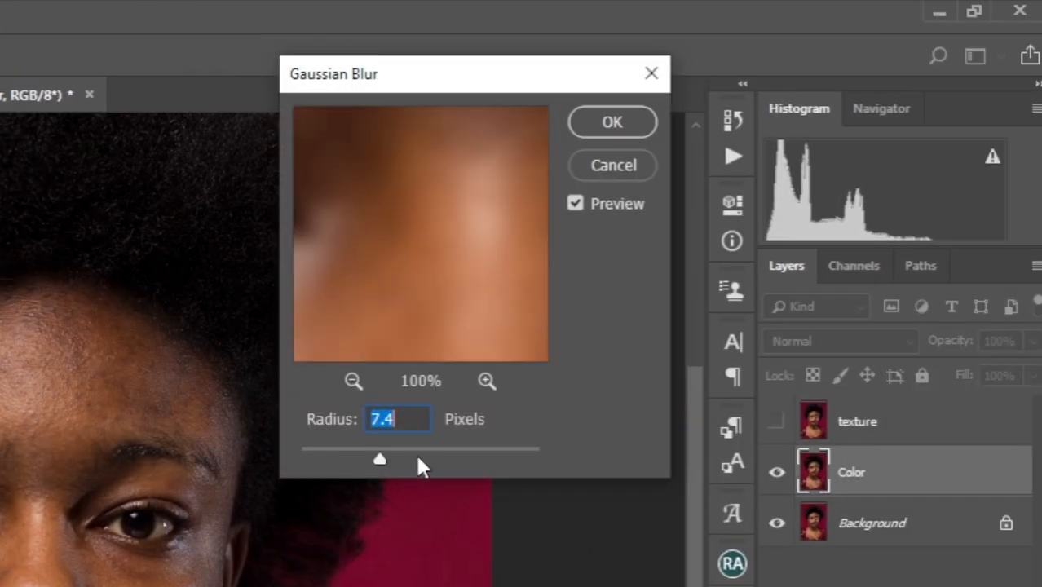
drag(382, 465, 375, 467)
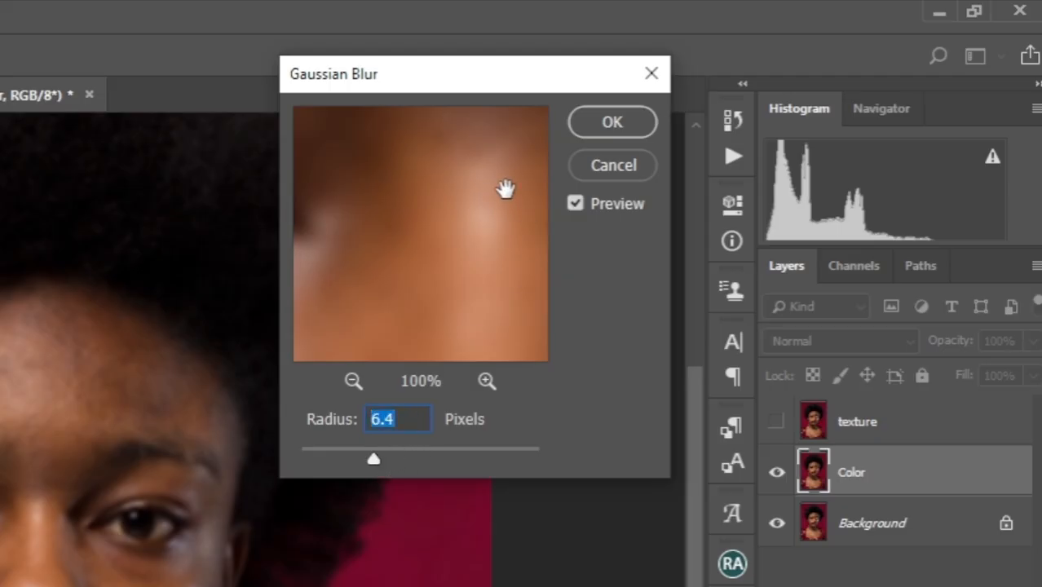
mouse_move(412, 254)
mouse_down()
mouse_move(442, 223)
mouse_move(435, 263)
mouse_move(402, 288)
mouse_move(414, 226)
mouse_move(414, 273)
mouse_up()
click(351, 381)
click(351, 381)
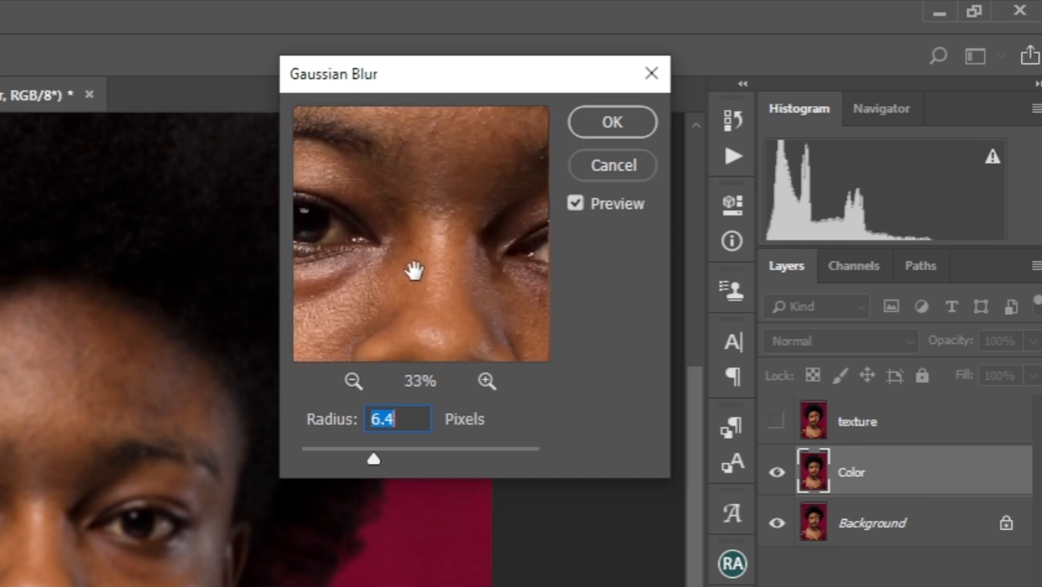
drag(426, 166, 430, 208)
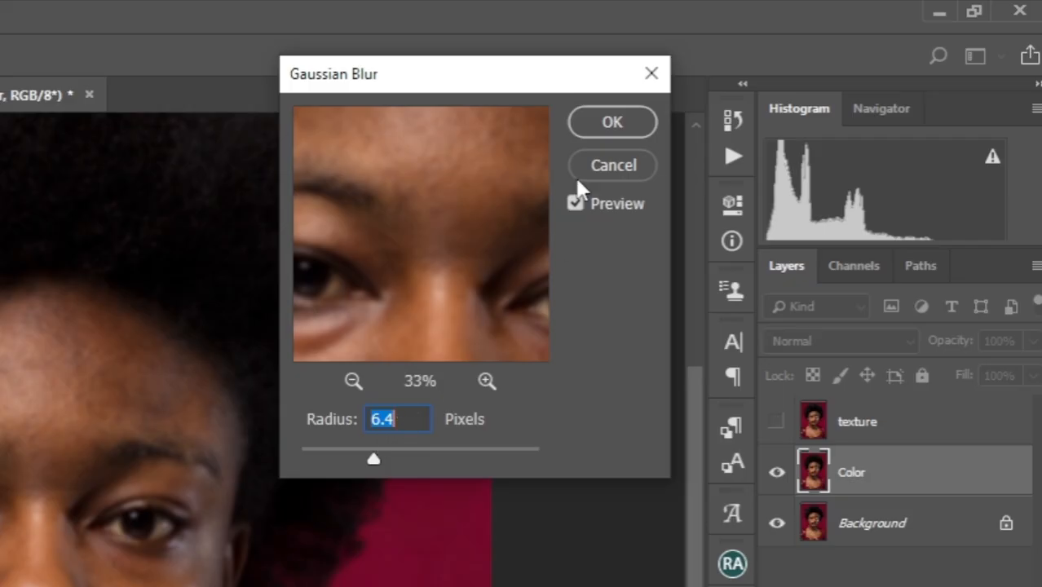
click(609, 133)
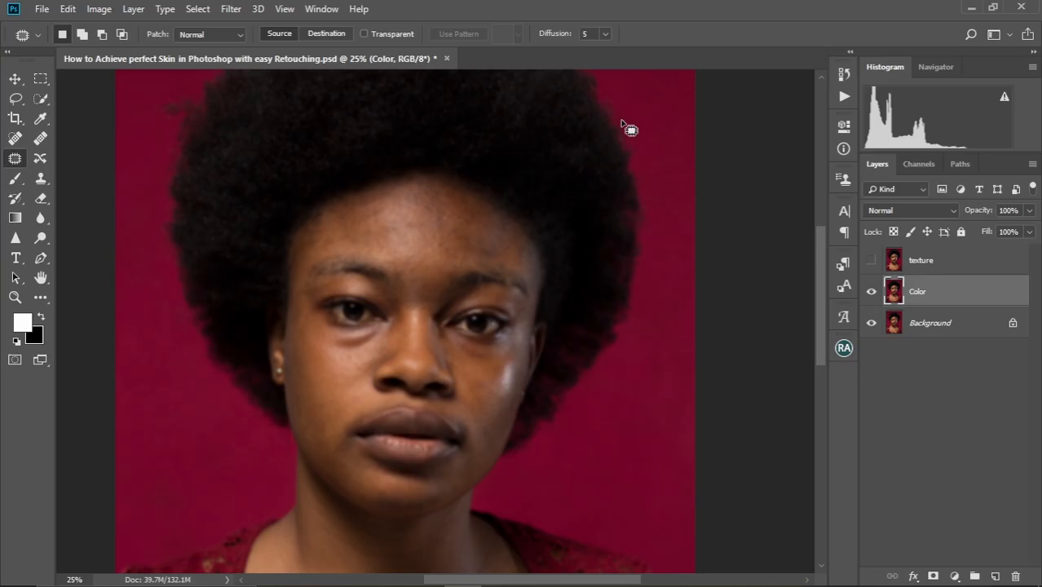
Step: Select the texture layer and make it visible again
click(913, 261)
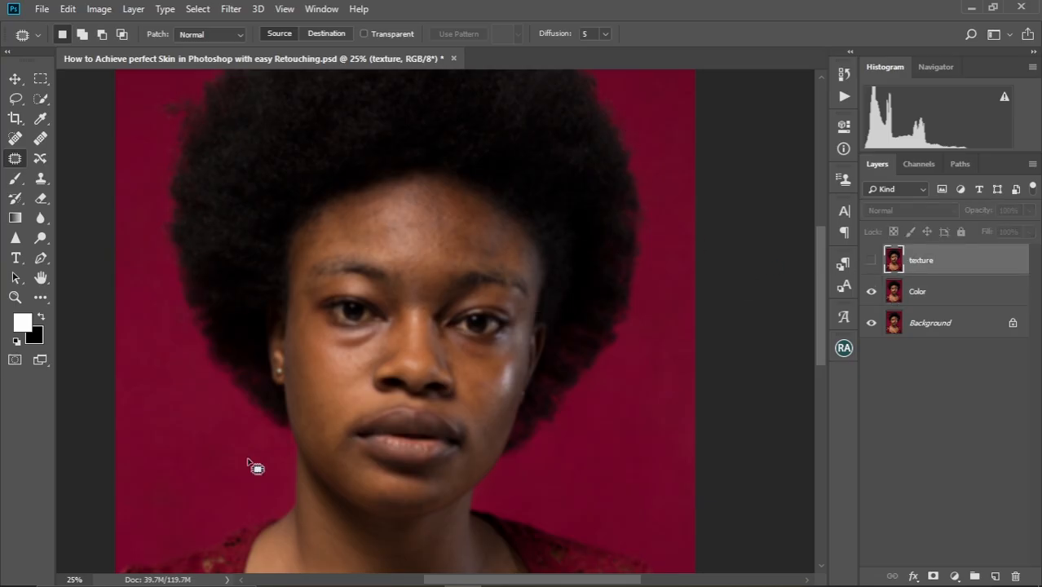
scroll(438, 389, down, 1)
scroll(431, 380, up, 1)
scroll(430, 380, down, 1)
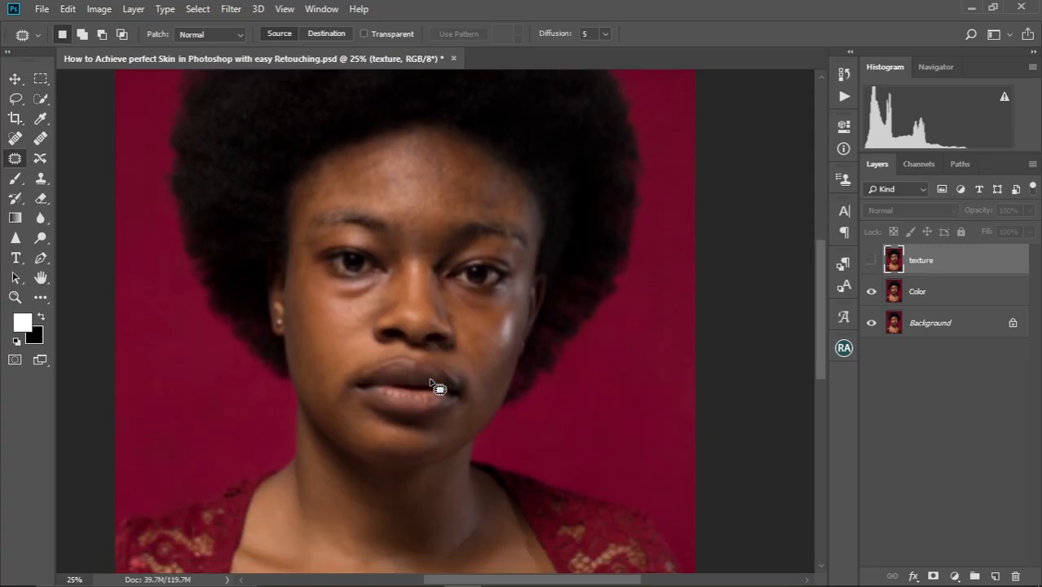
scroll(431, 380, up, 1)
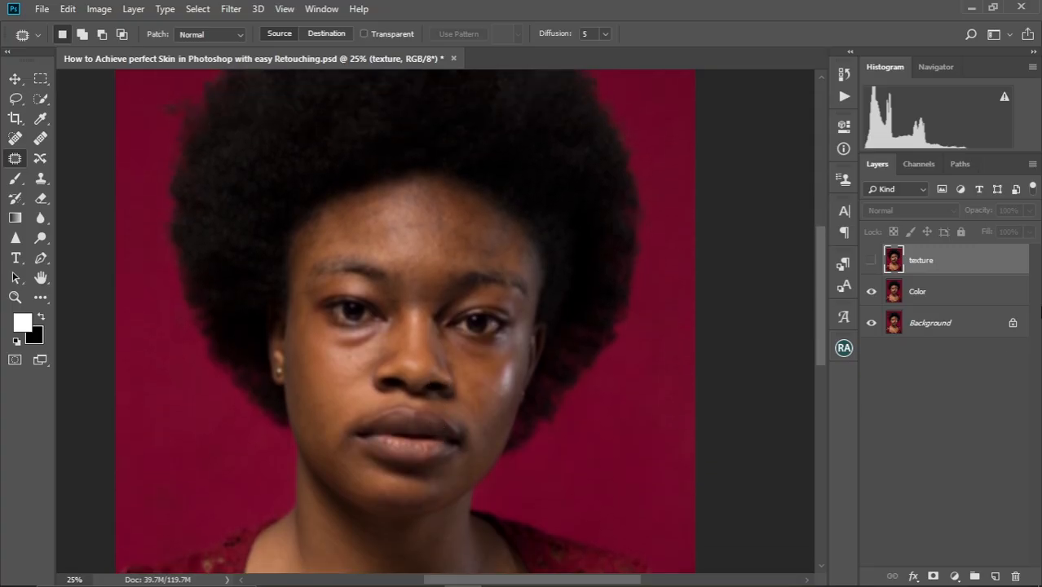
click(871, 260)
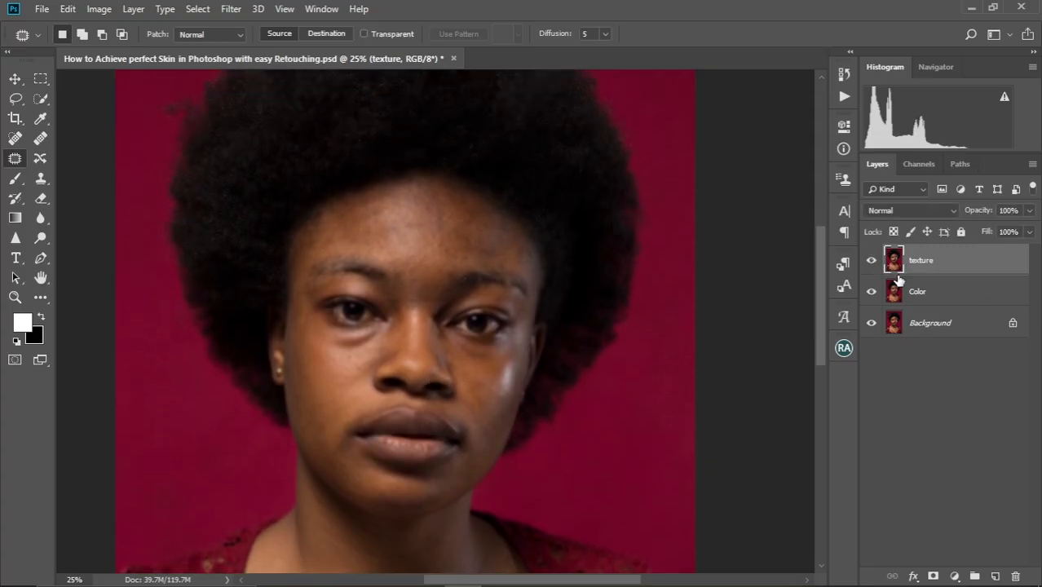
Step: Run Apply Image on the texture layer with Color as the source layer, RGB channel, Subtract blending, scale 2 and offset 128
click(99, 9)
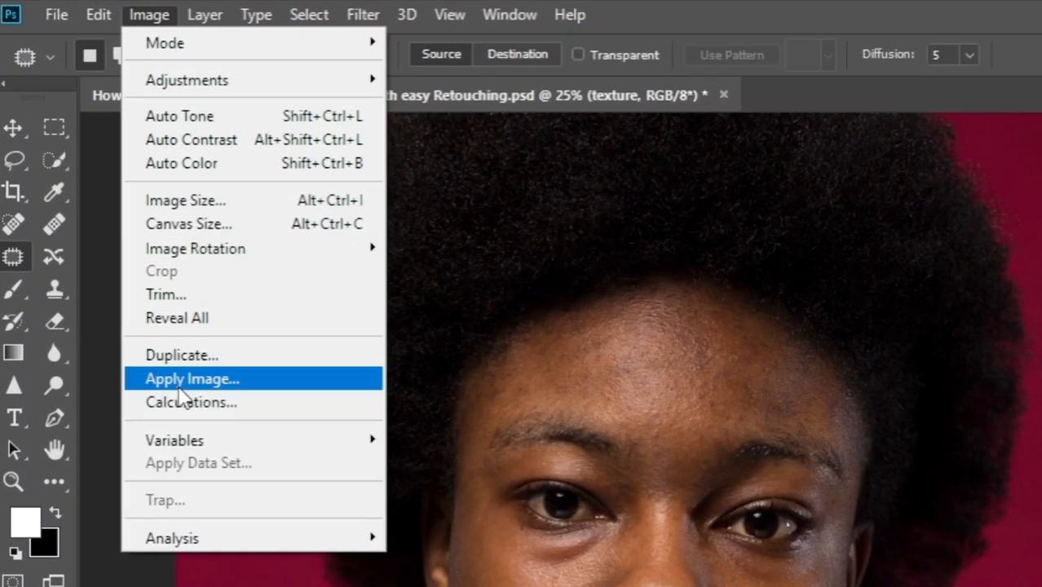
click(180, 387)
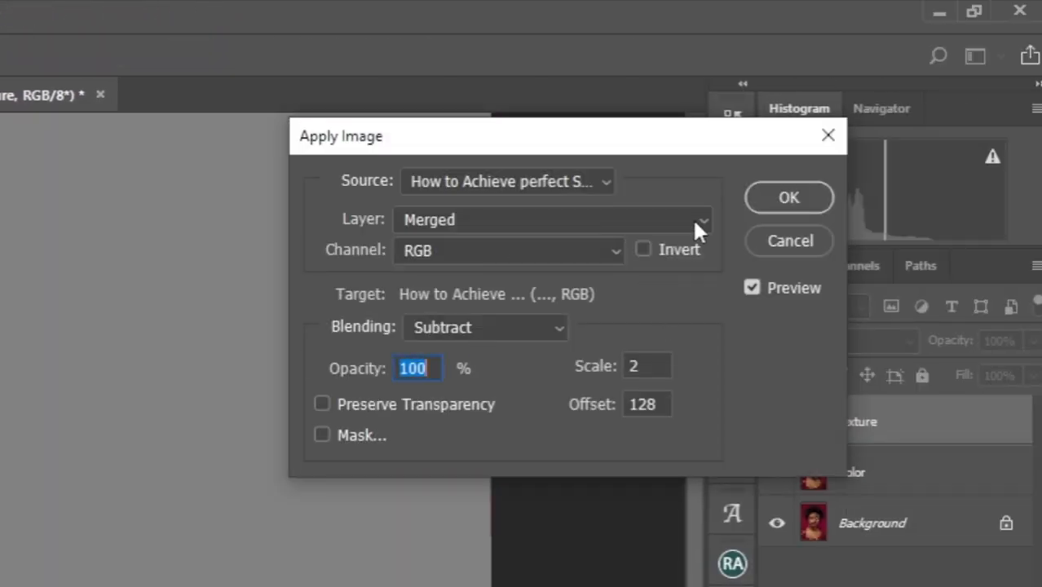
click(695, 225)
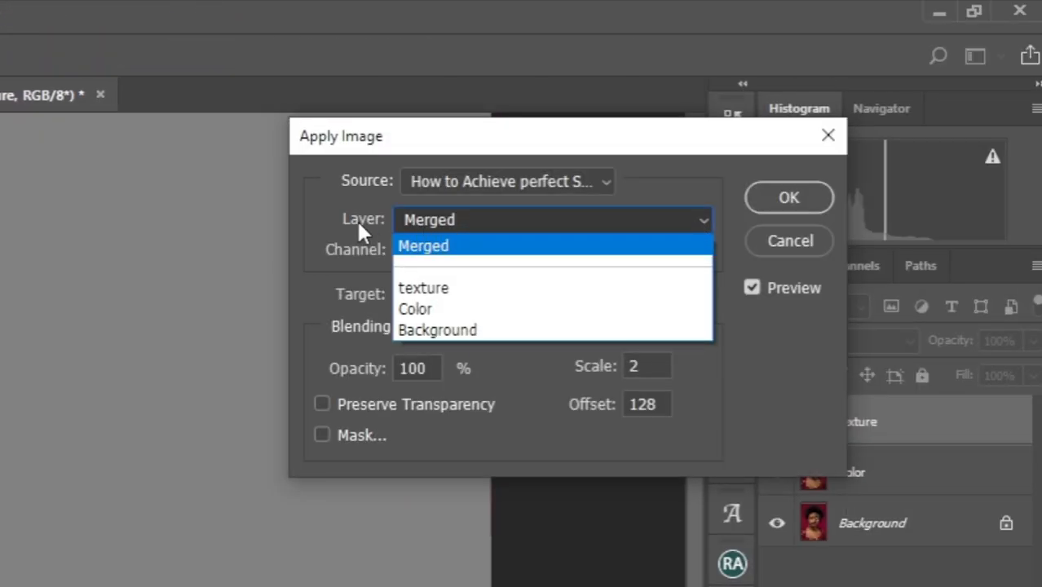
click(426, 309)
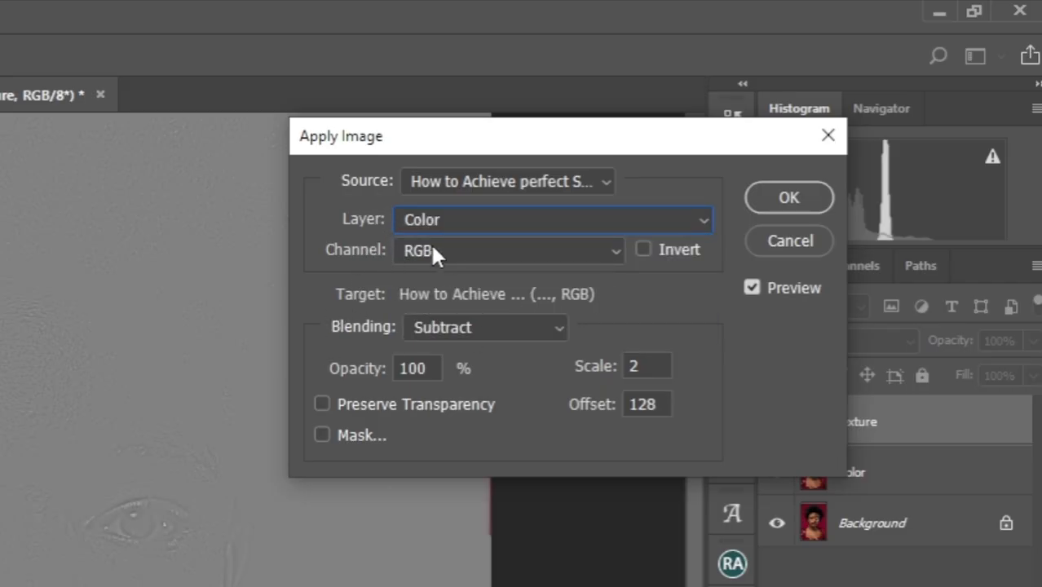
click(546, 324)
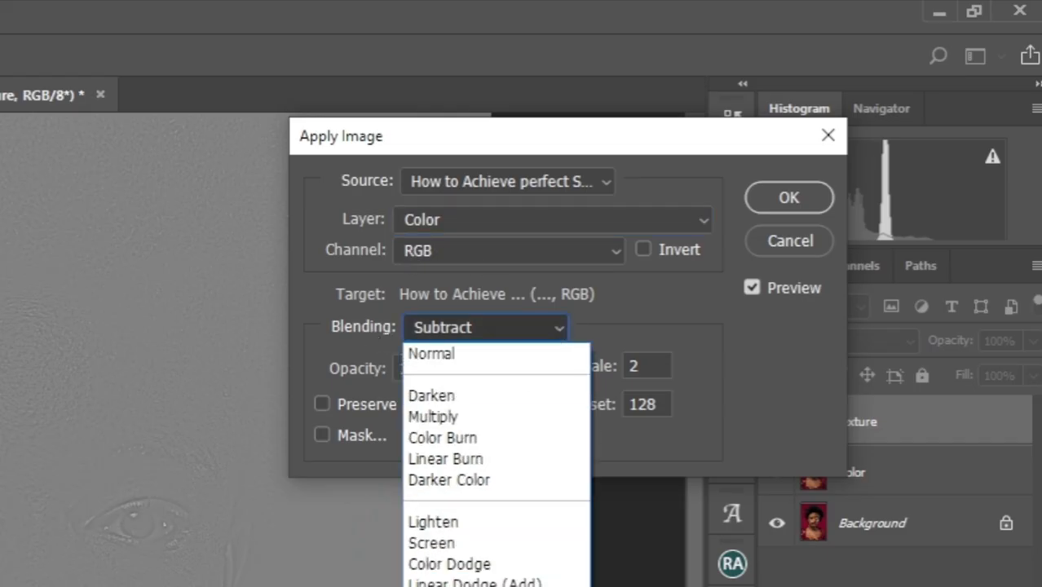
click(451, 586)
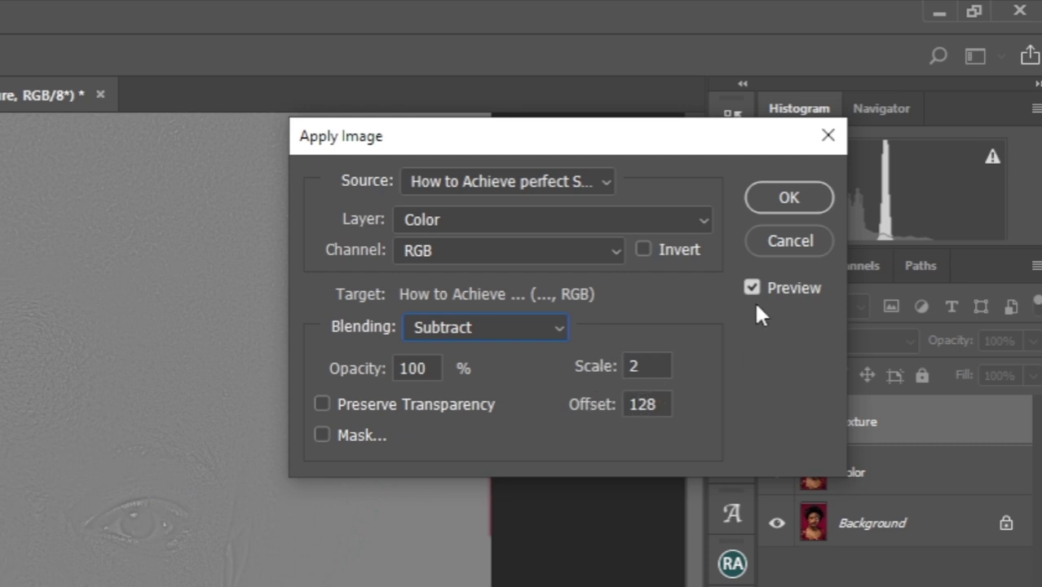
click(787, 200)
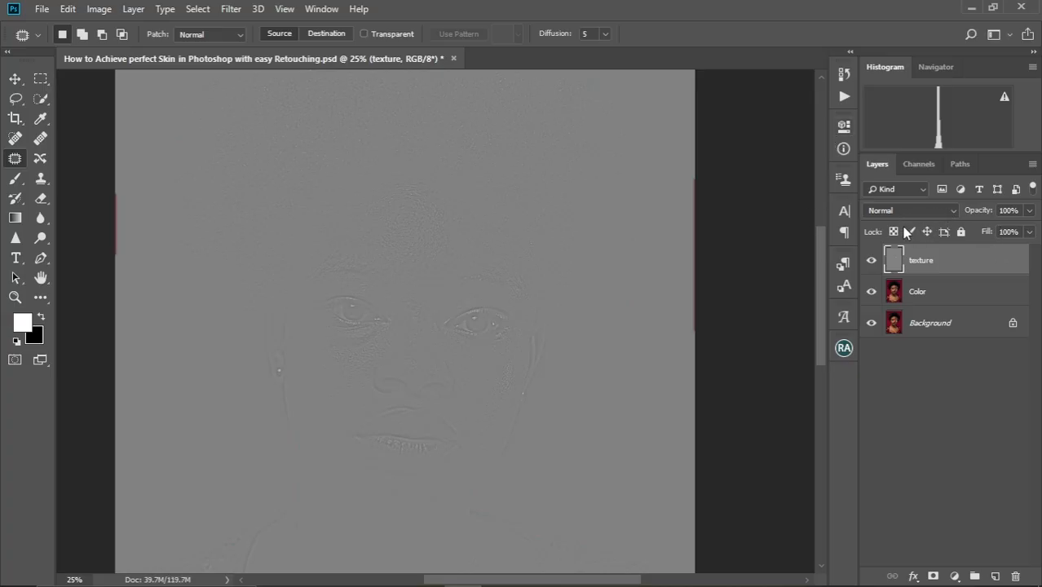
Step: Set the texture layer's blend mode to Linear Light
scroll(375, 248, down, 3)
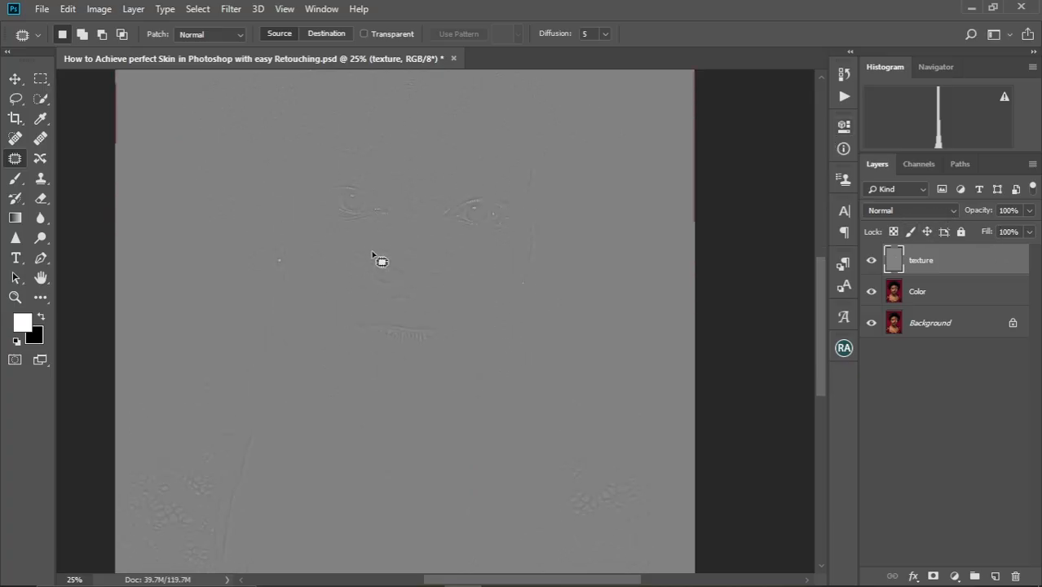
scroll(378, 257, down, 1)
scroll(374, 256, up, 1)
click(951, 211)
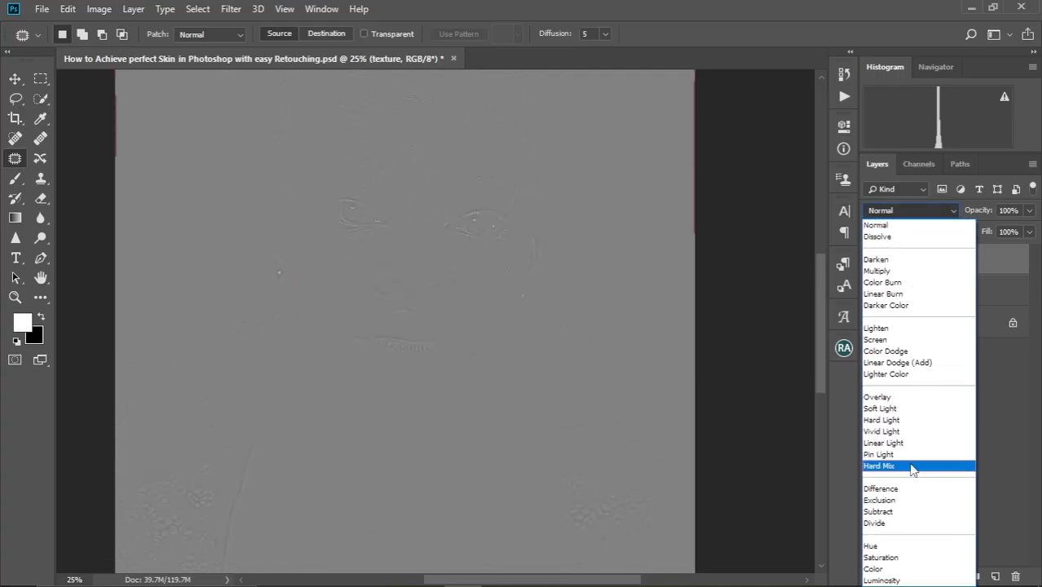
click(897, 445)
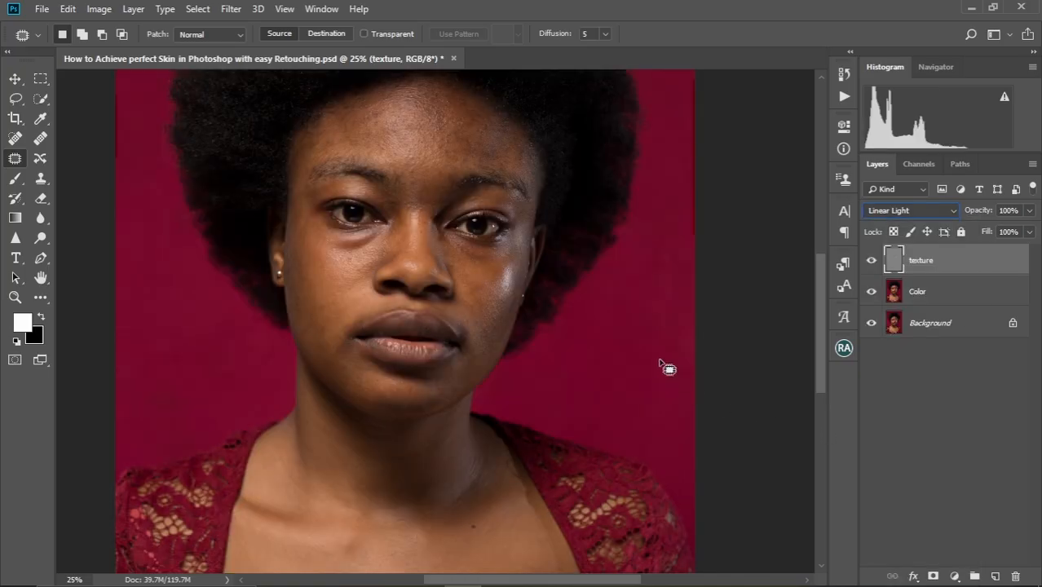
Step: Group the texture and Color layers and rename the group as Fs
key(ctrl+0)
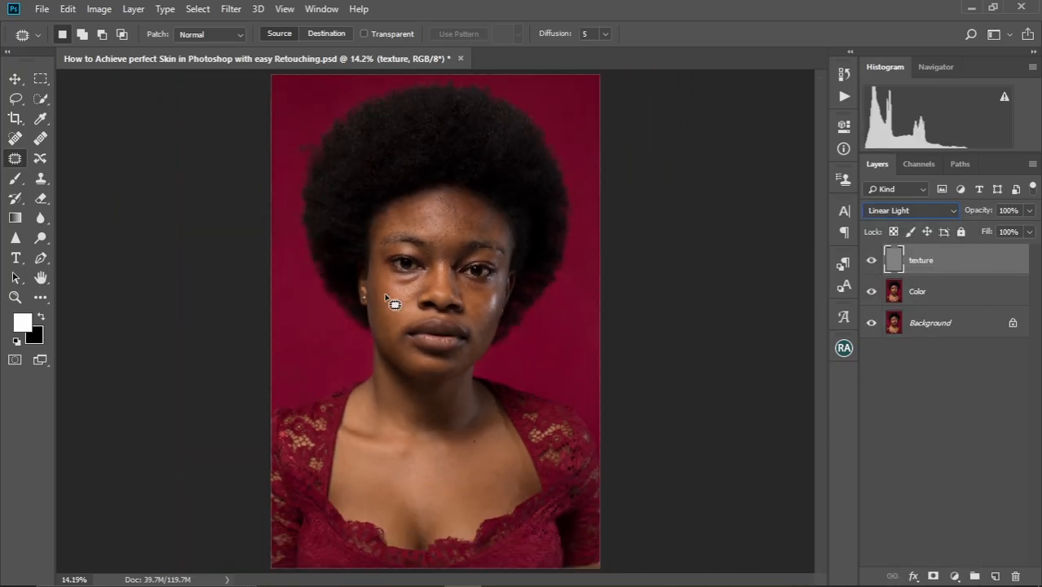
key(ctrl+minus)
key(ctrl+plus)
key(ctrl+plus)
key(ctrl+plus)
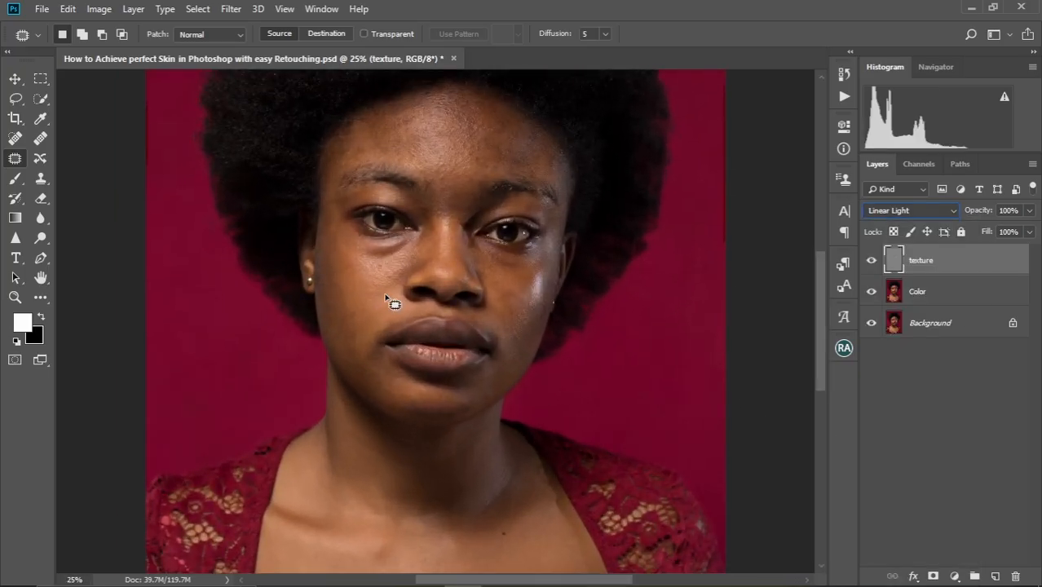
key(ctrl+minus)
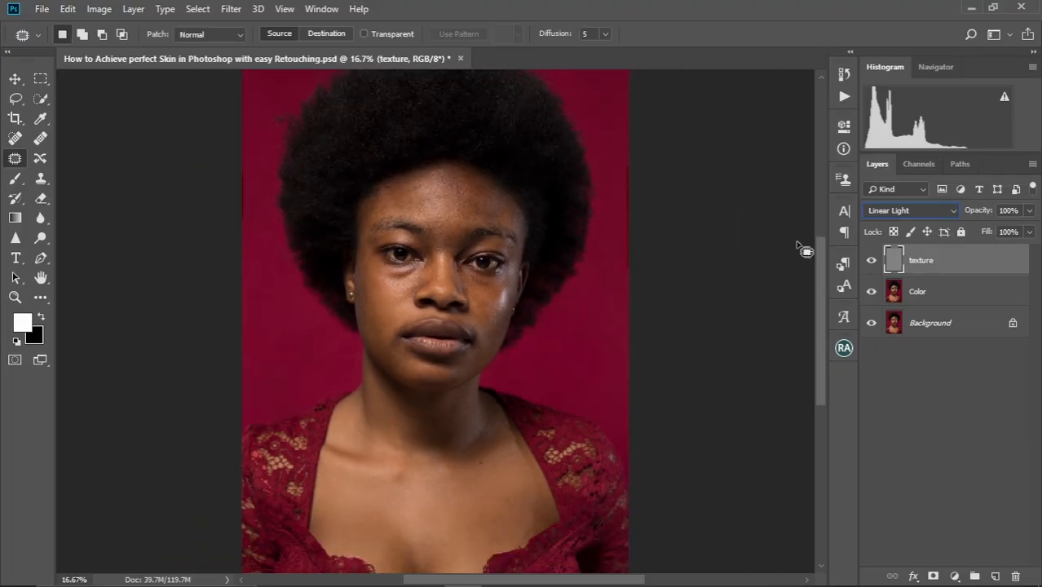
shift+click(938, 292)
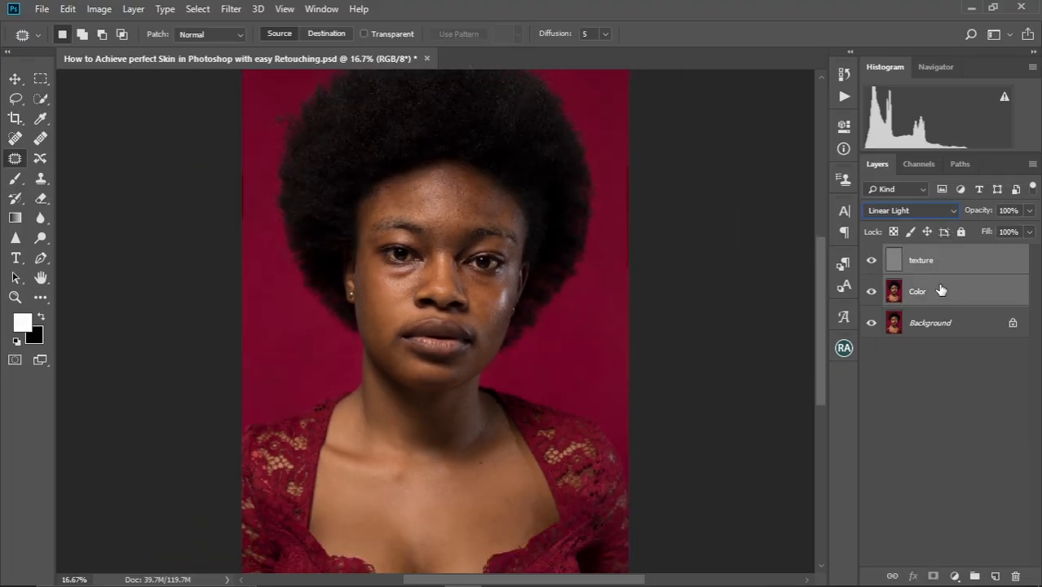
key(ctrl+g)
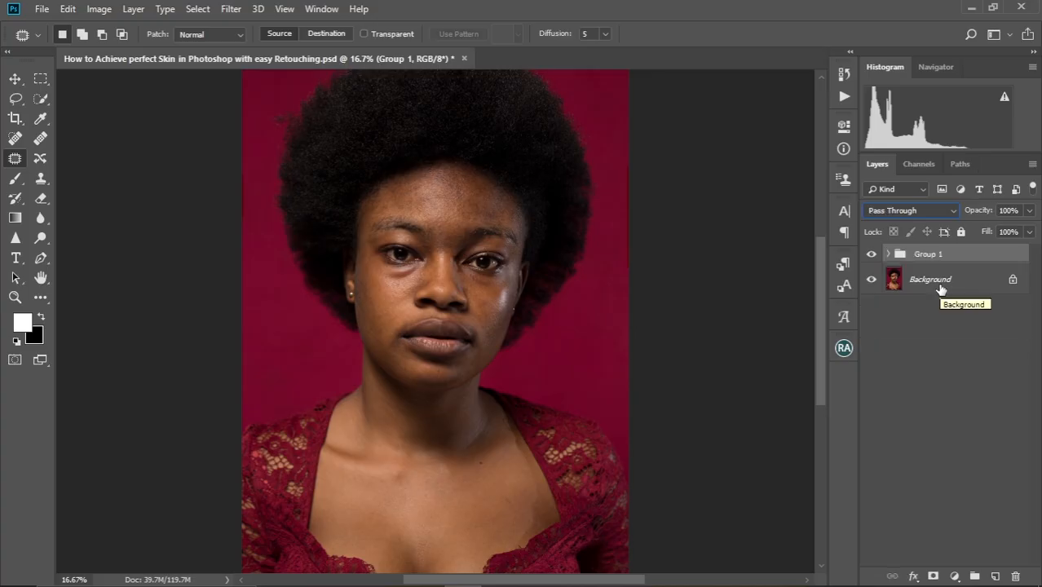
double_click(921, 255)
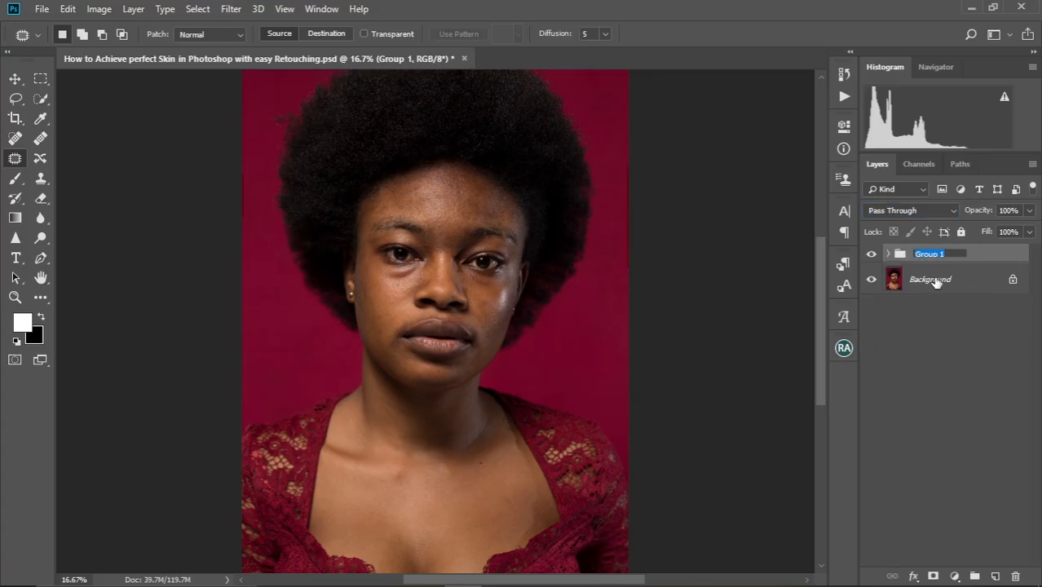
key(BackSpace)
key(Return)
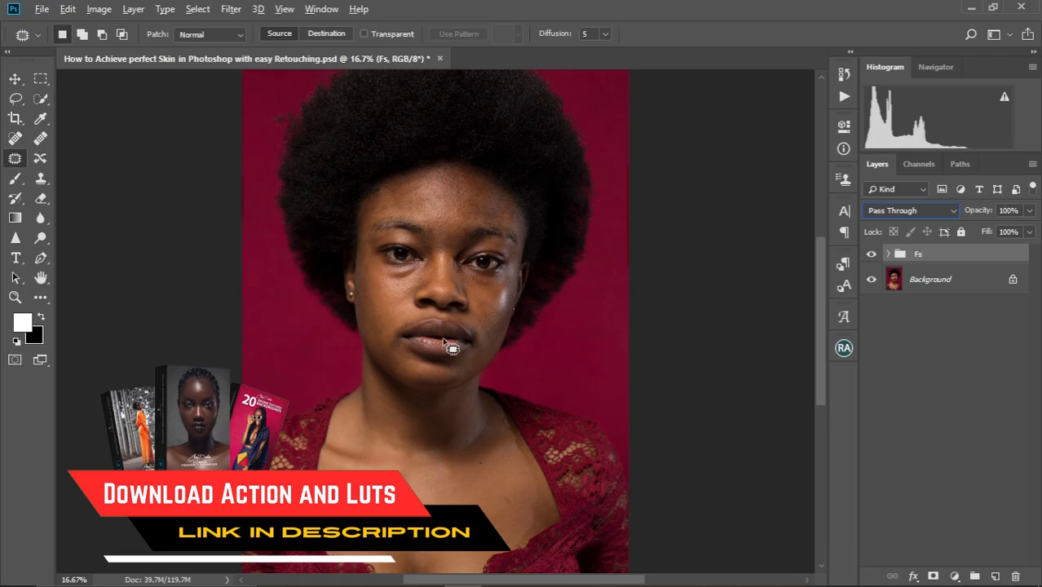
Step: Open the list of recorded actions and turn off Button Mode
click(846, 96)
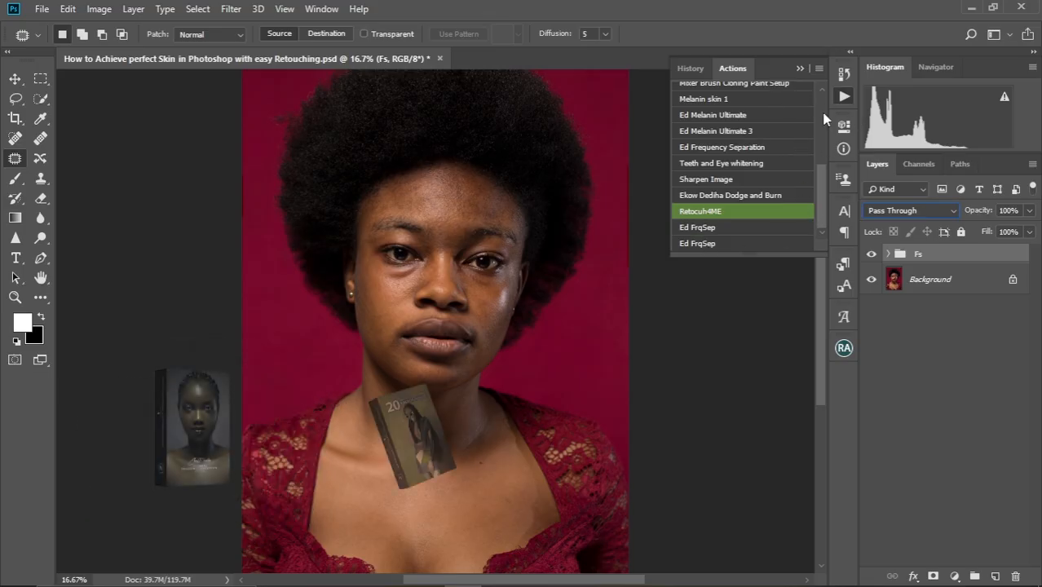
click(819, 69)
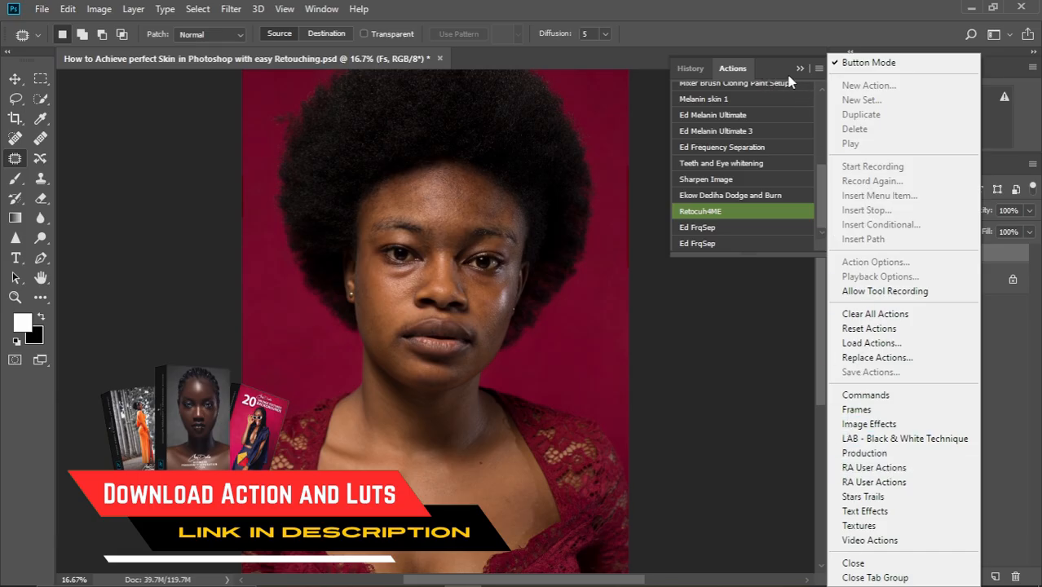
click(856, 63)
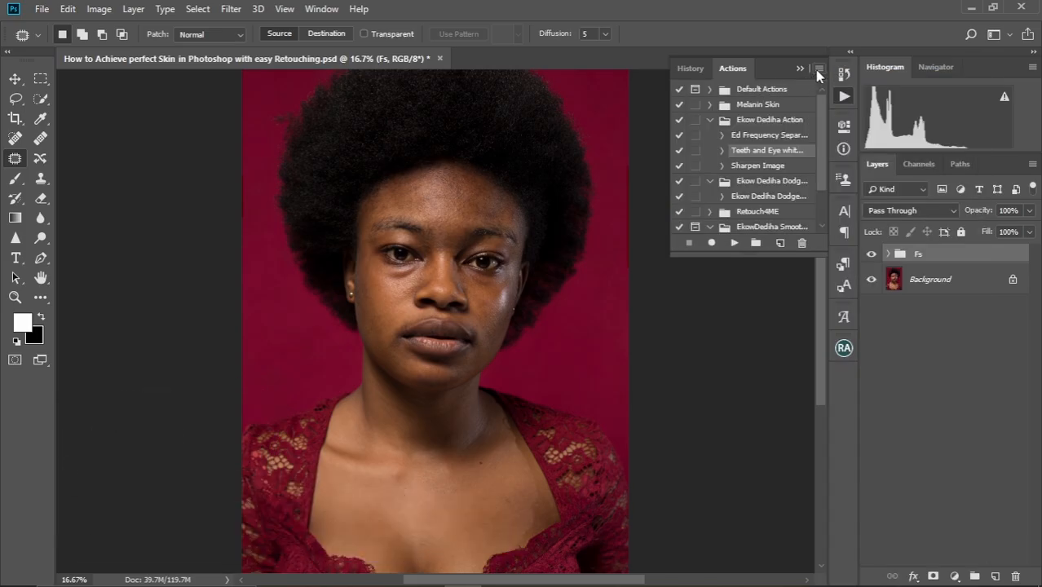
click(816, 70)
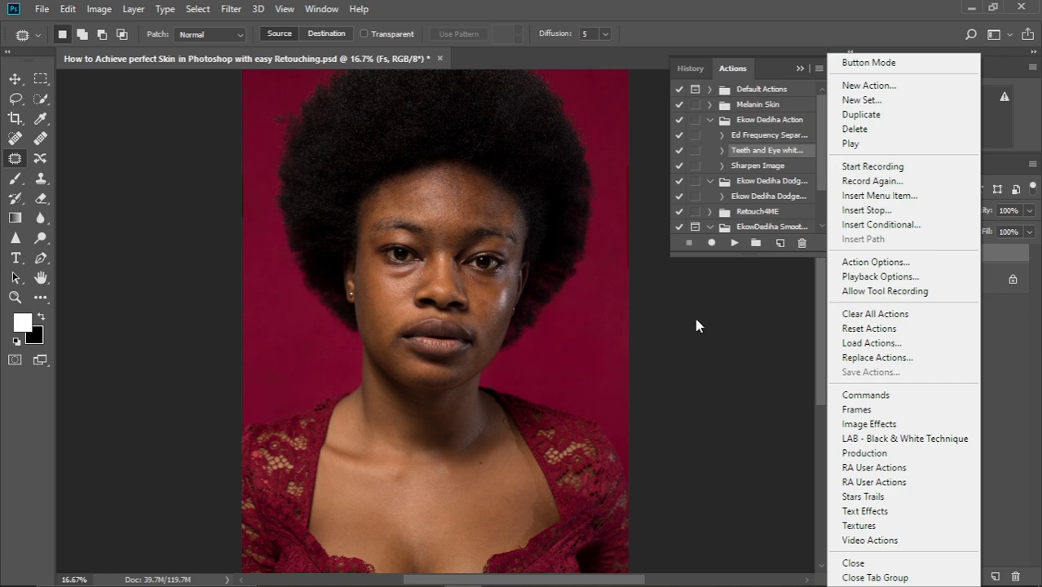
click(871, 342)
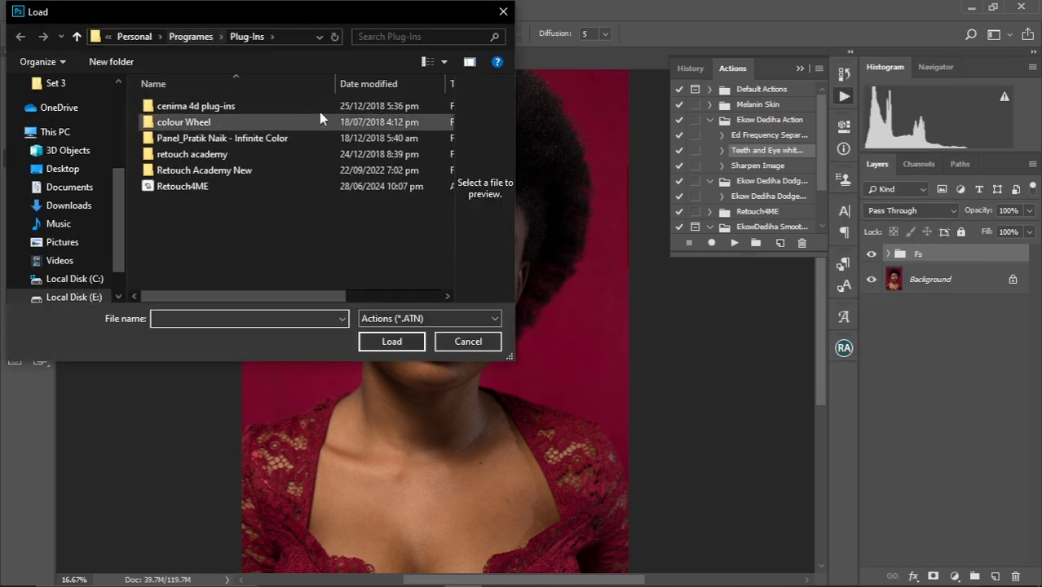
scroll(121, 253, down, 1)
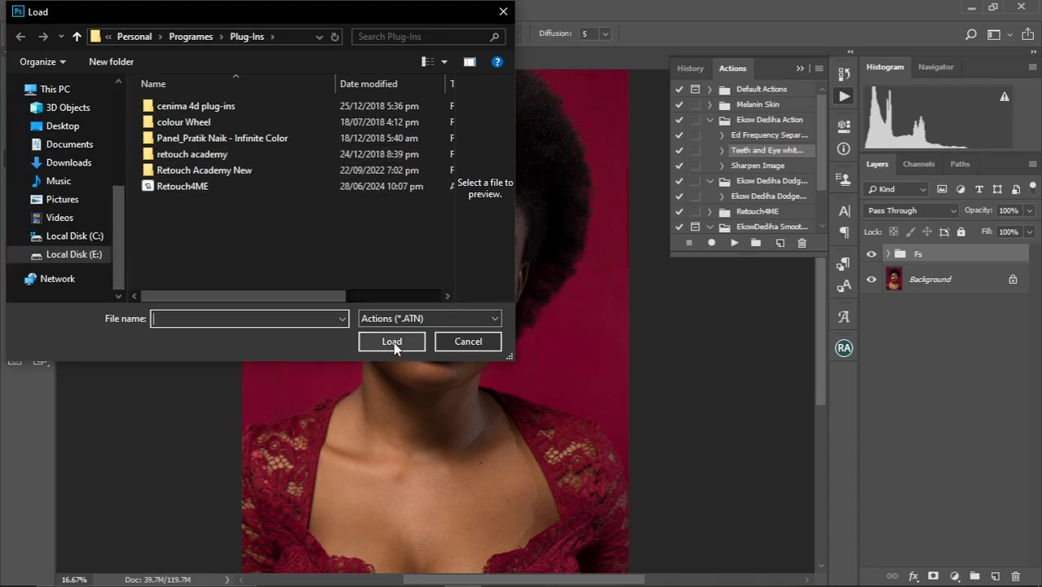
click(464, 341)
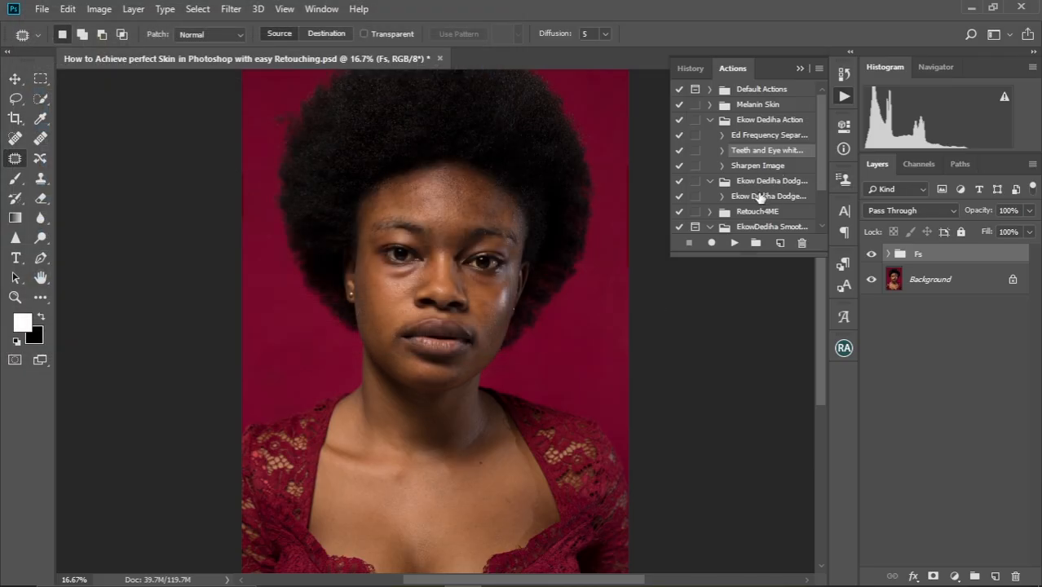
Step: Collapse the actions list, select the Color layer inside the Fs group and activate the Mixer Brush tool
click(800, 67)
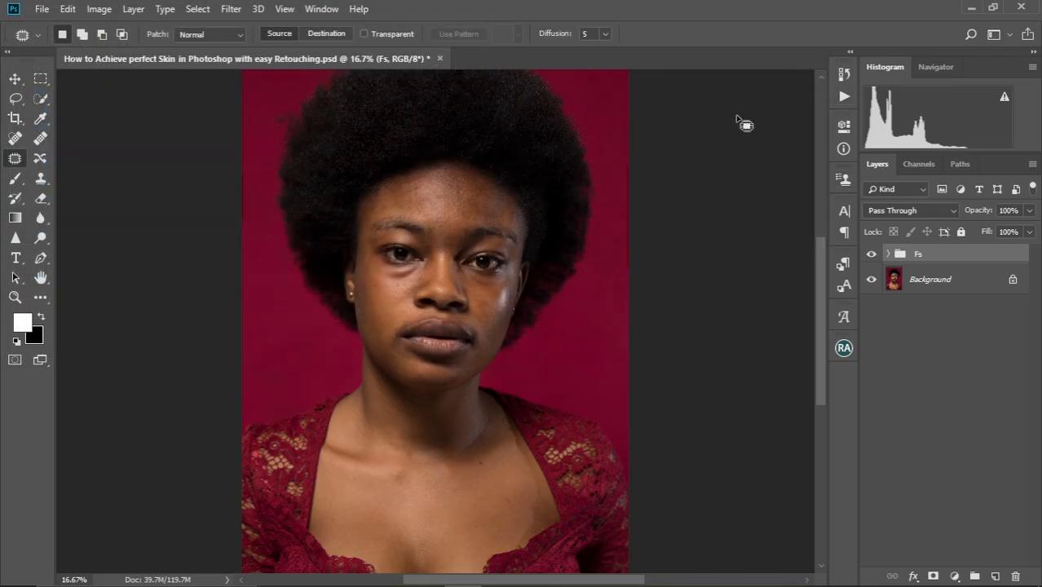
click(888, 255)
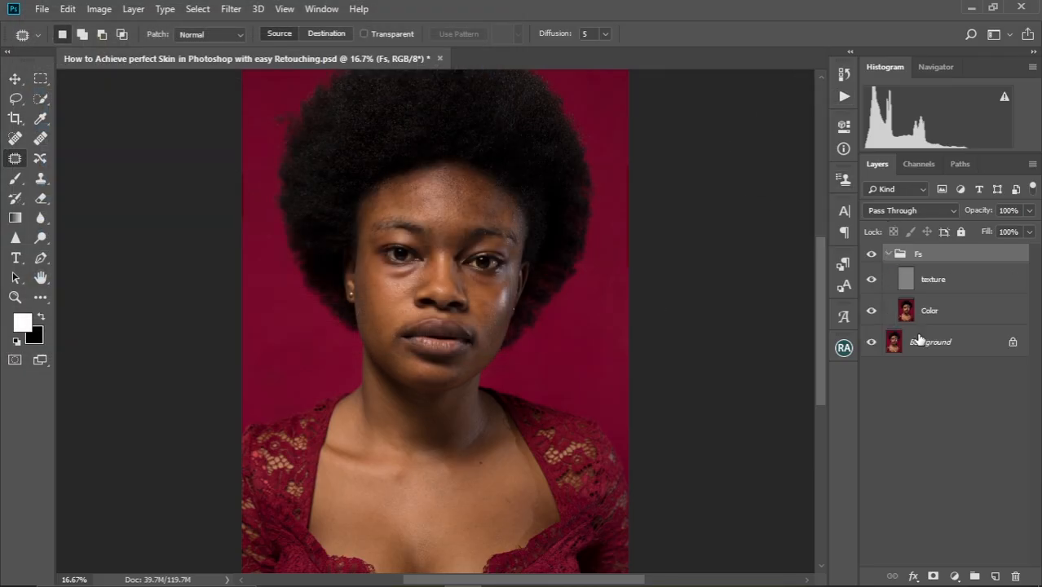
click(933, 316)
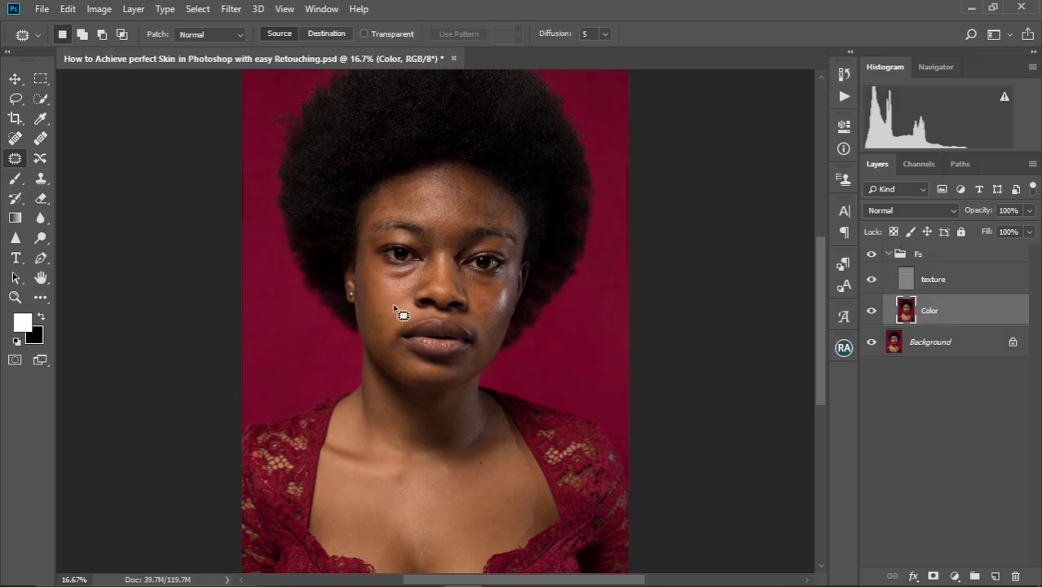
click(42, 296)
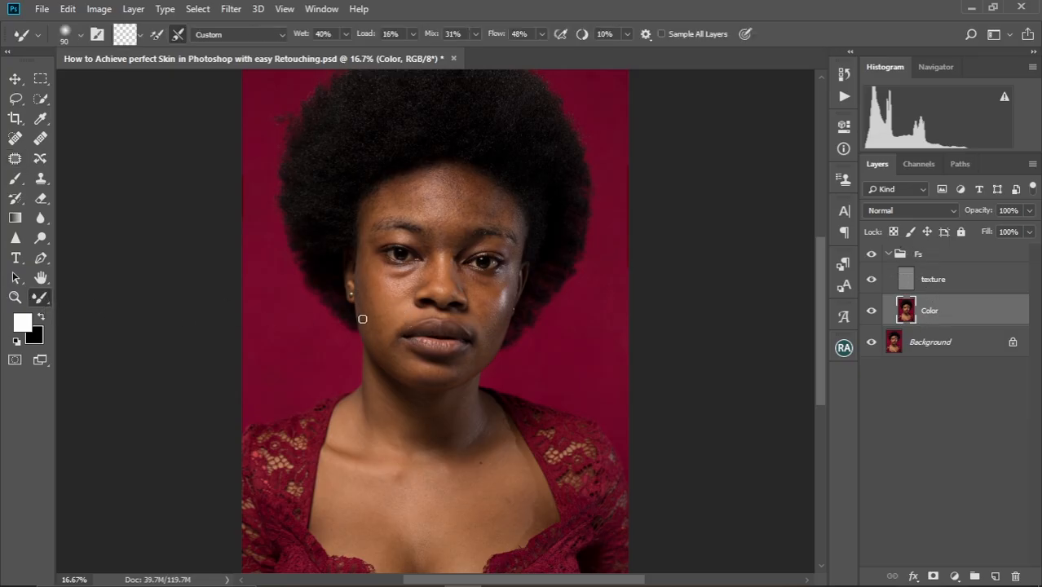
Step: Set up the Mixer Brush with the Soft Round tip, the Clean Brush option and the Custom blending preset
scroll(409, 268, up, 9)
scroll(430, 268, down, 2)
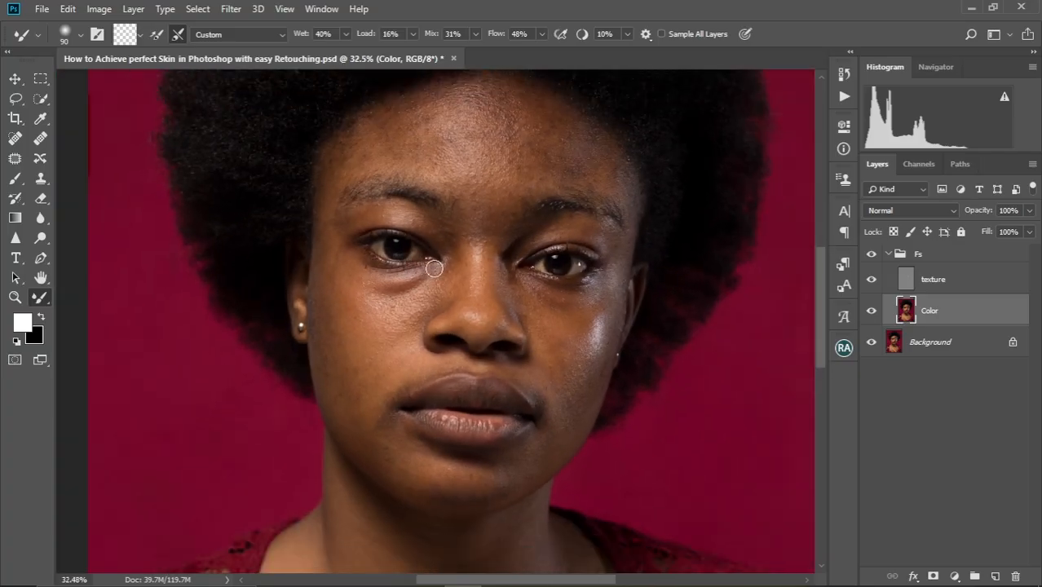
mouse_move(472, 267)
mouse_down()
mouse_move(462, 334)
mouse_move(485, 283)
mouse_up()
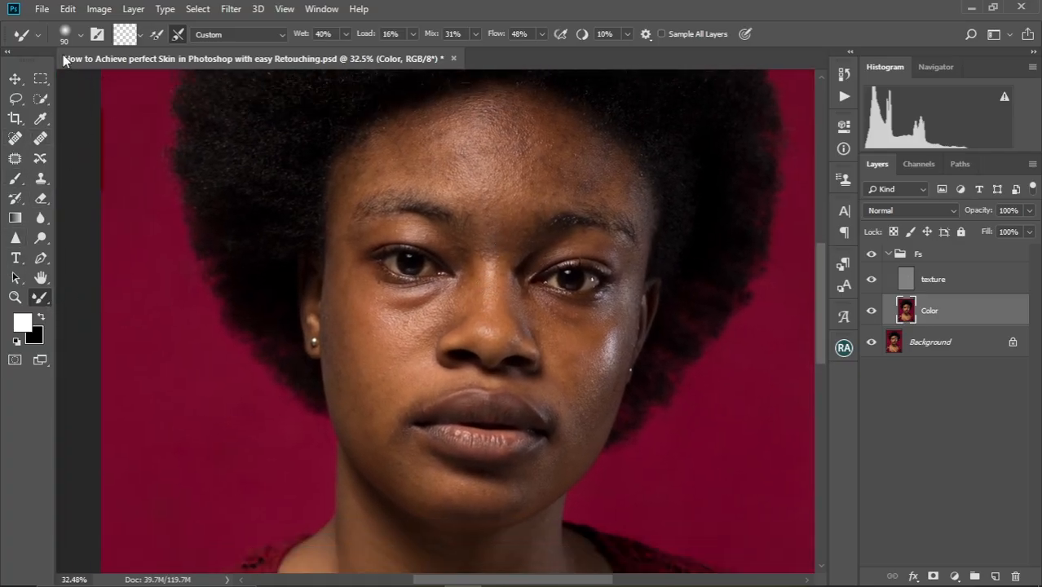
click(81, 35)
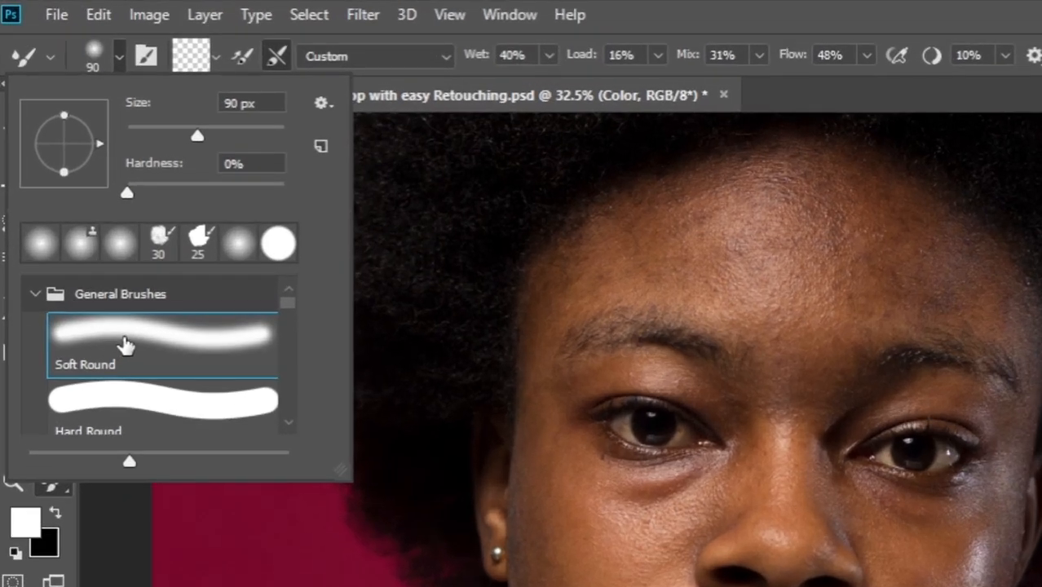
click(125, 345)
click(114, 53)
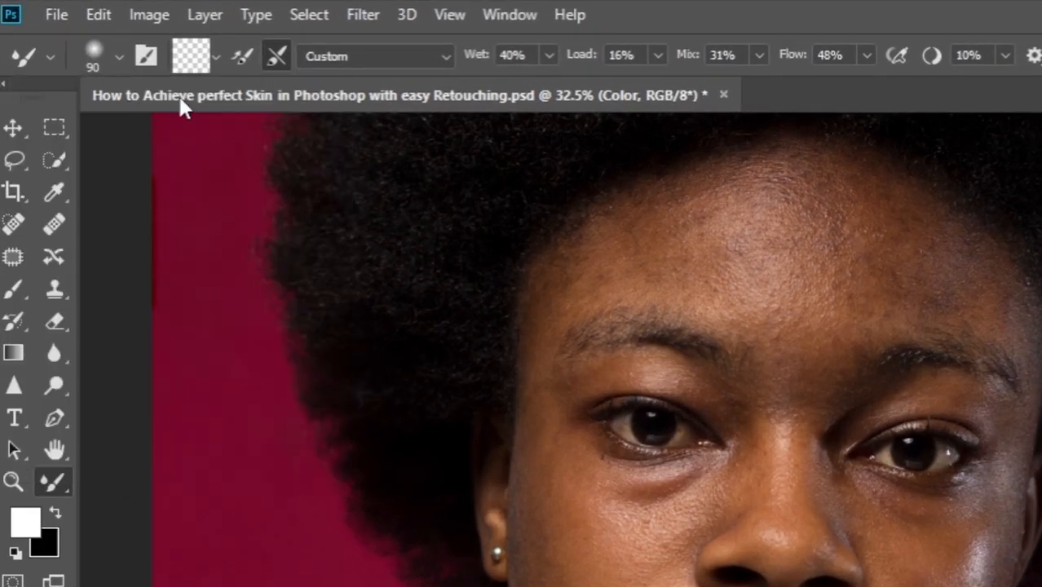
click(214, 57)
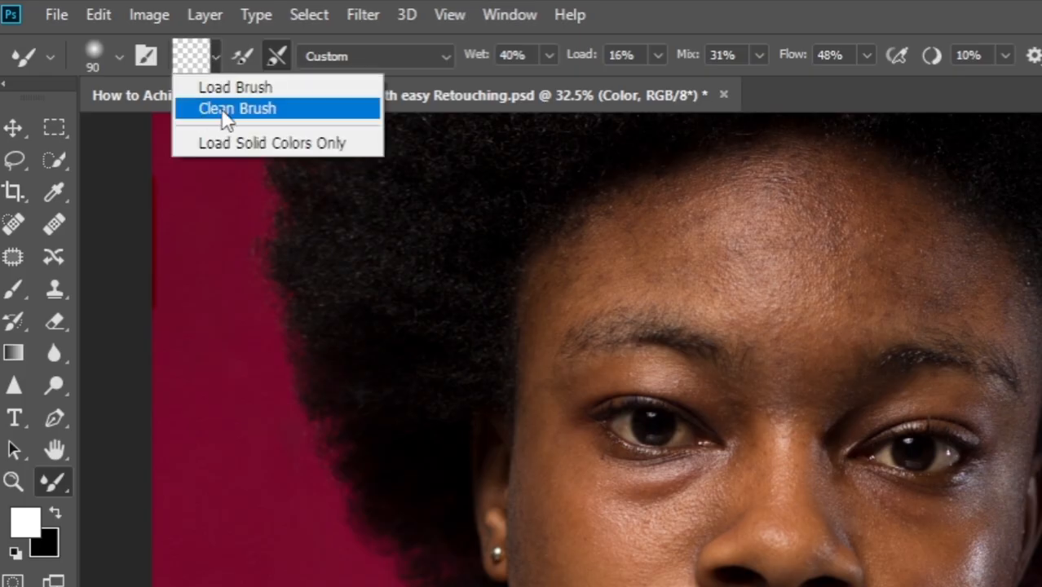
click(222, 108)
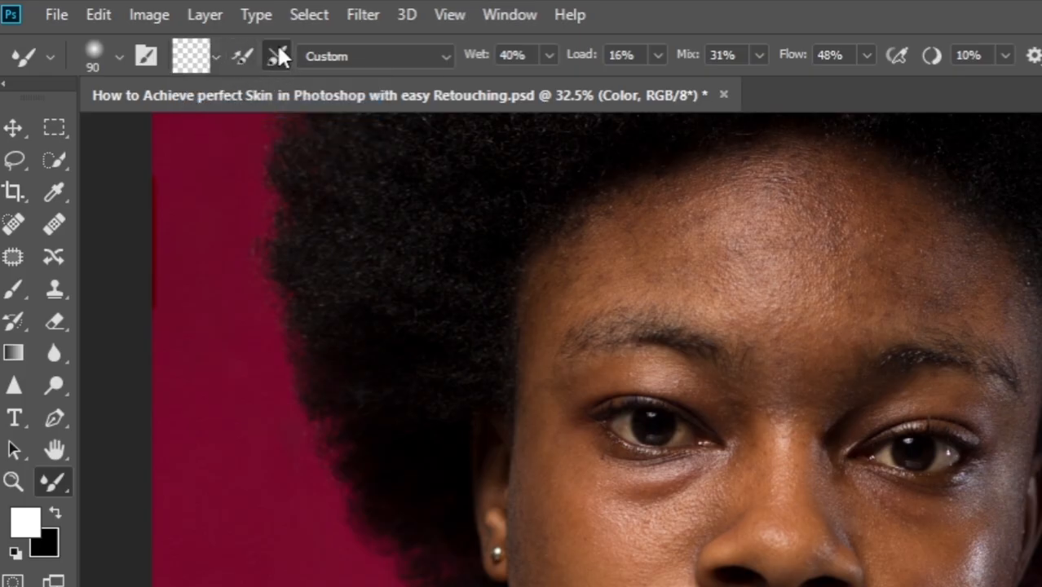
click(443, 59)
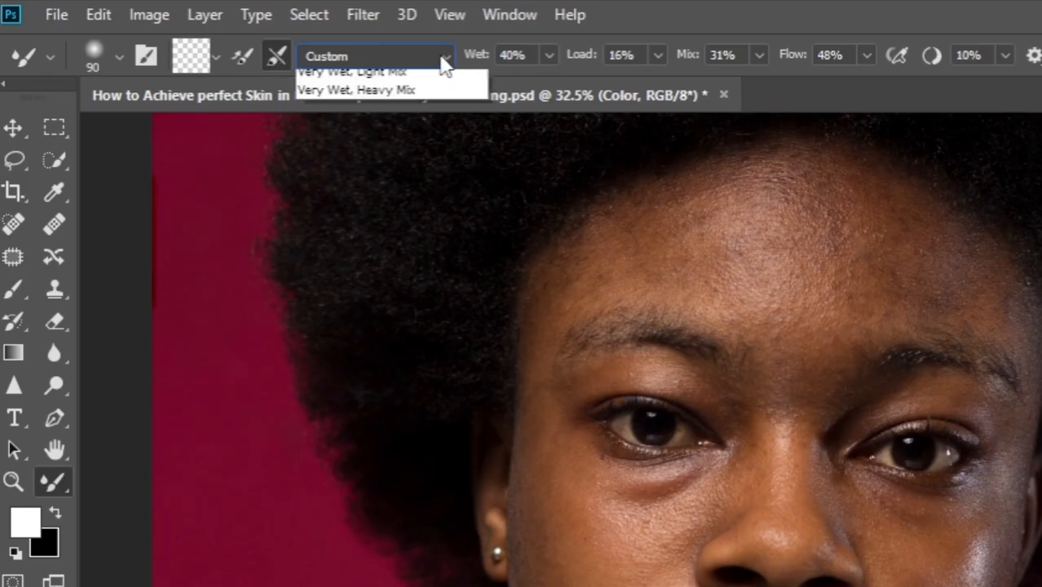
click(387, 83)
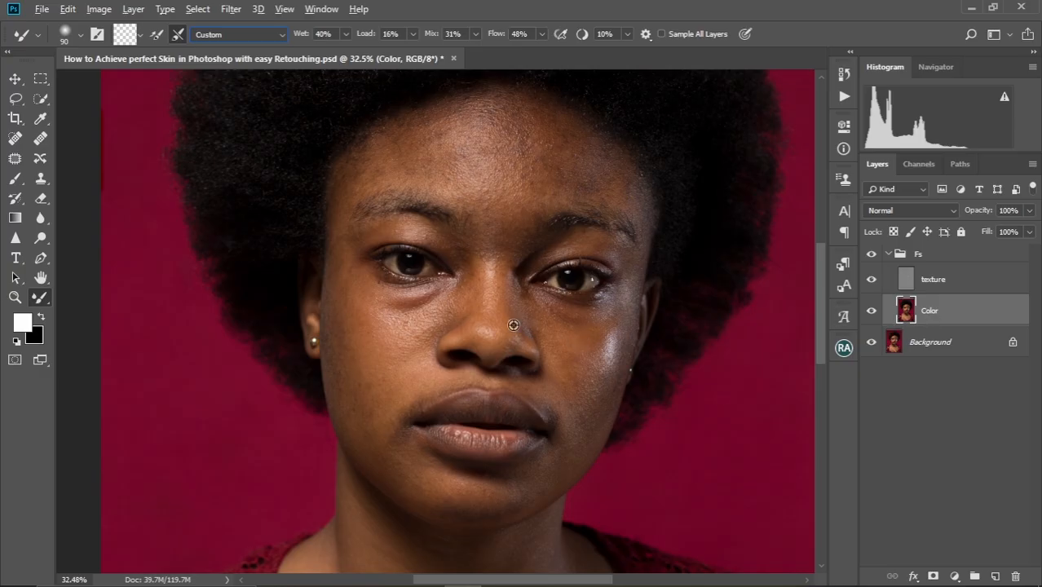
scroll(487, 321, up, 2)
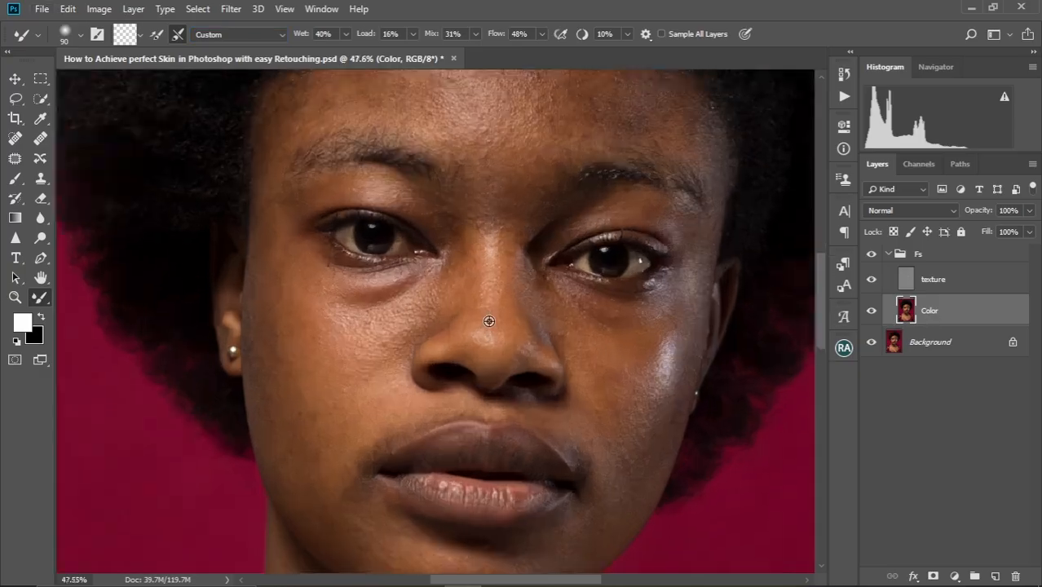
scroll(503, 286, up, 4)
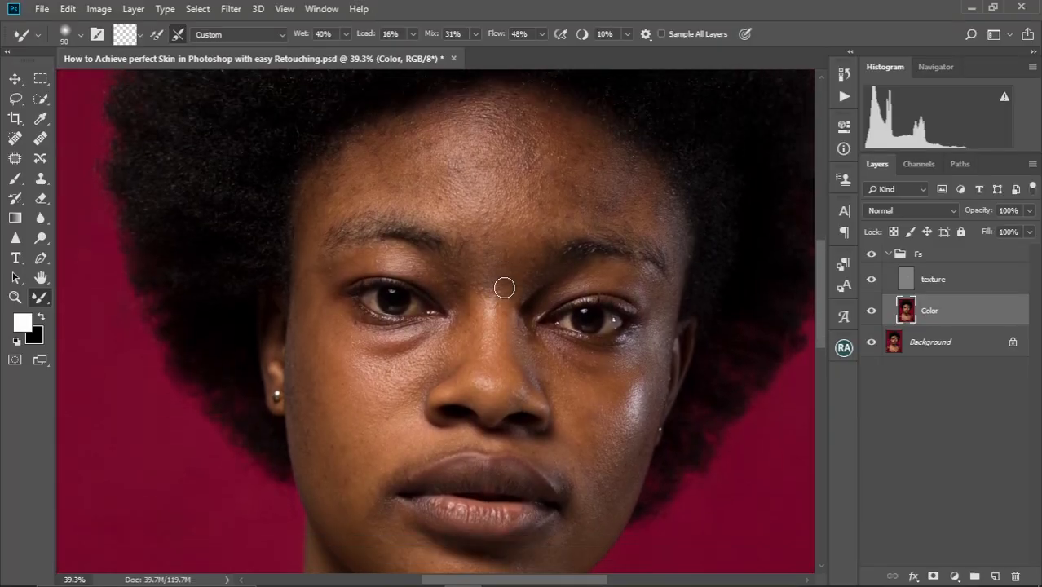
scroll(503, 288, down, 3)
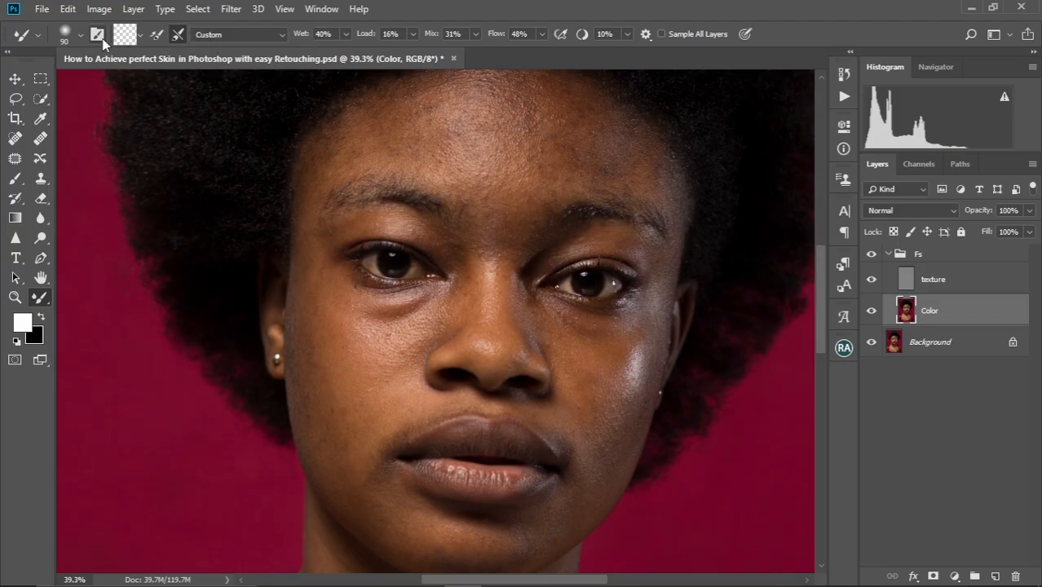
scroll(502, 234, up, 2)
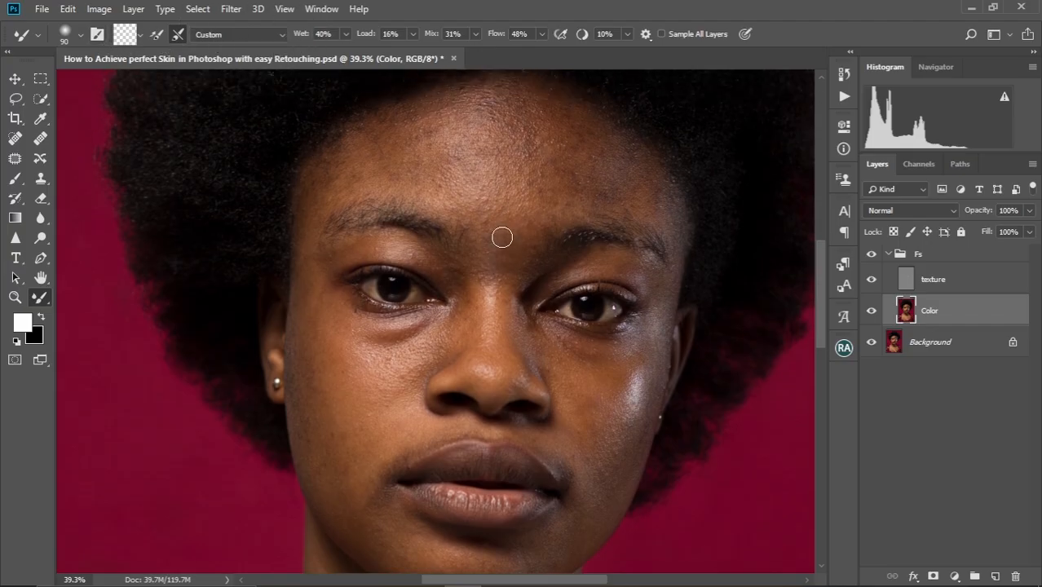
scroll(502, 234, down, 5)
scroll(502, 234, up, 3)
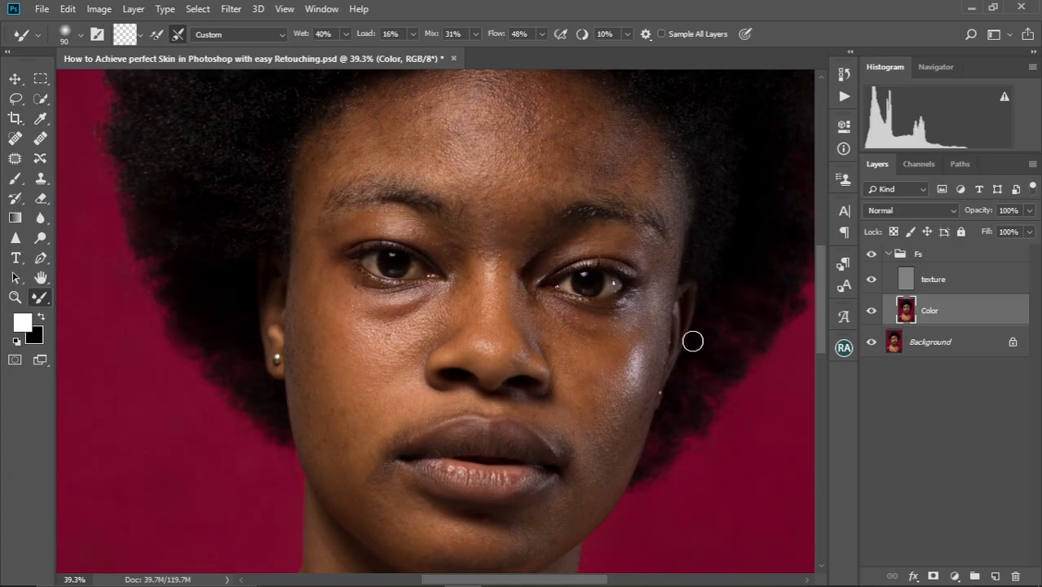
Step: Enlarge the Mixer Brush to 250 px and blend the skin tones across the centre and left of the forehead
mouse_move(501, 267)
mouse_down()
mouse_move(488, 327)
mouse_move(478, 291)
mouse_up()
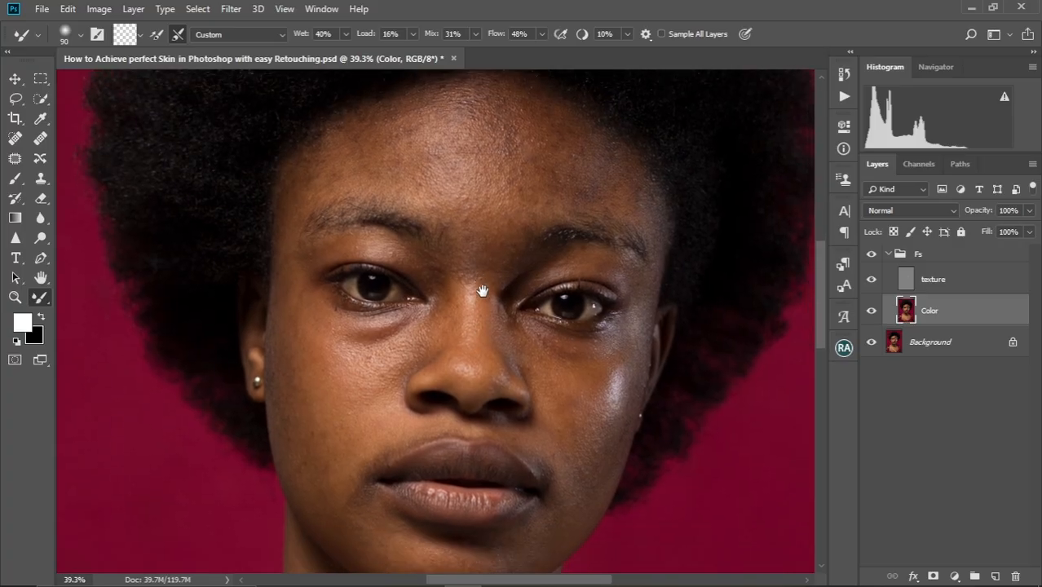
key(bracketright)
key(bracketright)
key(bracketright)
key(bracketright)
key(bracketright)
key(bracketright)
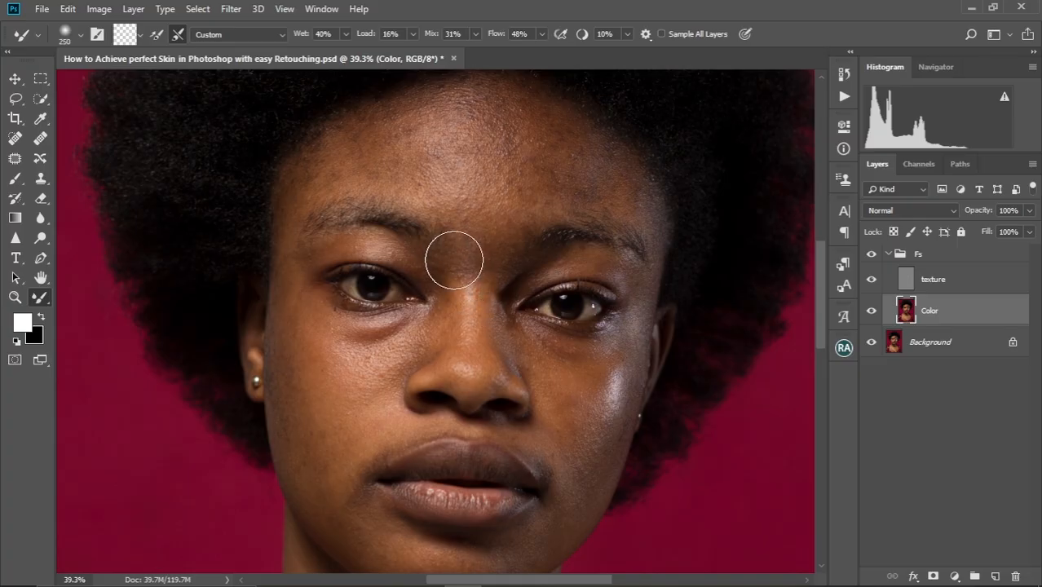
drag(460, 224, 465, 262)
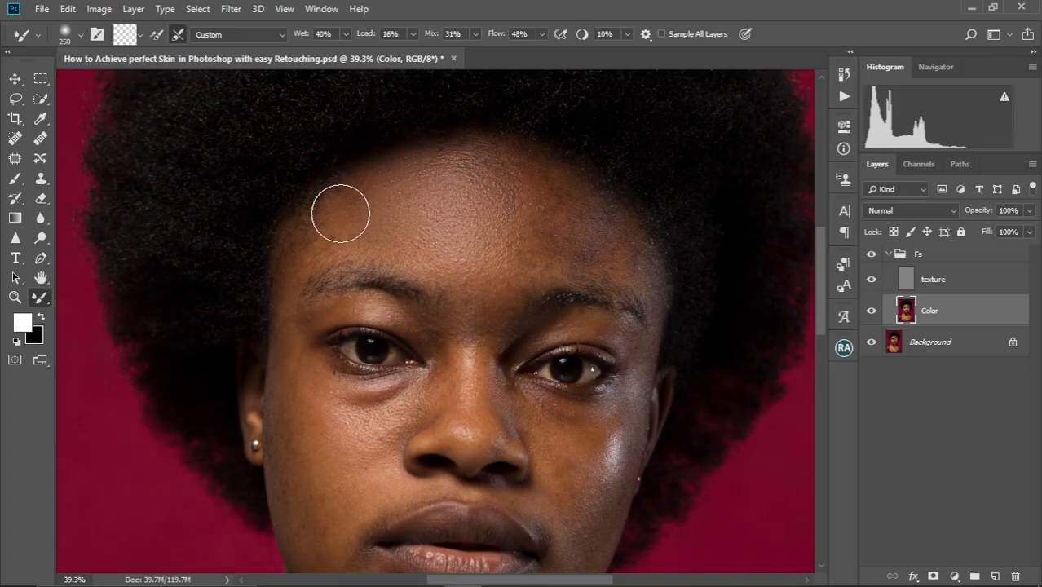
Step: Blend the skin tones along the left hairline and temple, varying the Mixer Brush size between 175 and 250 px
key(bracketleft)
key(bracketleft)
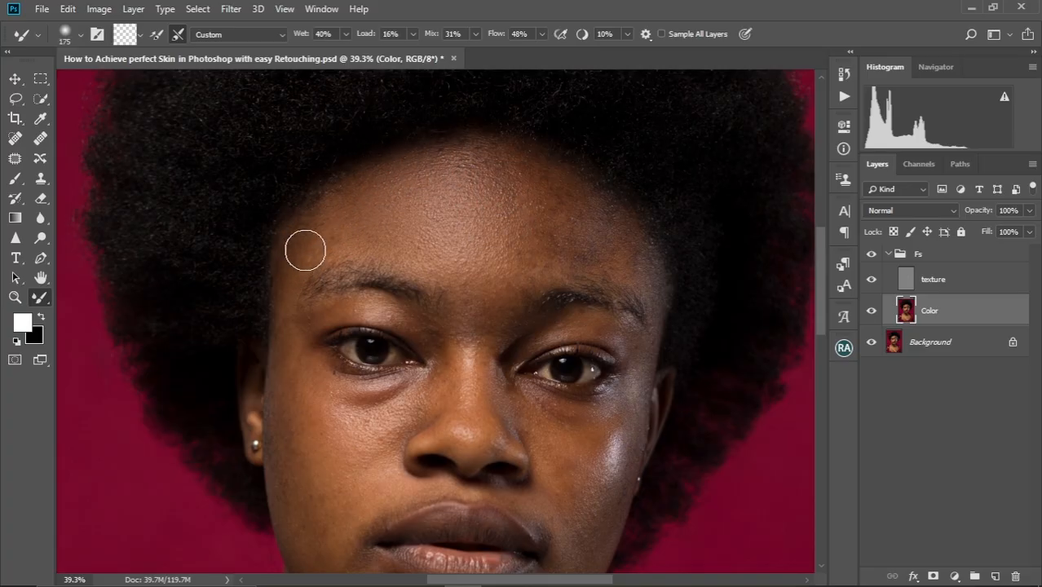
key(bracketright)
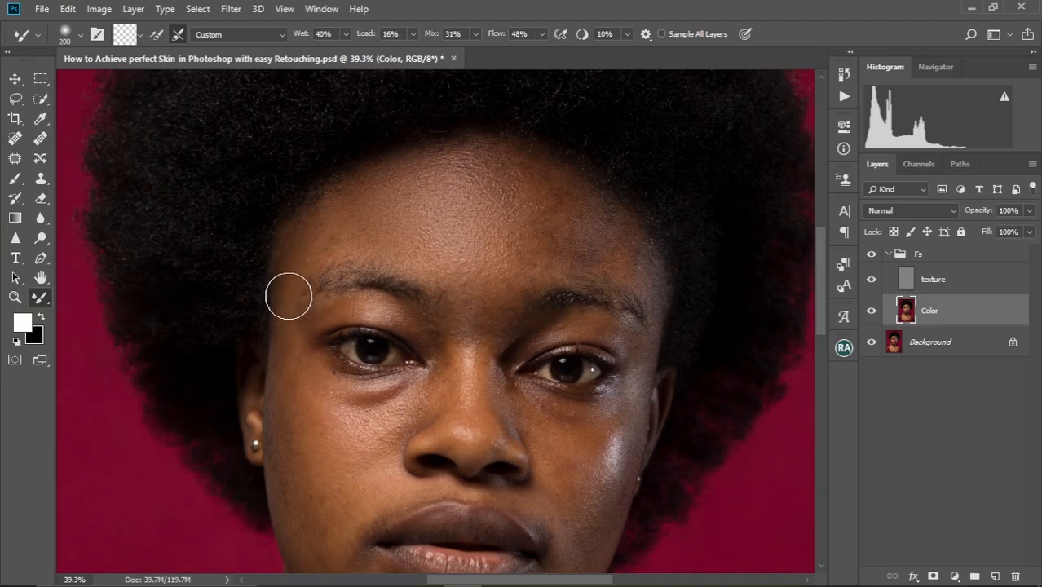
key(bracketright)
key(bracketright)
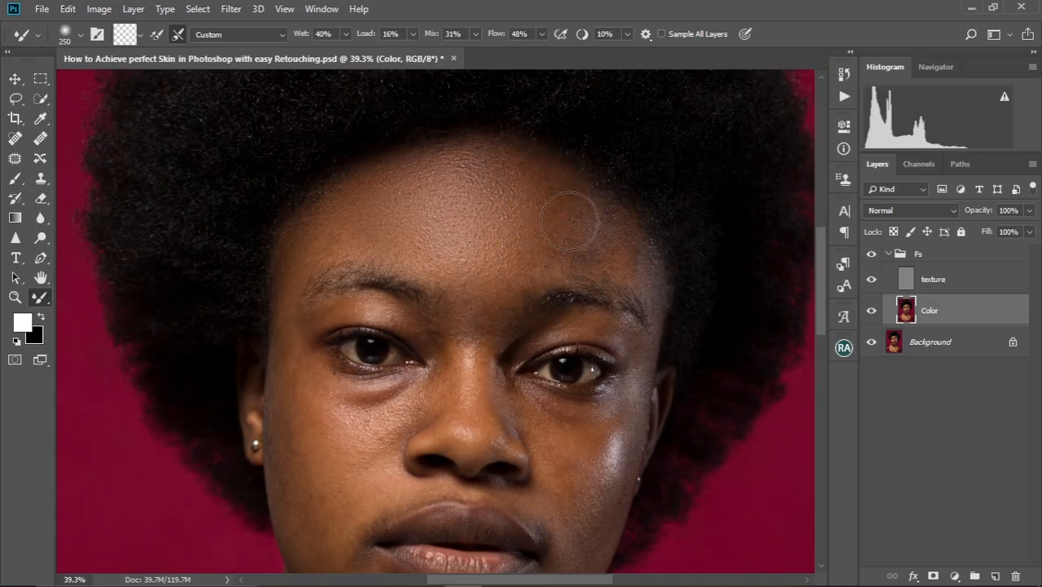
Step: Smooth the dark patches on the right side of the forehead, varying the Mixer Brush size between 150 and 250 px
key(bracketleft)
key(bracketleft)
key(bracketright)
key(bracketright)
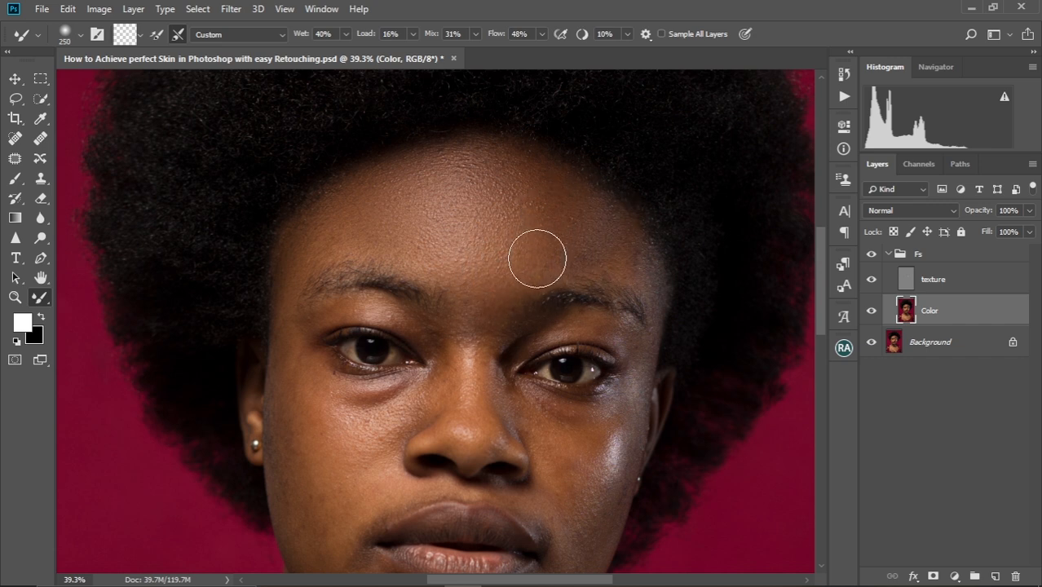
key(bracketleft)
key(bracketleft)
key(bracketleft)
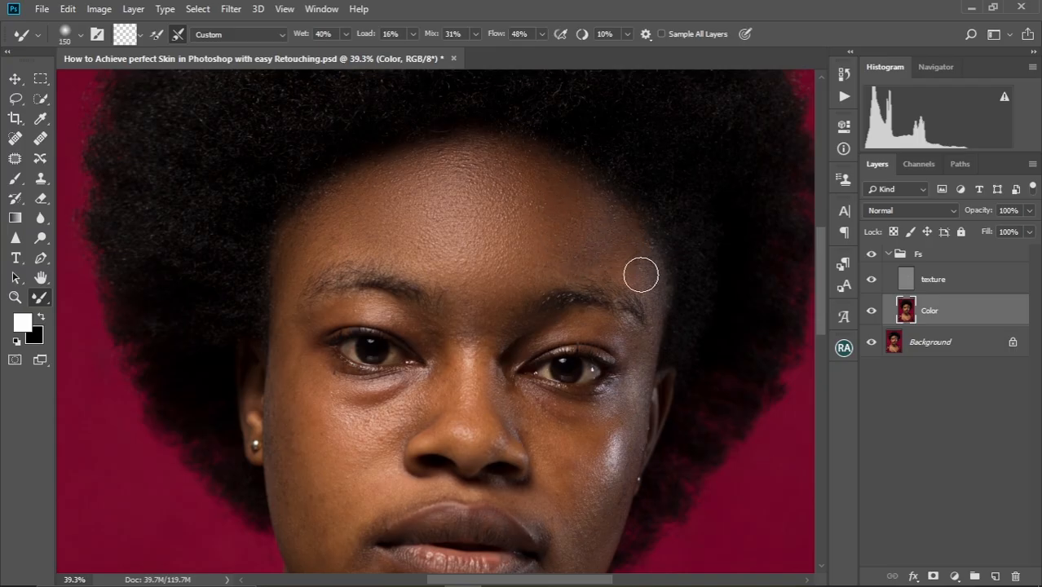
key(bracketright)
mouse_move(593, 233)
mouse_down()
mouse_move(606, 259)
mouse_move(647, 242)
mouse_up()
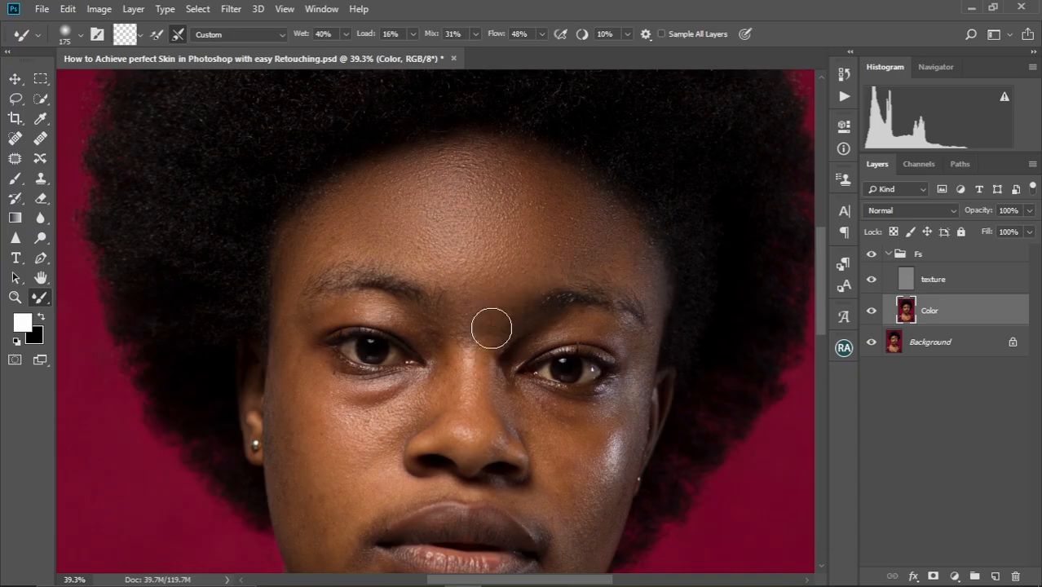
Step: Blend the skin around the nose bridge, left upper eyelid and outer eye area, with Mixer Brush sizes from 90 to 150 px
key(bracketleft)
key(bracketleft)
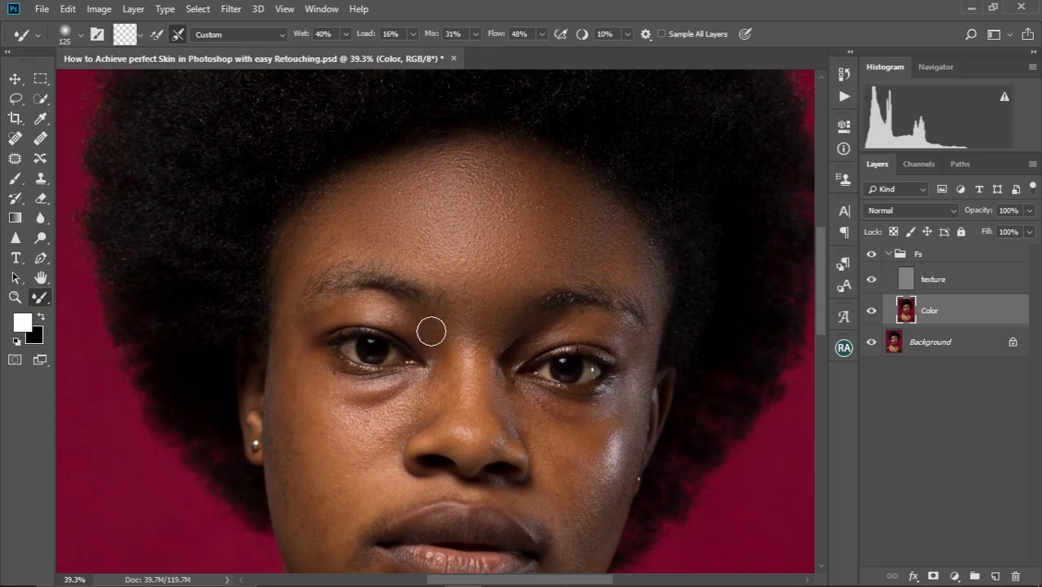
key(bracketleft)
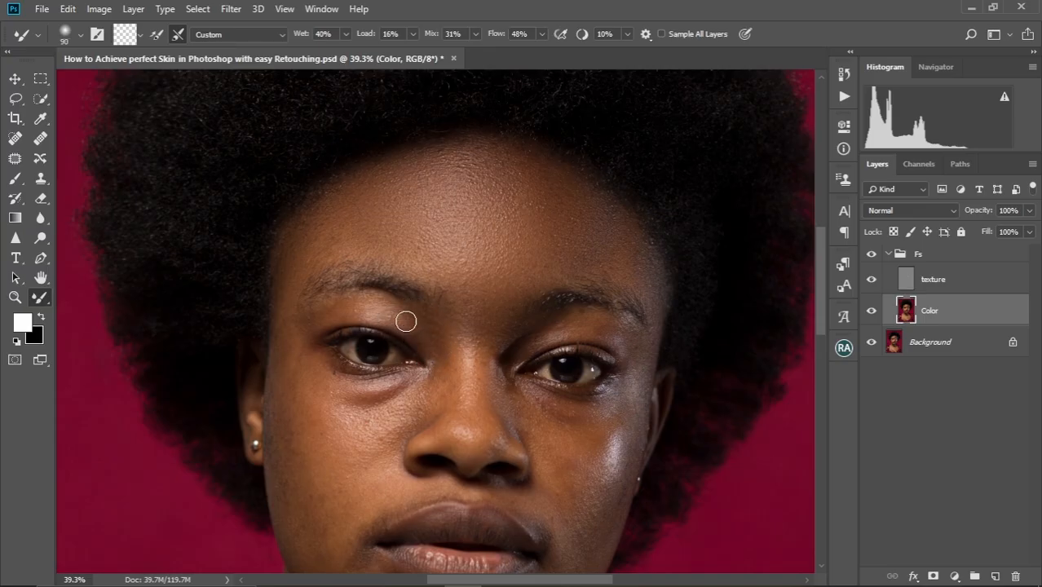
key(bracketright)
key(bracketright)
key(bracketright)
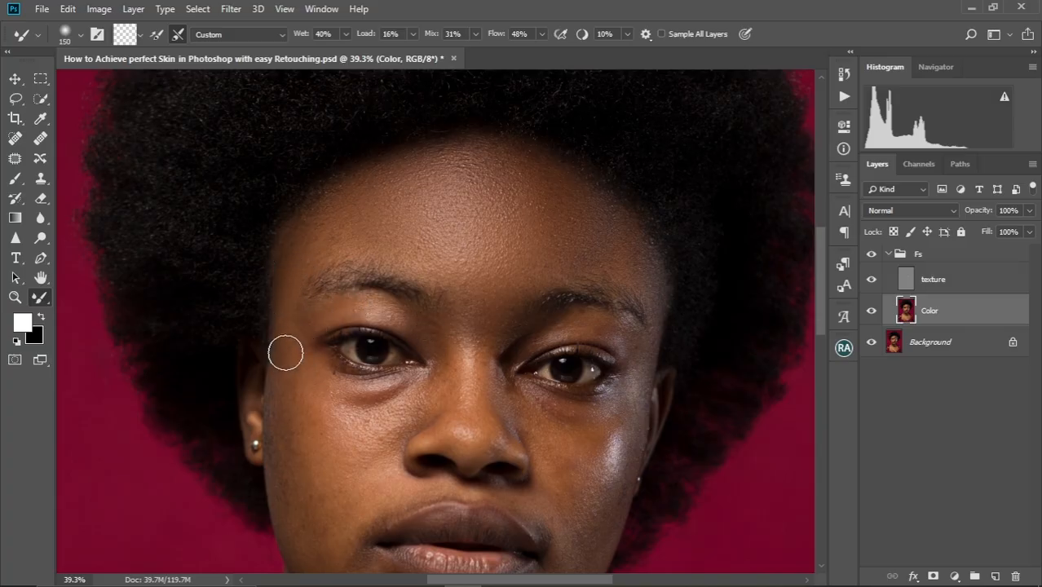
Step: Blend the skin beside the left eye and at its inner corner, adjusting the Mixer Brush size to 150 px
key(bracketright)
key(bracketright)
key(bracketleft)
key(bracketleft)
key(bracketleft)
key(bracketleft)
key(bracketright)
key(bracketright)
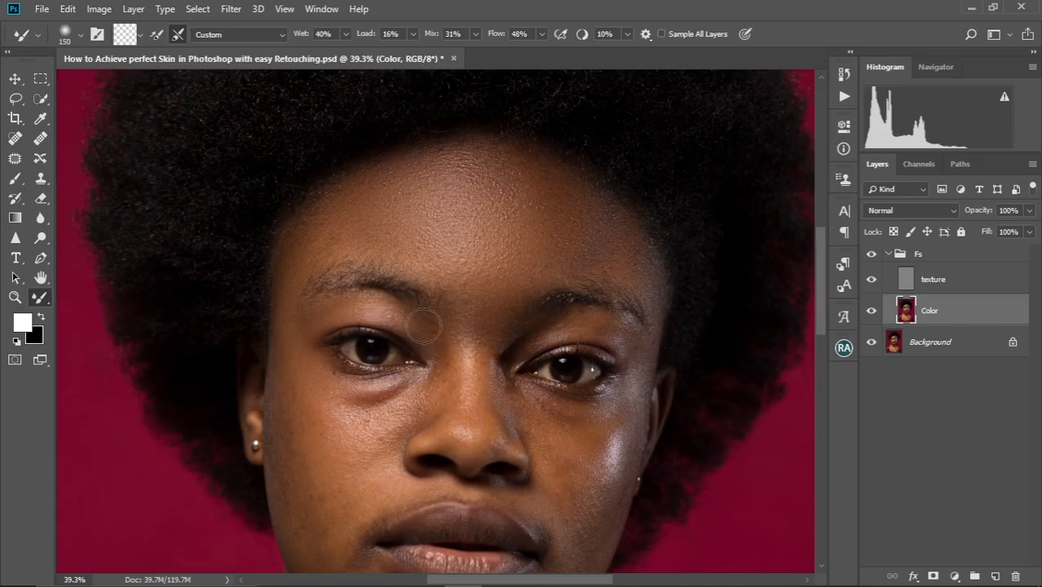
Step: Soften the shadow and bag under the left eye with the Mixer Brush at about 150 px
key(bracketleft)
key(bracketleft)
key(bracketleft)
key(bracketright)
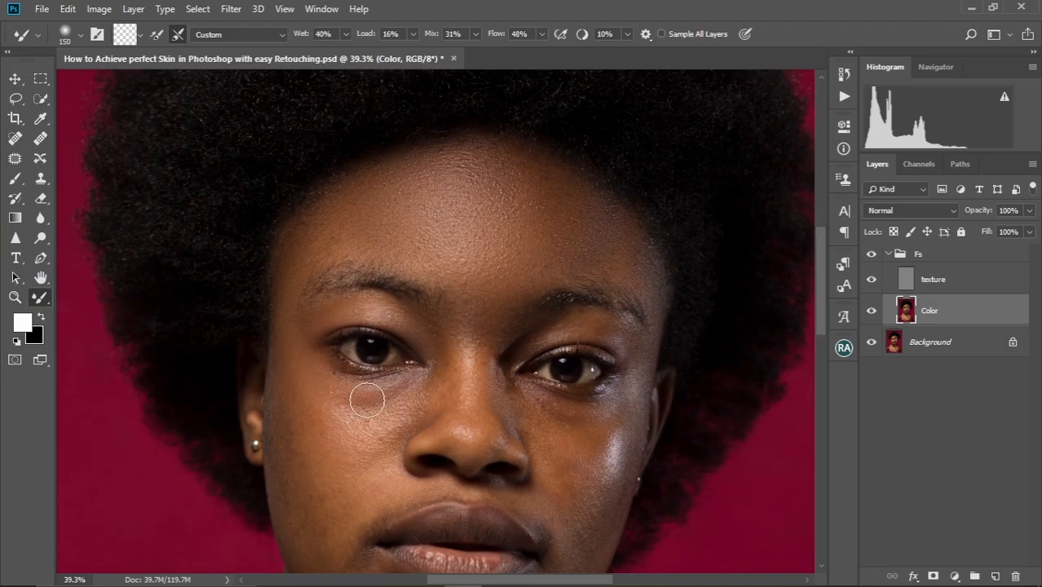
Step: Smooth the uneven skin beneath the left eye with Mixer Brush sizes of 200 and 150 px
key(bracketright)
key(bracketright)
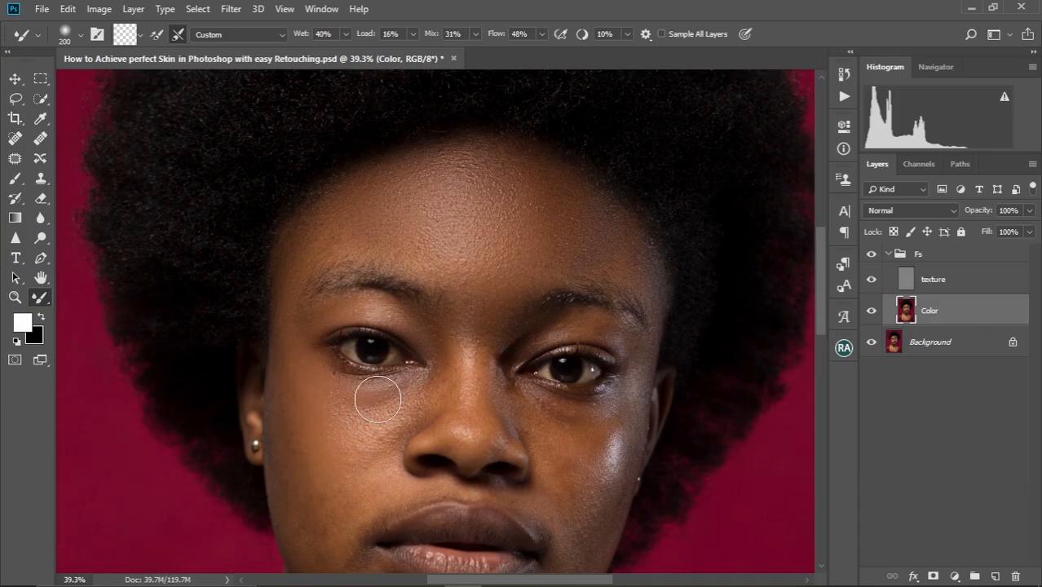
key(bracketleft)
key(bracketleft)
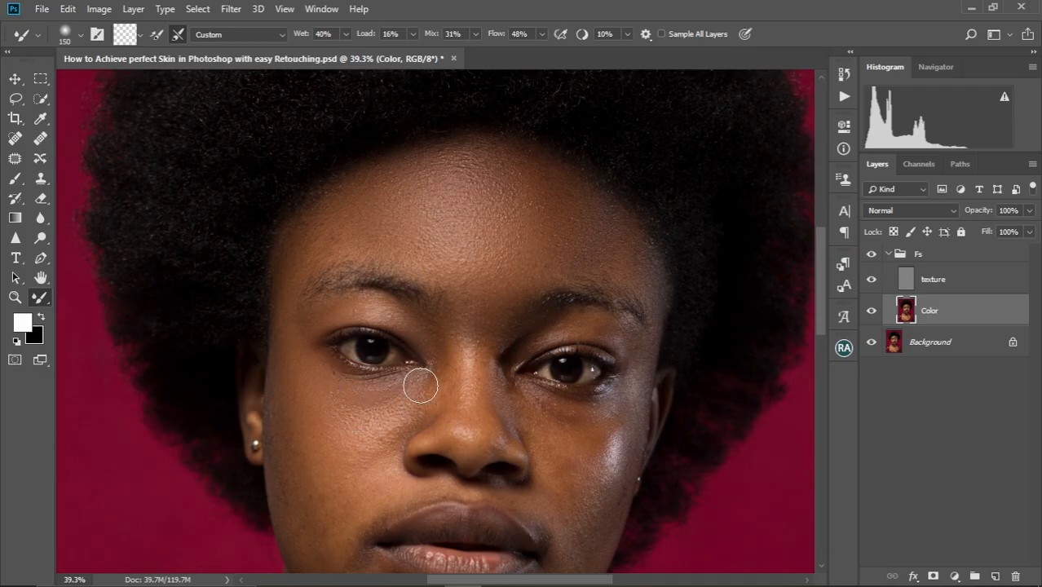
Step: Blend the skin between the left eye's inner corner and the nose bridge with the Mixer Brush at about 150 px
key(bracketleft)
key(bracketleft)
key(bracketleft)
key(bracketright)
key(bracketright)
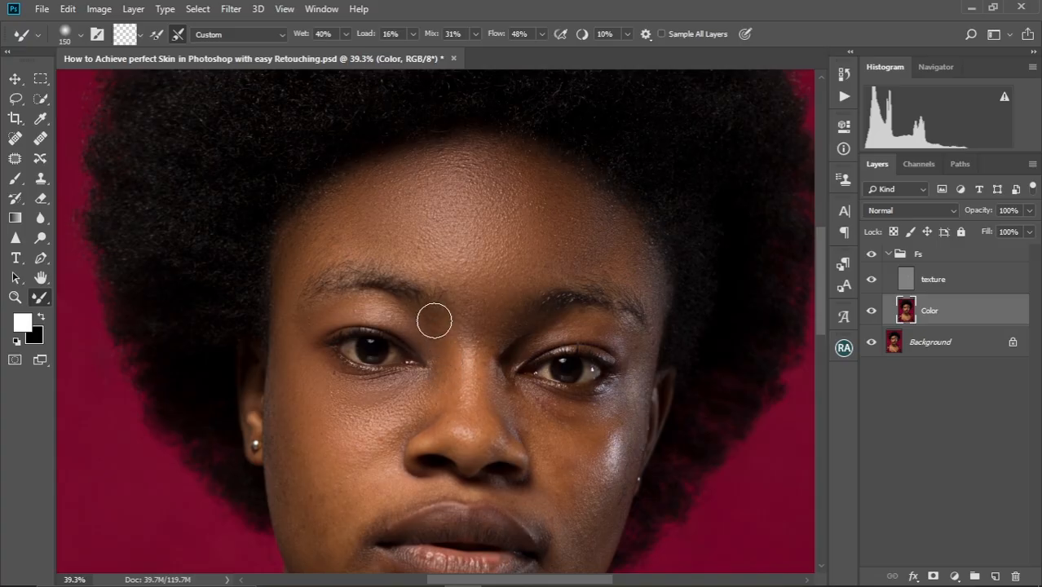
mouse_move(474, 324)
mouse_down()
mouse_move(482, 364)
mouse_move(489, 360)
mouse_up()
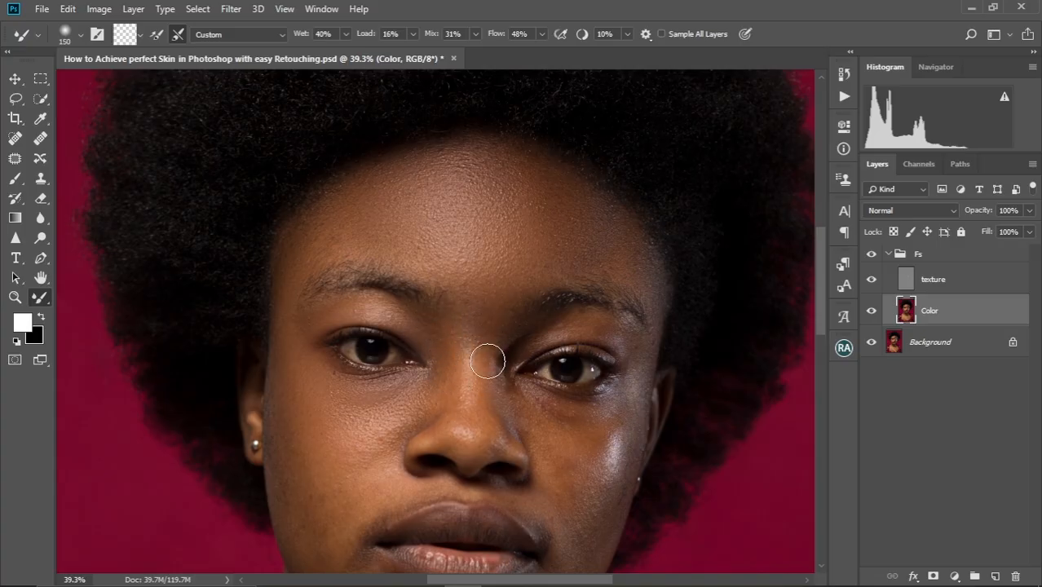
Step: Smooth the left cheek and jaw with the Mixer Brush, raising its size from 175 to 200 px
key(bracketleft)
key(bracketright)
key(bracketright)
key(bracketright)
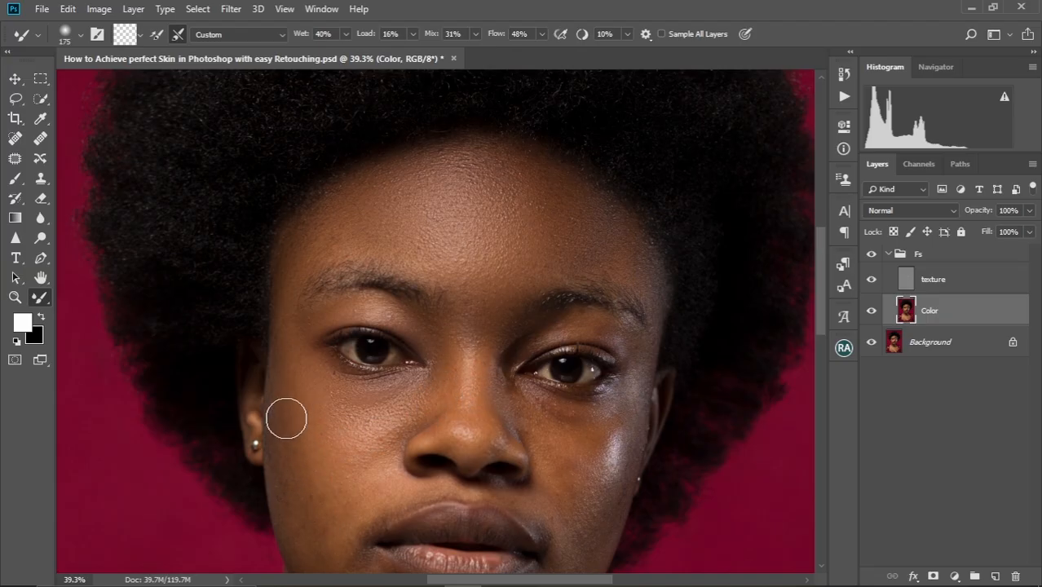
mouse_move(286, 418)
mouse_down()
mouse_move(291, 512)
mouse_move(335, 539)
mouse_move(316, 493)
mouse_move(369, 484)
mouse_up()
drag(388, 471, 394, 332)
key(bracketright)
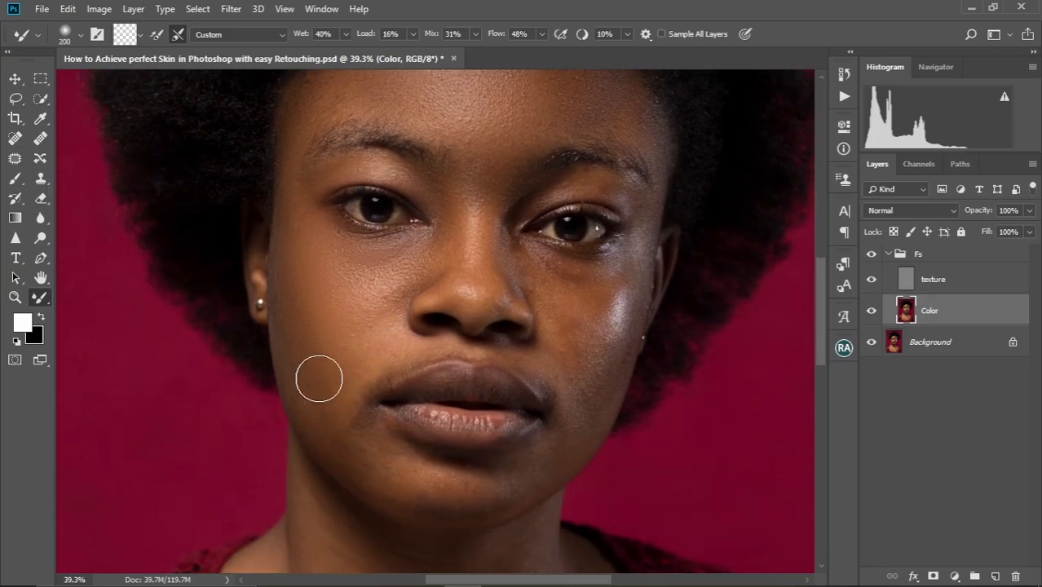
mouse_move(334, 434)
mouse_down()
mouse_move(351, 456)
mouse_move(301, 395)
mouse_move(330, 443)
mouse_move(351, 459)
mouse_move(302, 398)
mouse_move(378, 488)
mouse_move(314, 414)
mouse_move(386, 480)
mouse_move(400, 479)
mouse_move(359, 455)
mouse_move(379, 464)
mouse_move(356, 416)
mouse_up()
Step: Blend the skin around the left corner of the mouth, starting with a 100 px Mixer Brush
key(bracketleft)
key(bracketleft)
key(bracketleft)
key(bracketleft)
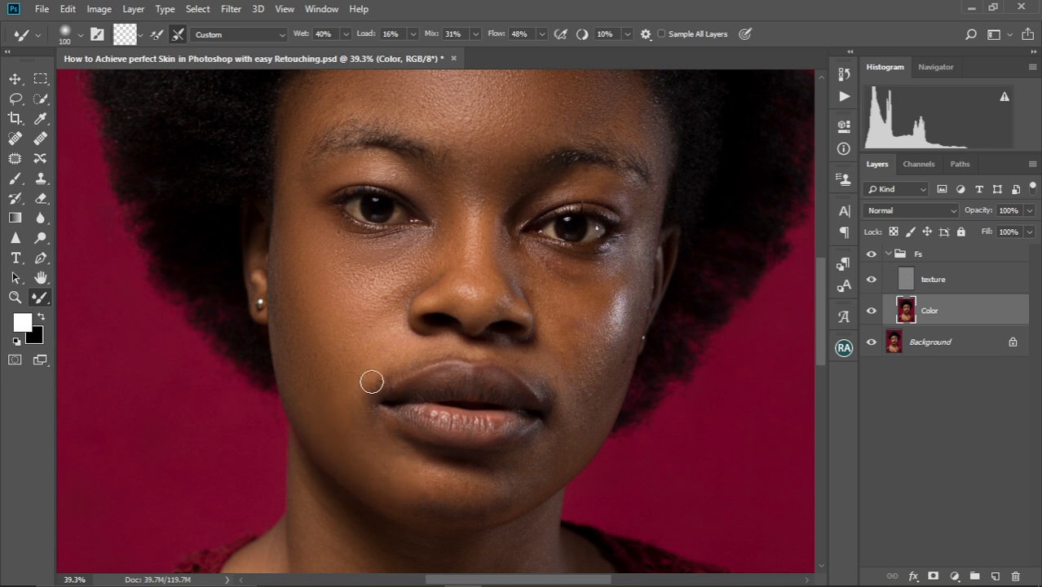
key(bracketright)
key(bracketright)
key(bracketright)
key(bracketright)
key(bracketleft)
key(bracketleft)
Step: Blend the skin beside the left eye's outer corner and at its inner corner, using the Mixer Brush at up to 150 px
key(bracketright)
key(bracketright)
key(bracketleft)
key(bracketleft)
mouse_move(323, 236)
mouse_down()
mouse_move(317, 209)
mouse_move(327, 219)
mouse_up()
key(bracketright)
key(bracketright)
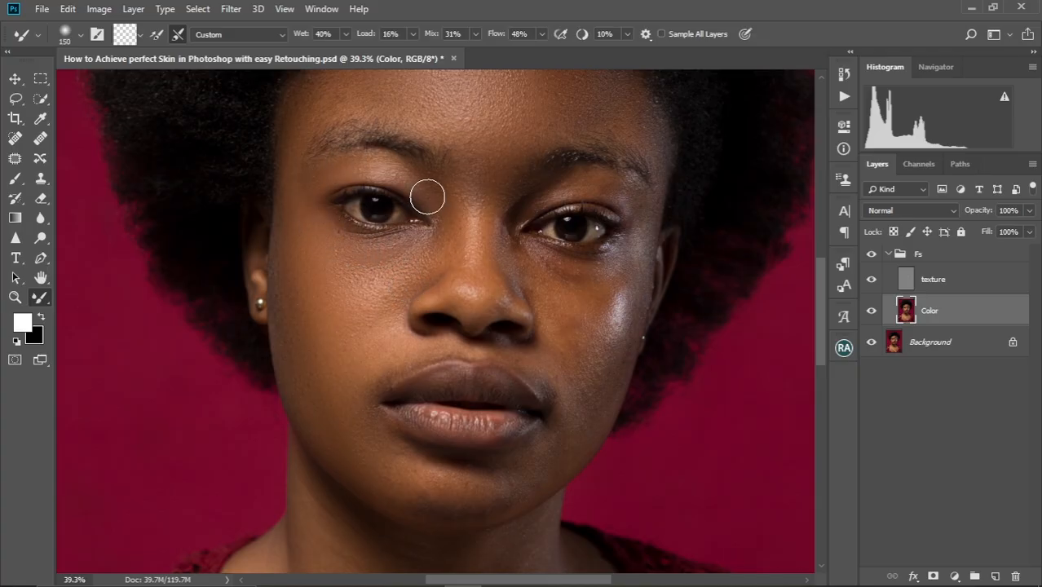
Step: Even out the right upper eyelid with a 100 px Mixer Brush and the right cheek and lower face at 150 px
key(bracketleft)
key(bracketleft)
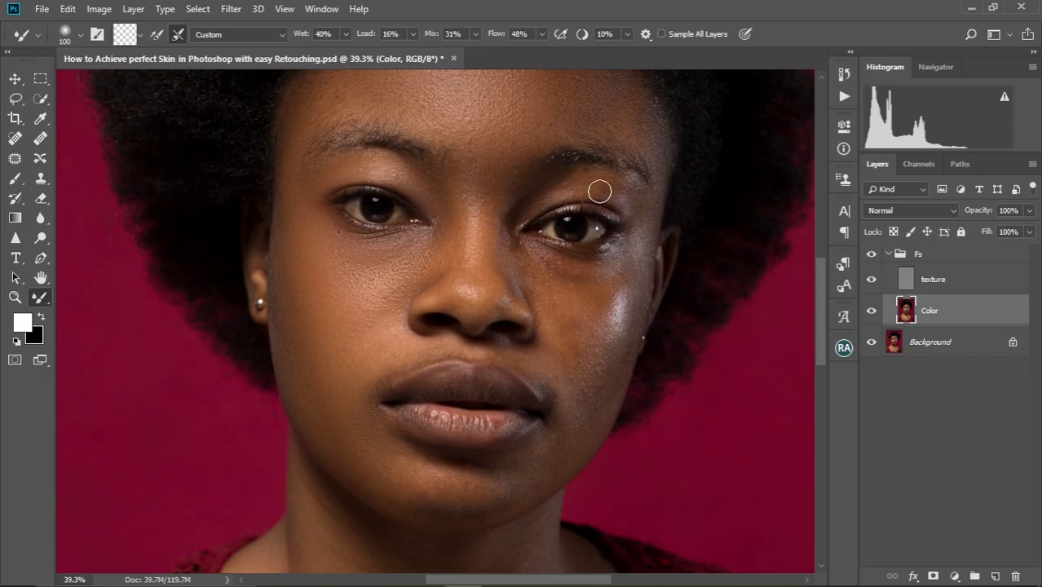
key(bracketright)
key(bracketright)
key(bracketright)
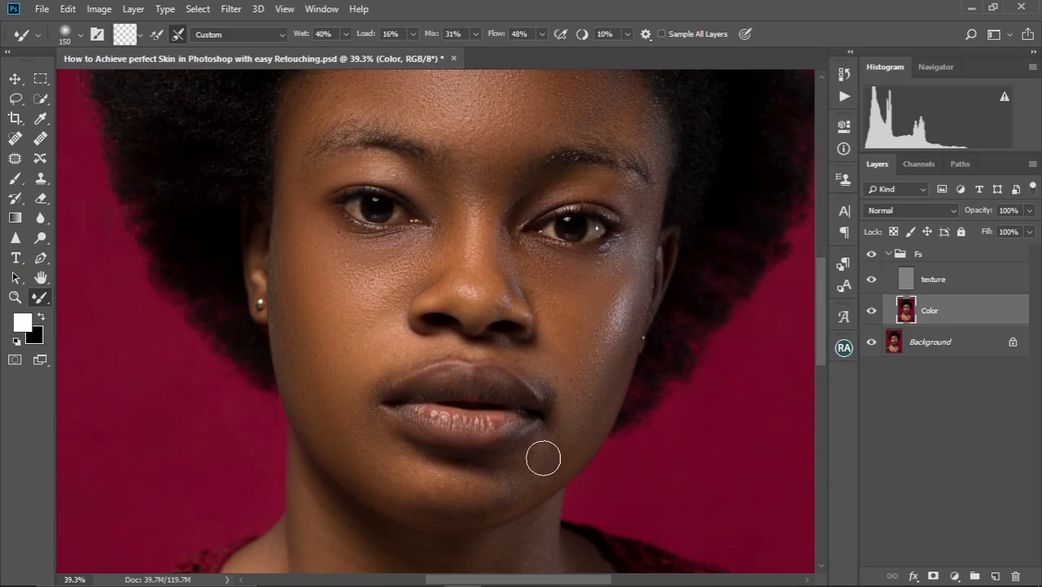
Step: Blend the skin above the lips and beside the nostrils, reducing the Mixer Brush from 150 to 70 px
scroll(426, 377, down, 3)
key(bracketleft)
key(bracketleft)
key(bracketleft)
key(bracketleft)
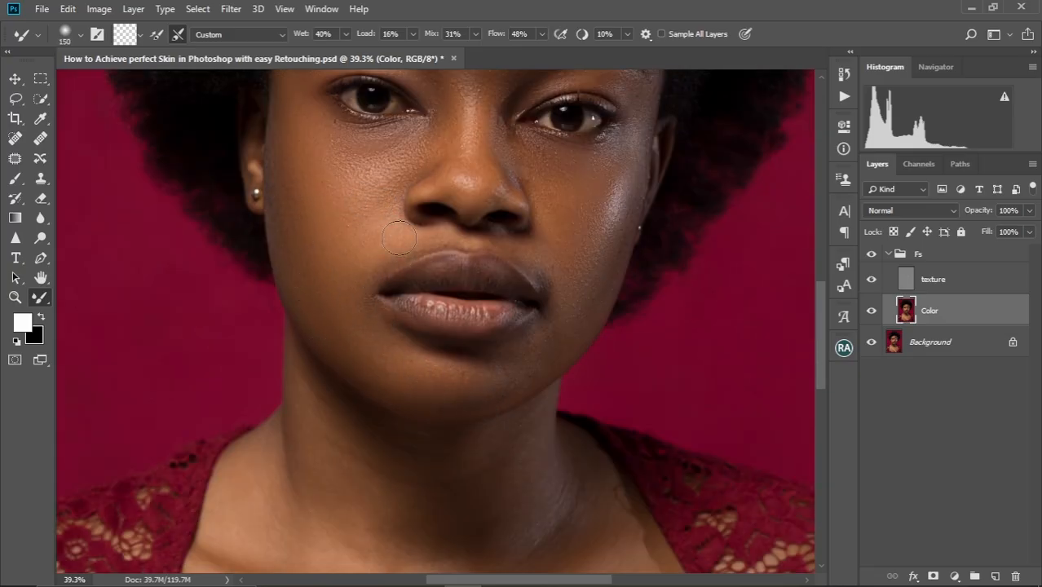
key(bracketleft)
key(bracketleft)
key(bracketleft)
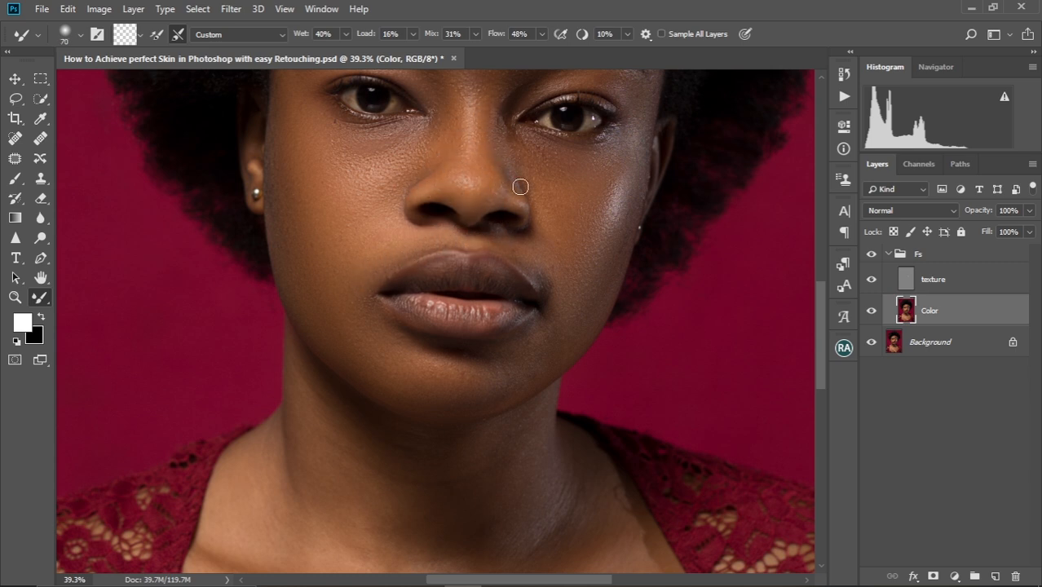
Step: Soften the skin at the right eye's outer lid and the right side of the face with Mixer Brush sizes of 100 to 175 px
key(bracketright)
key(bracketright)
key(bracketright)
scroll(612, 147, up, 2)
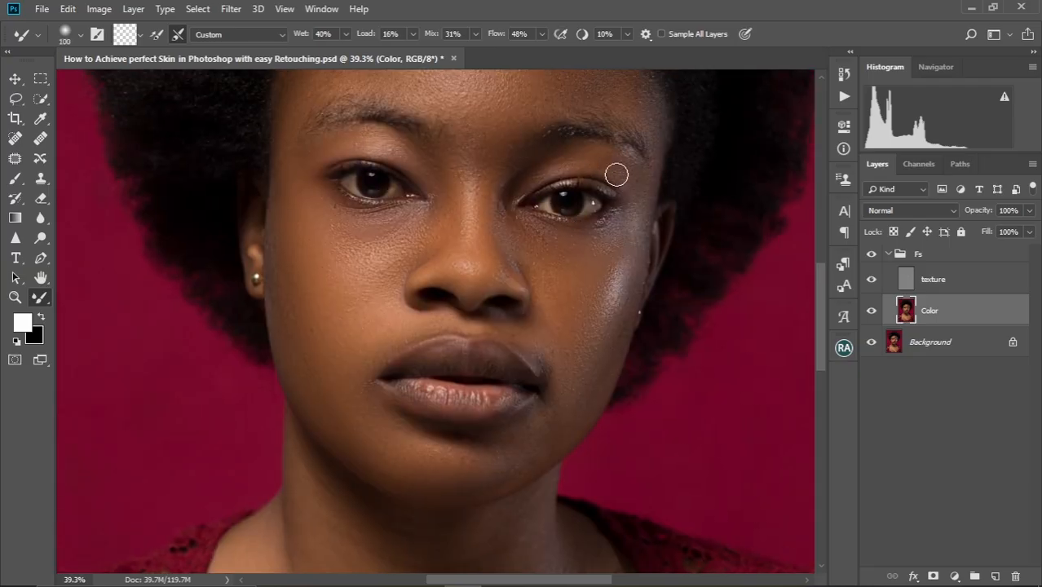
key(bracketright)
key(bracketright)
key(bracketright)
Step: Examine the retouched face, neck and chest at different magnifications for remaining uneven tones
scroll(533, 438, down, 1)
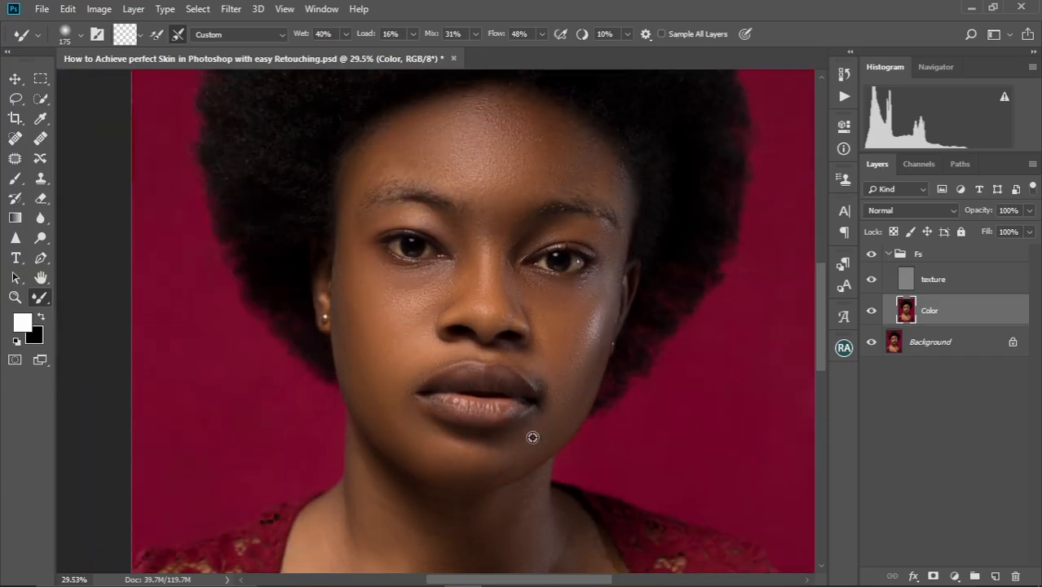
scroll(533, 438, down, 1)
scroll(532, 438, up, 2)
scroll(531, 438, down, 2)
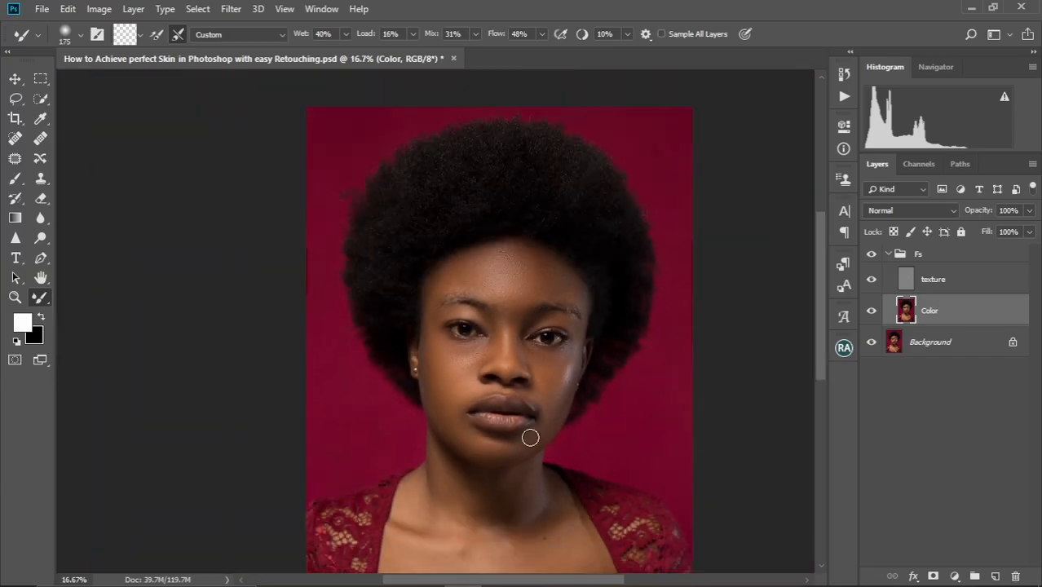
scroll(505, 343, down, 4)
scroll(493, 375, up, 2)
scroll(493, 375, down, 1)
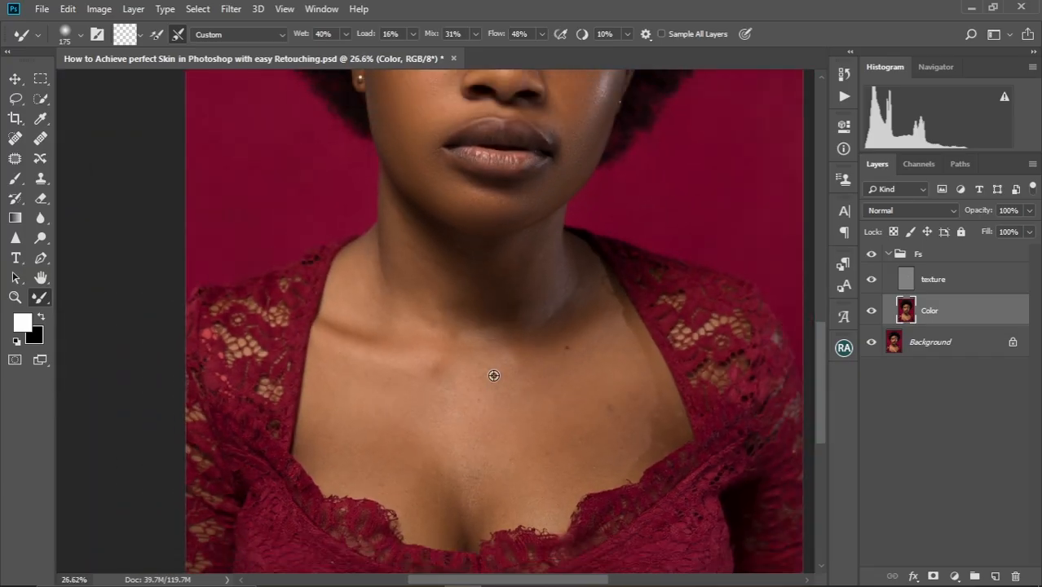
scroll(492, 376, down, 4)
drag(500, 281, 507, 425)
scroll(485, 390, up, 3)
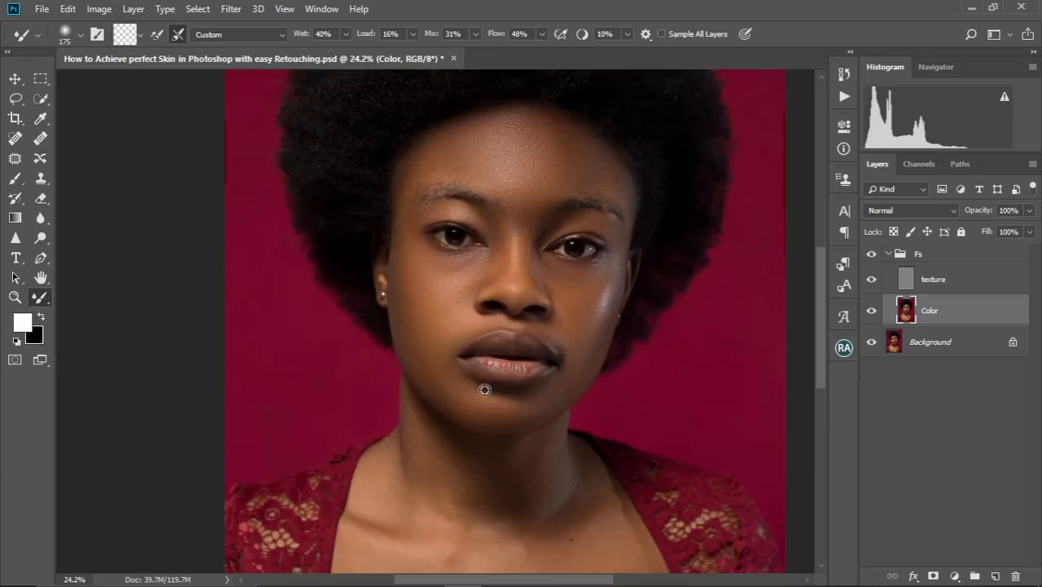
scroll(484, 389, up, 2)
scroll(485, 390, down, 2)
drag(492, 323, 458, 367)
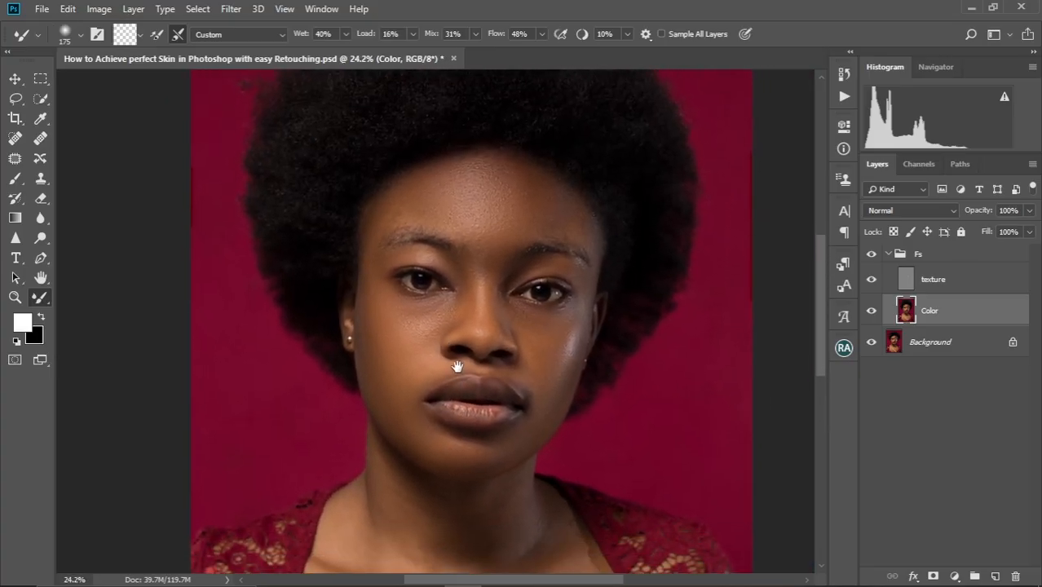
scroll(459, 366, down, 1)
scroll(459, 366, up, 2)
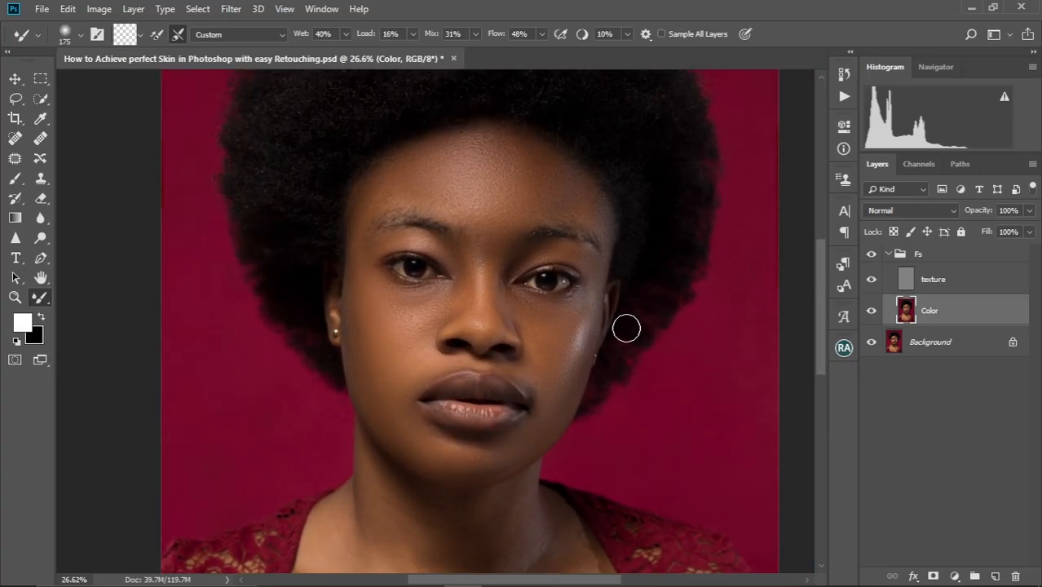
Step: Compare the portrait before and after retouching by hiding and showing the Fs group twice
drag(587, 291, 594, 328)
click(871, 255)
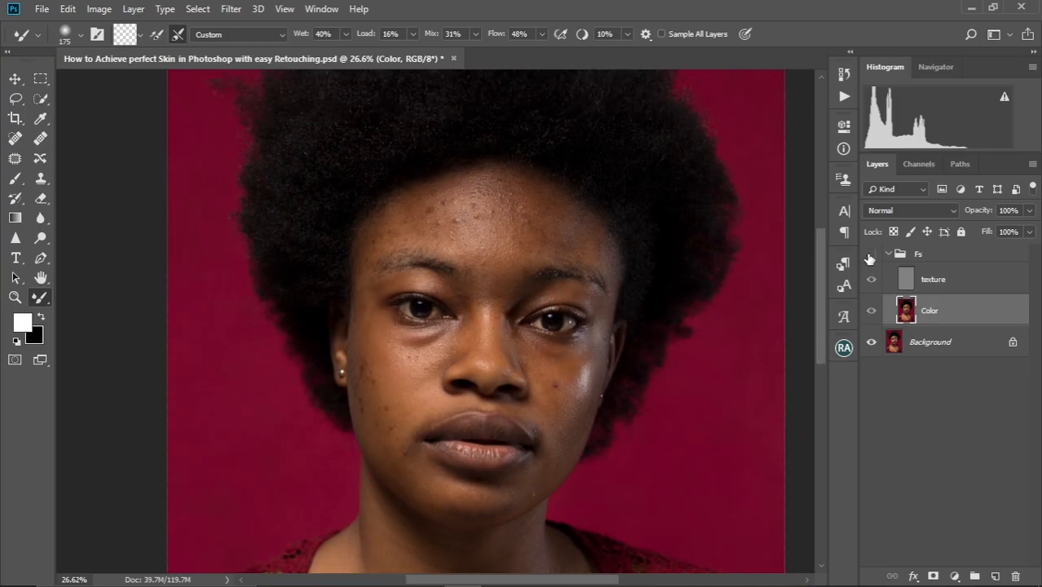
click(871, 254)
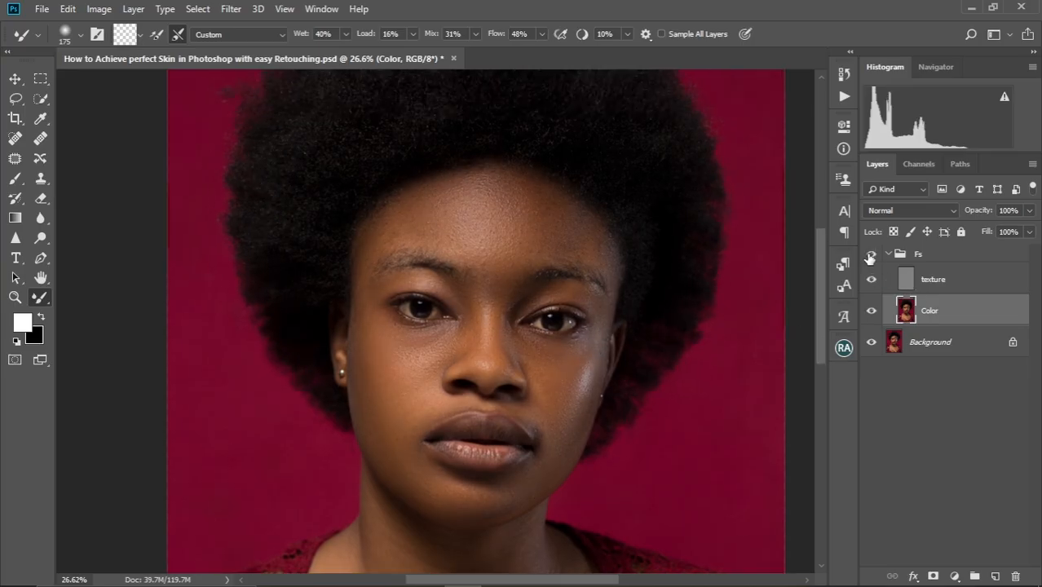
click(870, 254)
click(871, 255)
Step: Smooth the uneven tones on the neck below the chin with the Mixer Brush at 300 px
scroll(493, 334, up, 3)
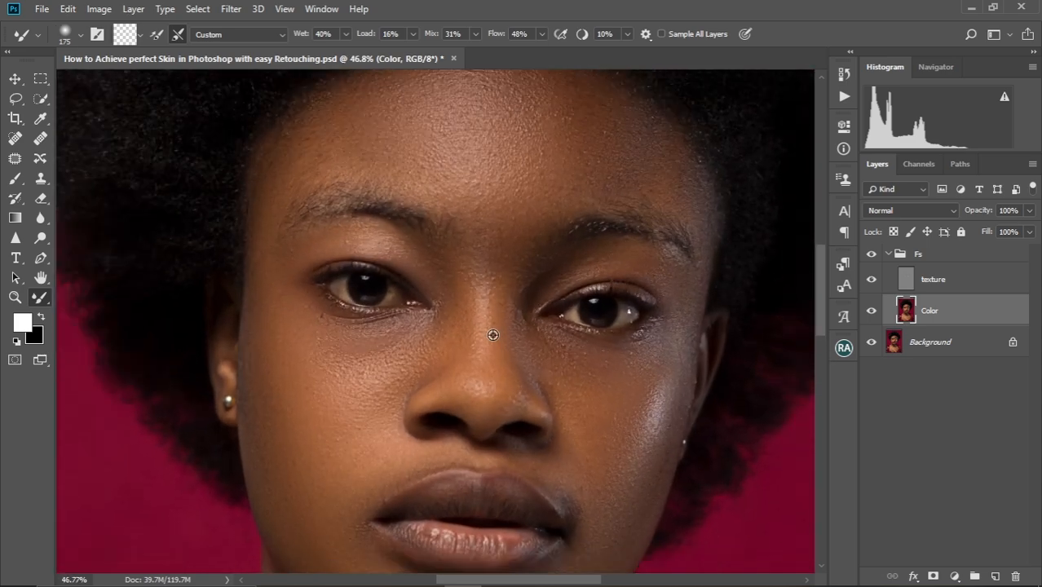
scroll(493, 335, down, 1)
mouse_move(500, 461)
mouse_down()
mouse_move(506, 311)
mouse_move(512, 342)
mouse_move(538, 186)
mouse_up()
drag(538, 271, 540, 212)
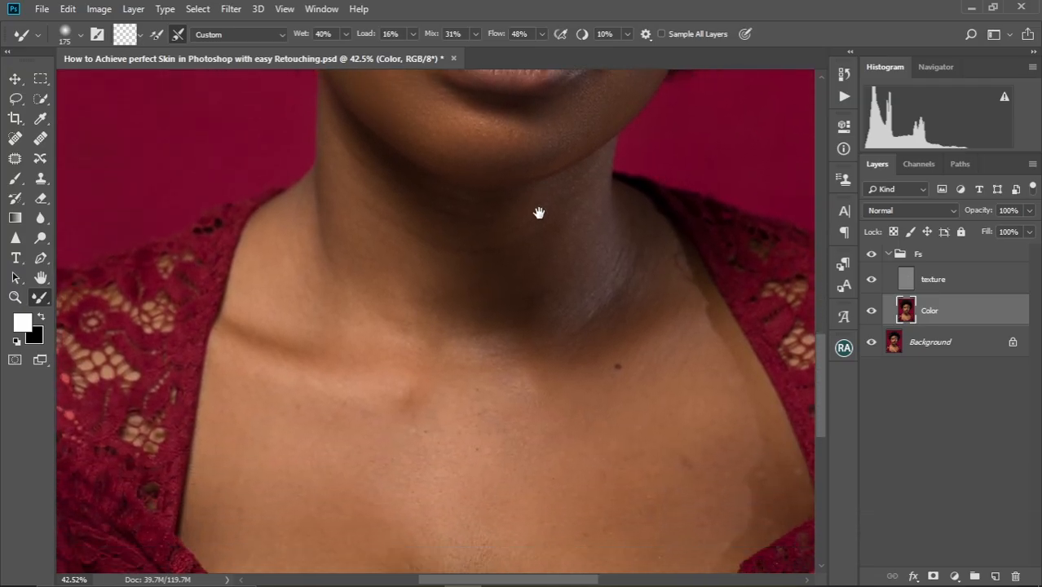
key(bracketright)
key(bracketright)
key(bracketright)
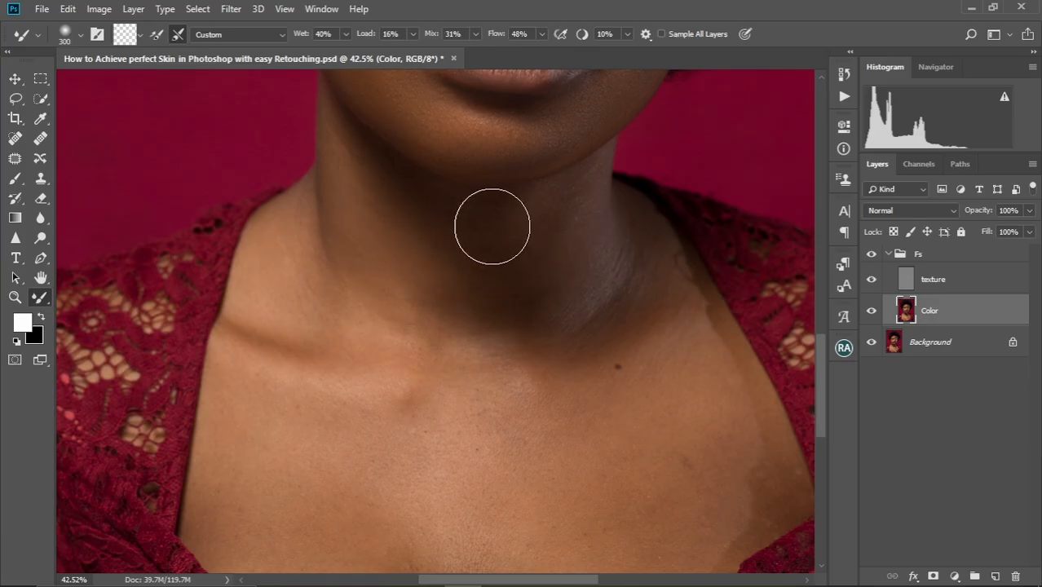
Step: Blend the edges of the neck shadow with Mixer Brush sizes of 125 and 175 px
key(bracketleft)
key(bracketleft)
key(bracketleft)
key(bracketleft)
key(bracketleft)
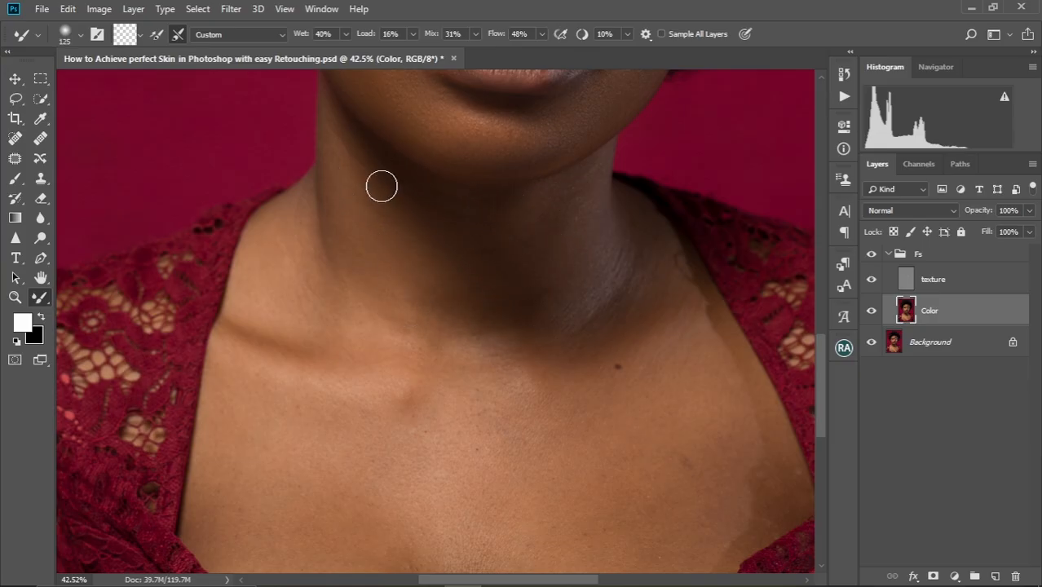
key(bracketright)
key(bracketright)
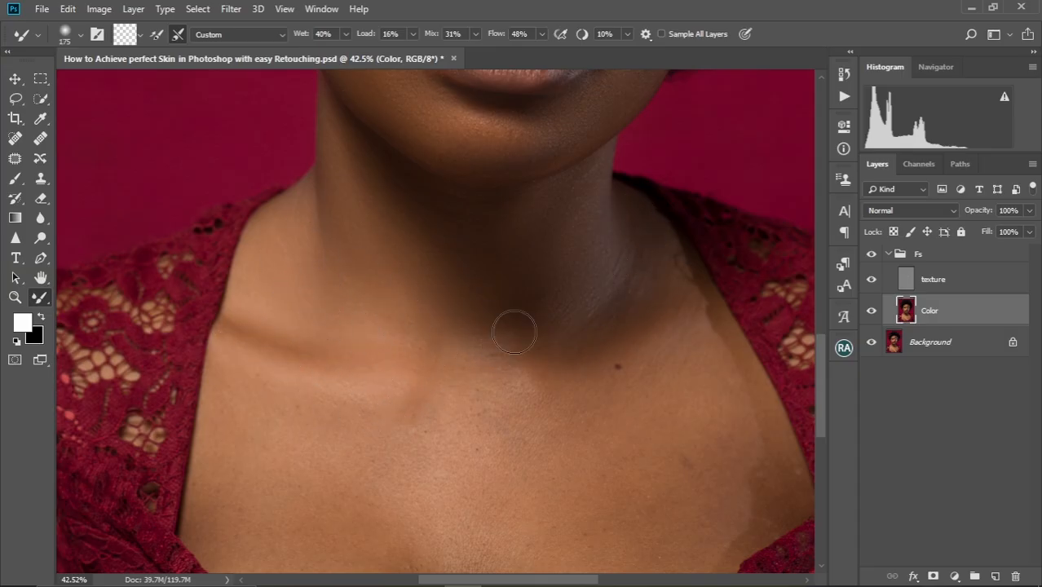
Step: Even out the broad skin areas on both sides of the chest with large Mixer Brush sizes of up to 400 px
key(bracketright)
key(bracketright)
scroll(640, 349, down, 3)
key(bracketright)
key(bracketright)
key(bracketright)
key(bracketright)
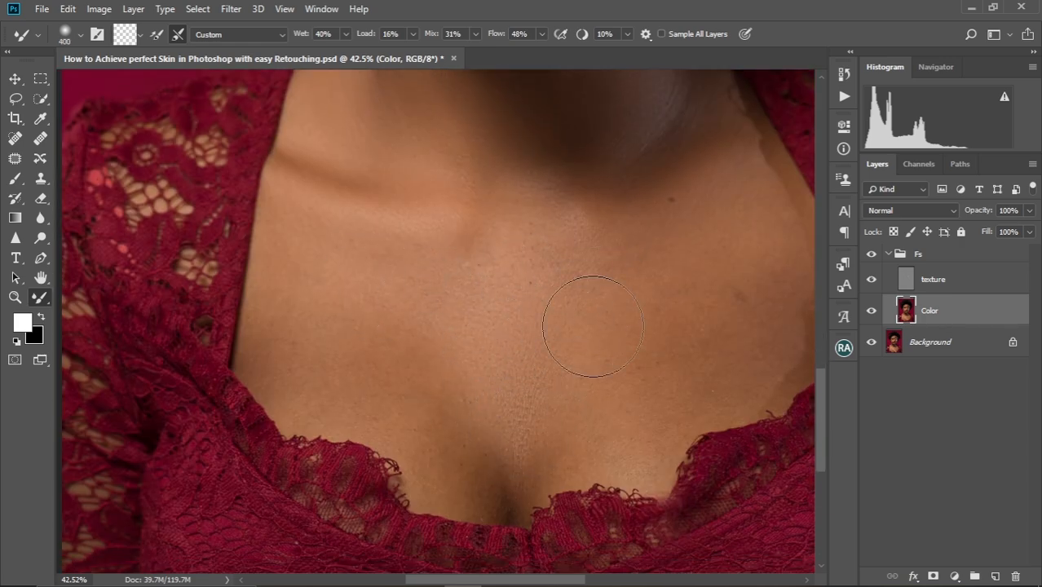
mouse_move(299, 337)
mouse_down()
mouse_move(382, 392)
mouse_move(402, 374)
mouse_move(469, 488)
mouse_up()
mouse_move(308, 269)
mouse_down()
mouse_move(329, 278)
mouse_move(267, 372)
mouse_move(284, 376)
mouse_up()
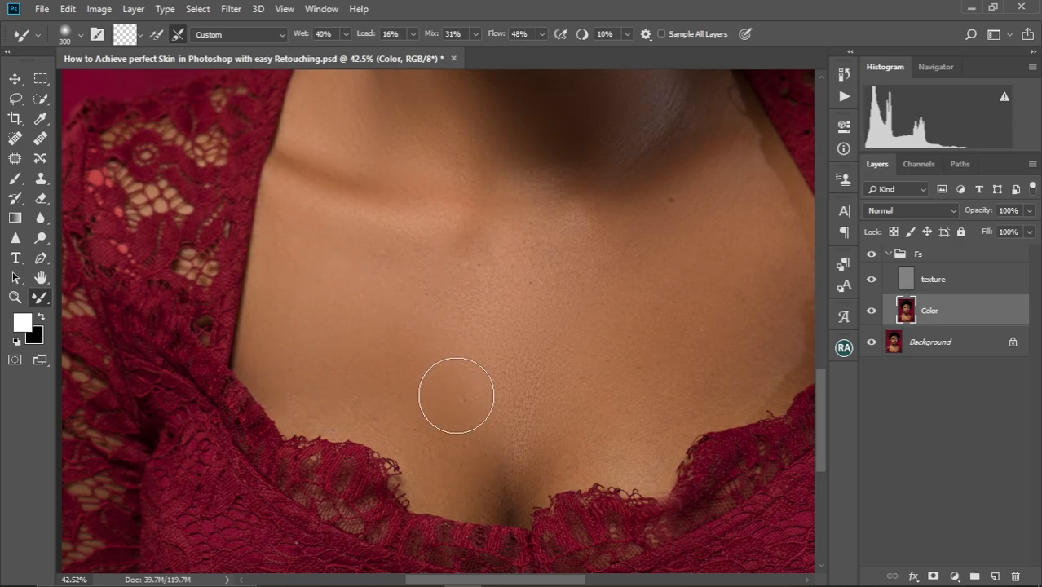
Step: Blend the center of the chest from the cleavage up to the neck base, varying the Mixer Brush from 150 px upward and ending at 200 px
key(bracketleft)
key(bracketleft)
key(bracketleft)
key(bracketleft)
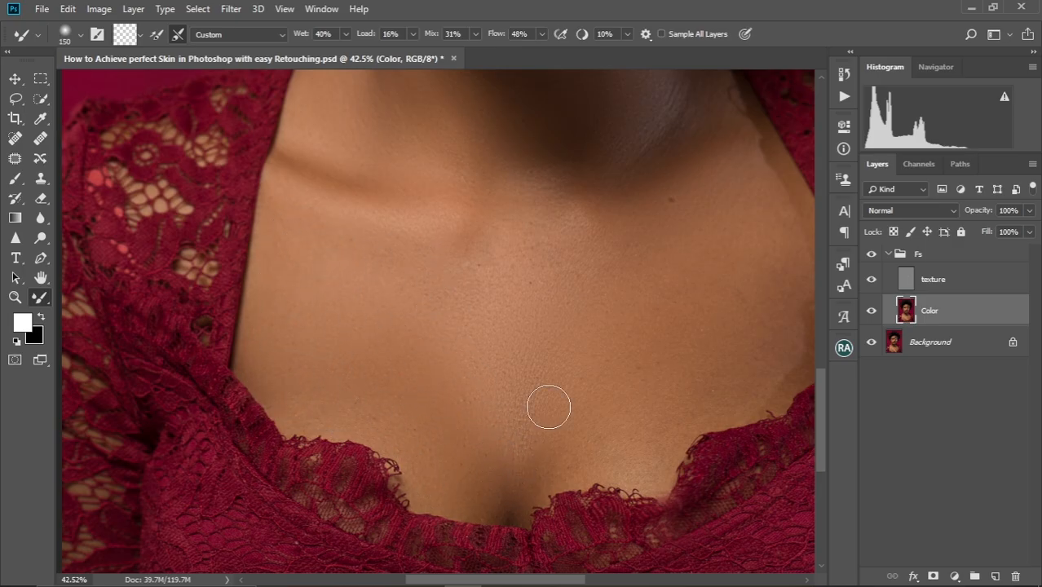
key(bracketright)
key(bracketright)
key(bracketright)
key(bracketright)
key(bracketleft)
key(bracketleft)
key(bracketleft)
key(bracketleft)
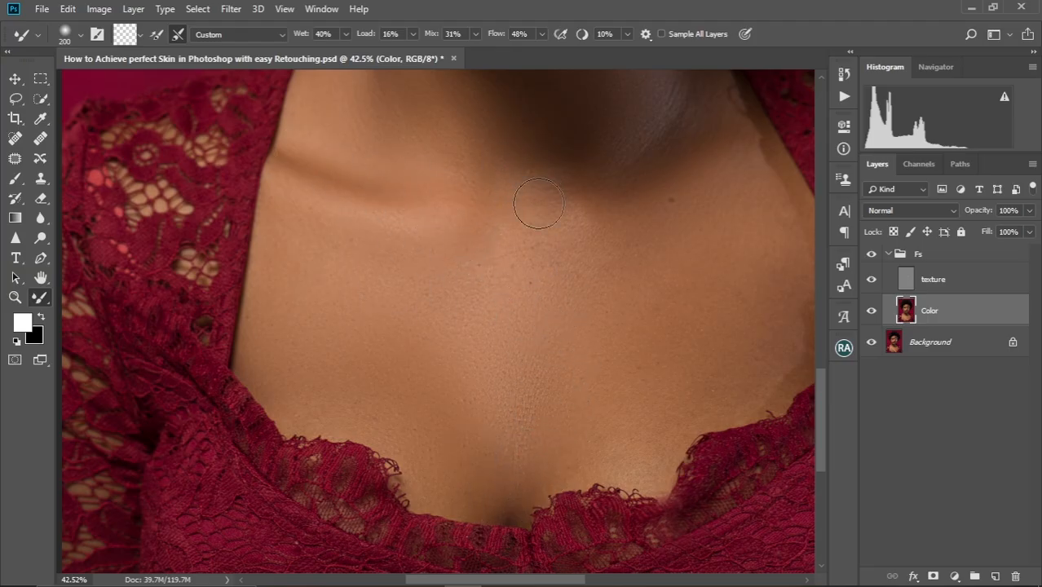
Step: Smooth the chin and the skin below the lower lip, reducing the Mixer Brush from 200 to 125 px
key(ctrl+0)
scroll(467, 295, up, 3)
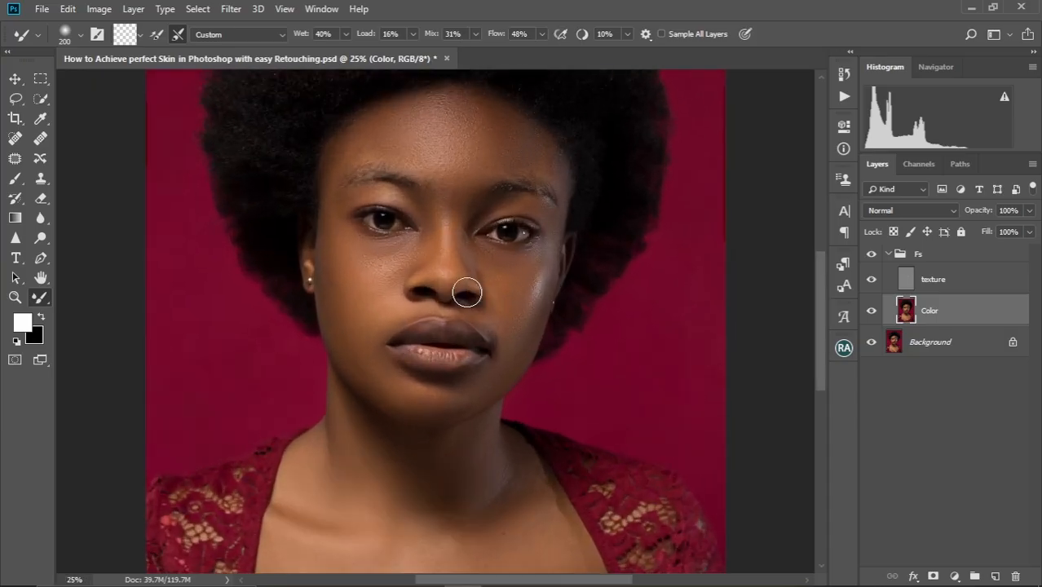
mouse_move(447, 412)
mouse_down()
mouse_move(458, 326)
mouse_move(440, 345)
mouse_move(439, 426)
mouse_up()
scroll(439, 426, up, 4)
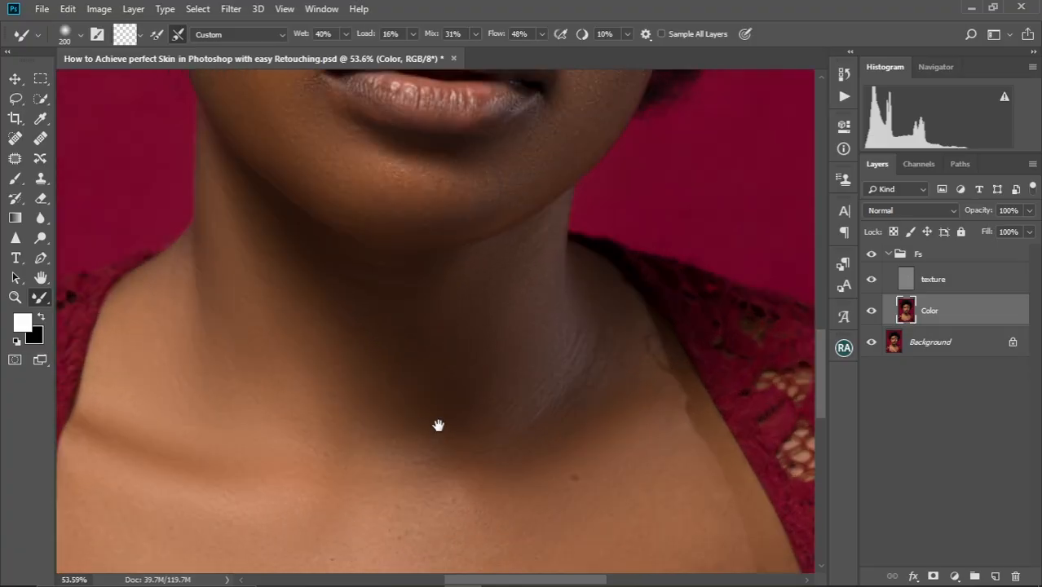
drag(439, 330, 454, 453)
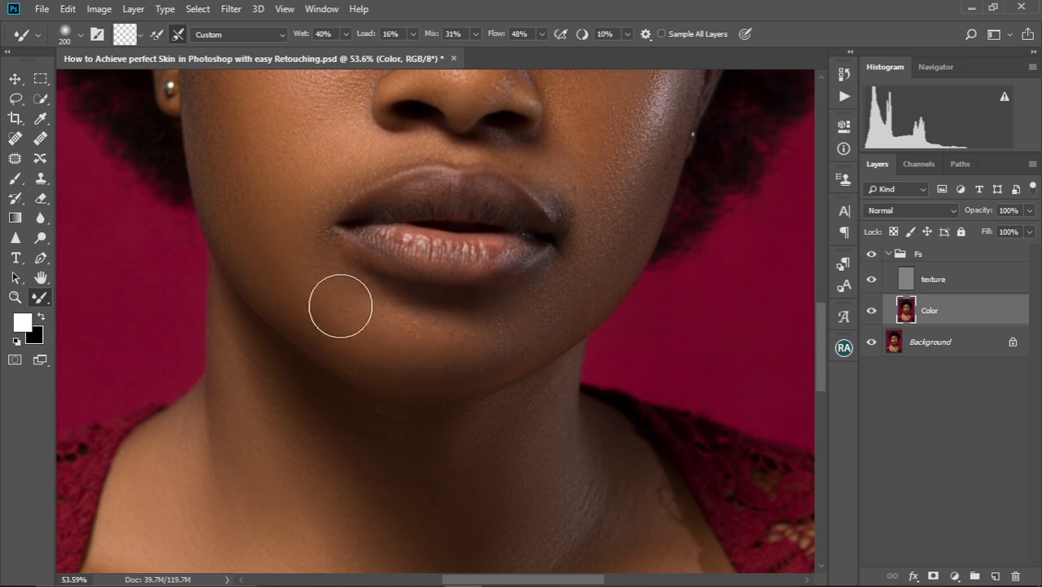
scroll(481, 359, up, 2)
key(bracketleft)
key(bracketleft)
key(bracketleft)
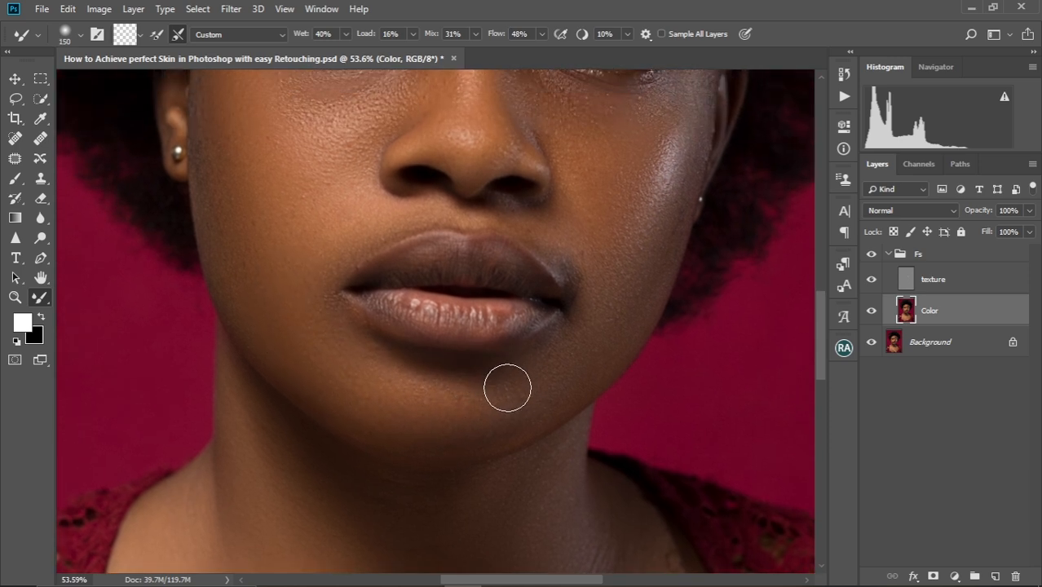
scroll(493, 384, down, 3)
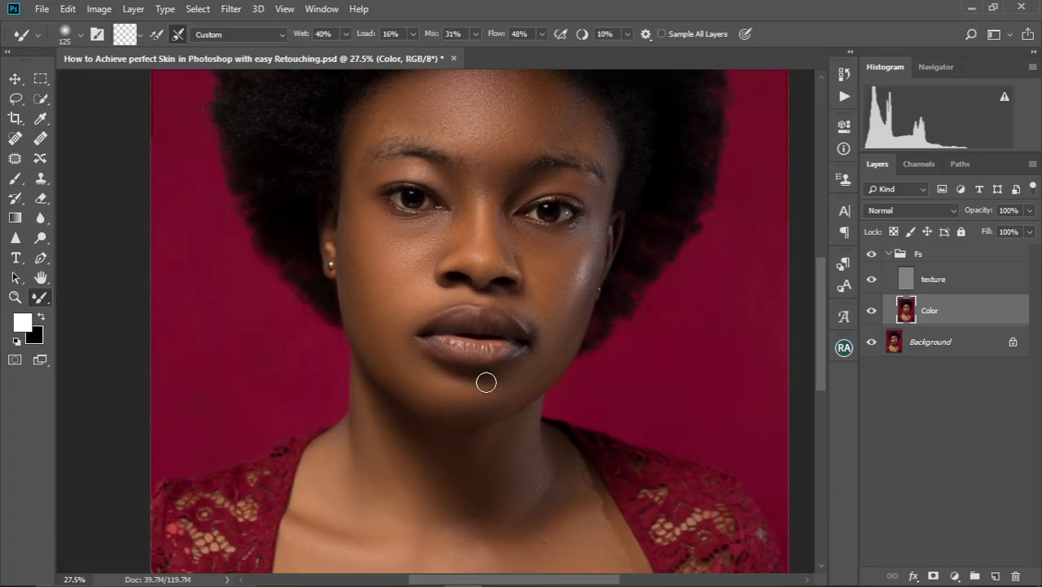
Step: Blend the greyish patch at the subject's left mouth corner with the Mixer Brush at 40 px
key(bracketright)
scroll(516, 349, up, 4)
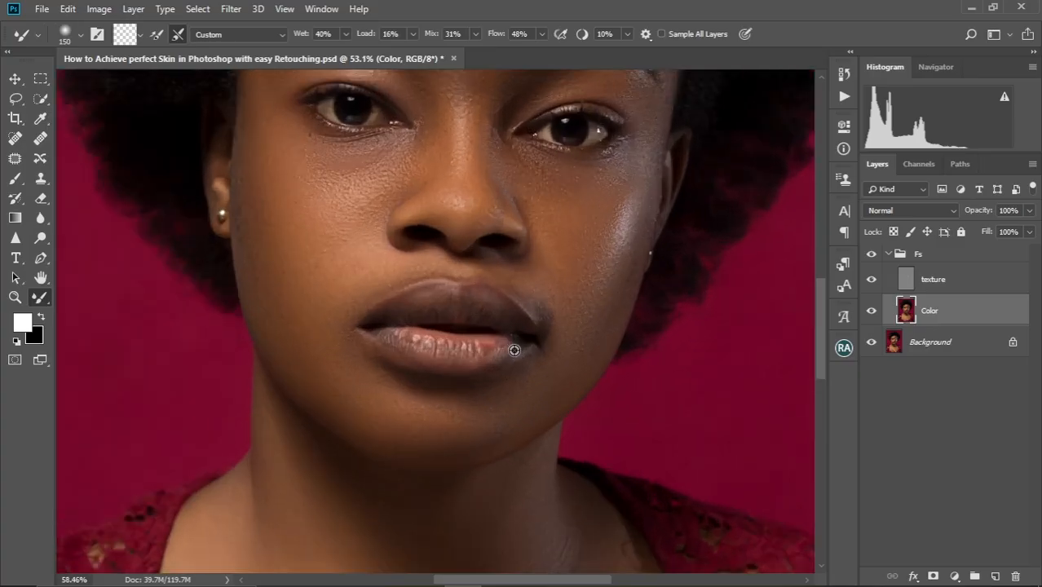
key(bracketleft)
key(bracketleft)
key(bracketleft)
key(bracketleft)
key(bracketleft)
key(bracketleft)
drag(560, 286, 521, 278)
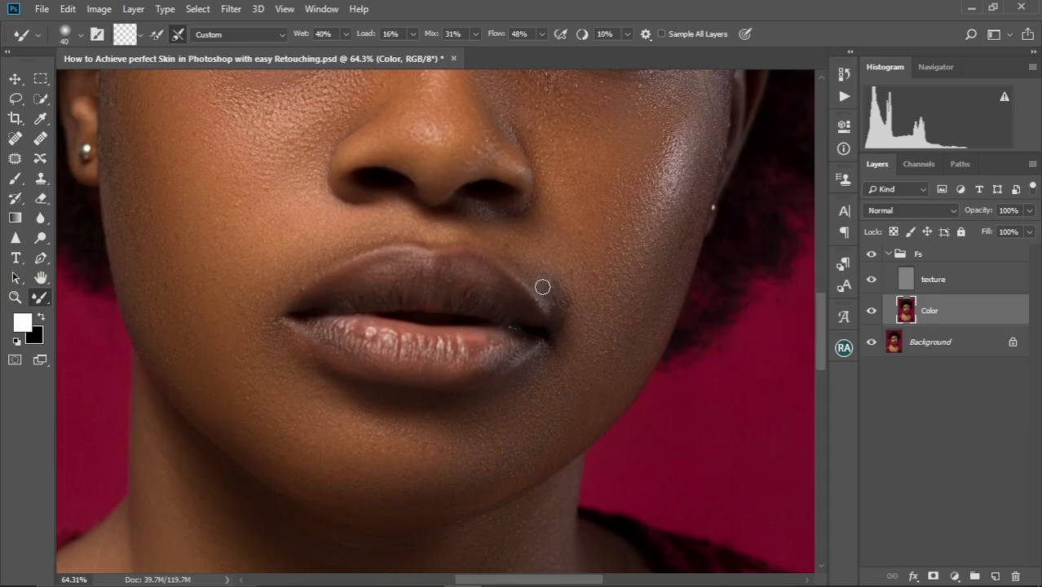
drag(554, 305, 556, 314)
Step: Smooth the tones of the upper lip across to the opposite mouth corner, varying the Mixer Brush between 40 and 90 px
key(bracketright)
key(bracketright)
key(bracketright)
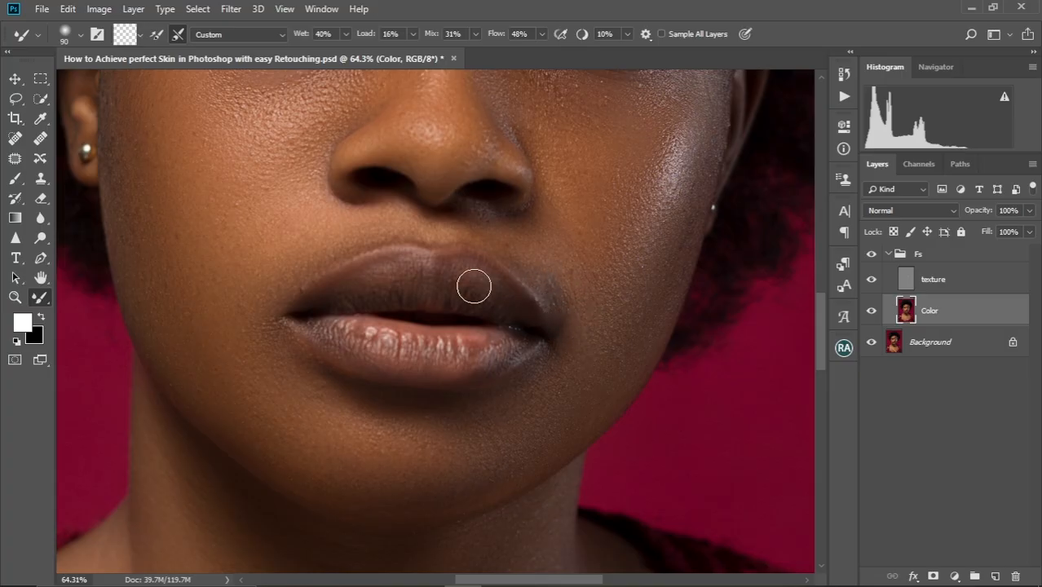
key(bracketleft)
key(bracketleft)
key(bracketleft)
key(bracketright)
key(bracketright)
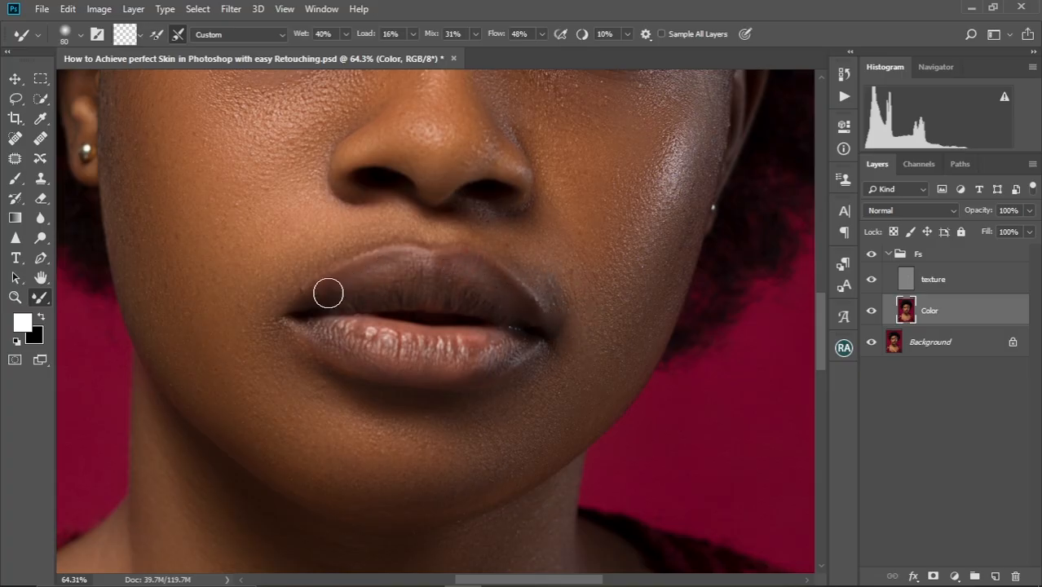
key(bracketleft)
key(bracketleft)
key(bracketleft)
key(bracketleft)
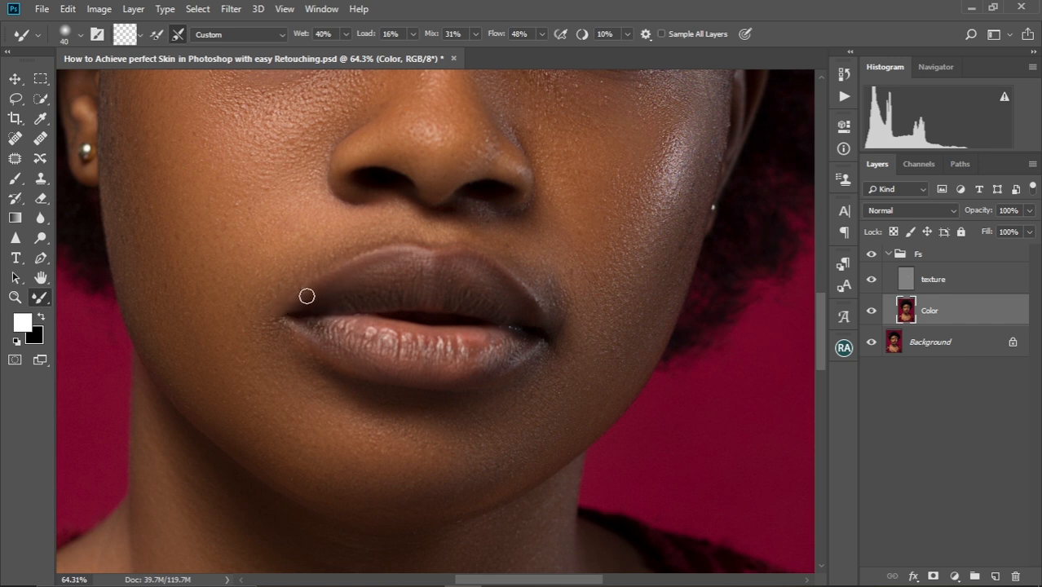
Step: Soften the skin above and beside the subject's left mouth corner with larger Mixer Brush sizes, finishing at 70 px
key(bracketright)
key(bracketright)
key(bracketright)
key(bracketright)
key(bracketright)
key(bracketright)
key(bracketright)
key(bracketright)
key(bracketright)
drag(529, 261, 493, 308)
key(bracketleft)
key(bracketleft)
key(bracketleft)
key(bracketleft)
key(bracketleft)
key(bracketleft)
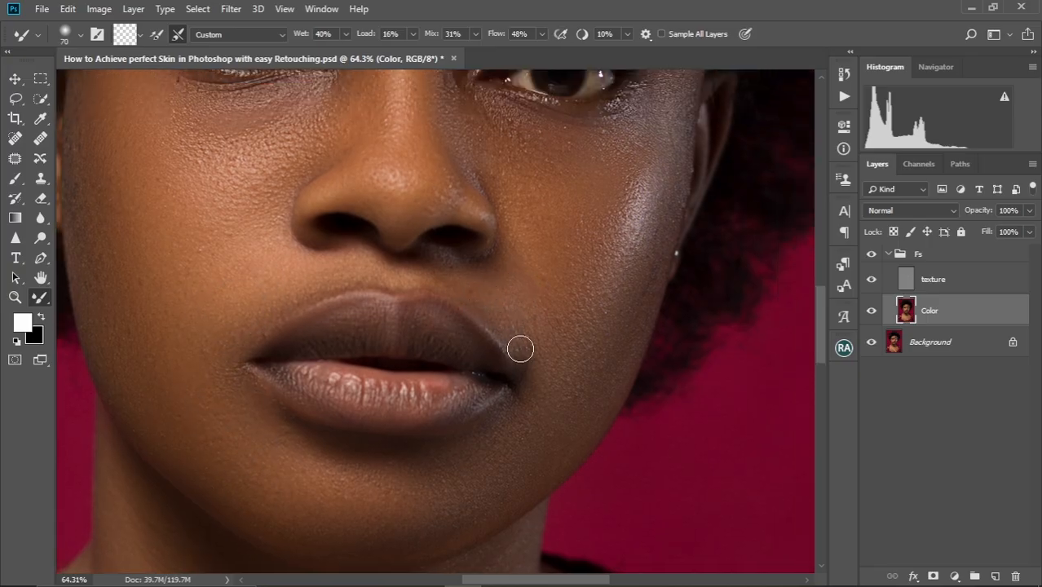
Step: Compare the retouched face with the original by hiding and showing the Fs group twice
key(ctrl+minus)
key(ctrl+minus)
key(ctrl+minus)
key(ctrl+minus)
key(ctrl+minus)
key(ctrl+plus)
key(ctrl+plus)
key(ctrl+plus)
key(ctrl+plus)
key(ctrl+minus)
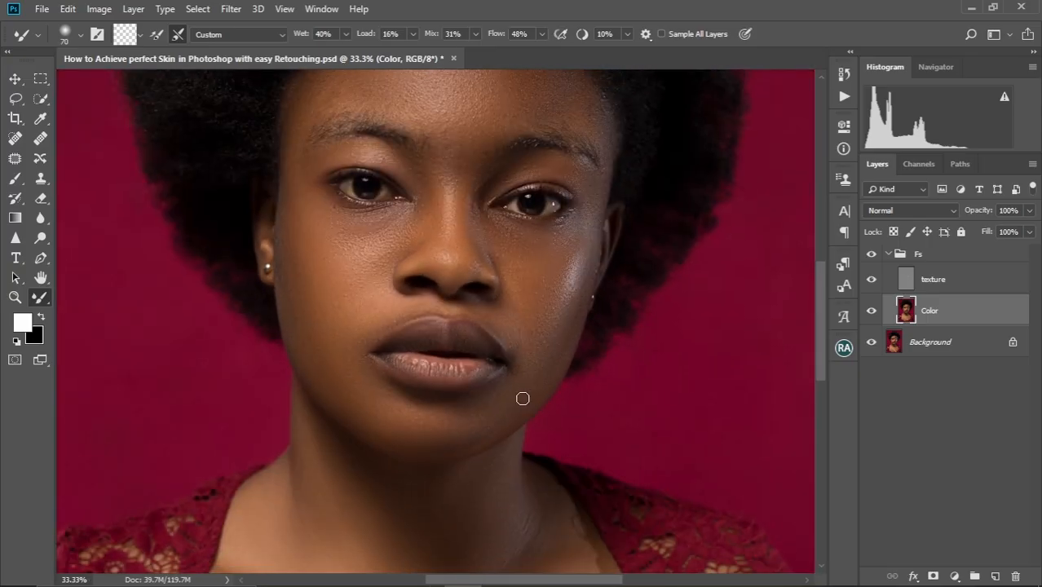
mouse_move(496, 308)
mouse_down()
mouse_move(496, 397)
mouse_move(494, 365)
mouse_move(492, 385)
mouse_up()
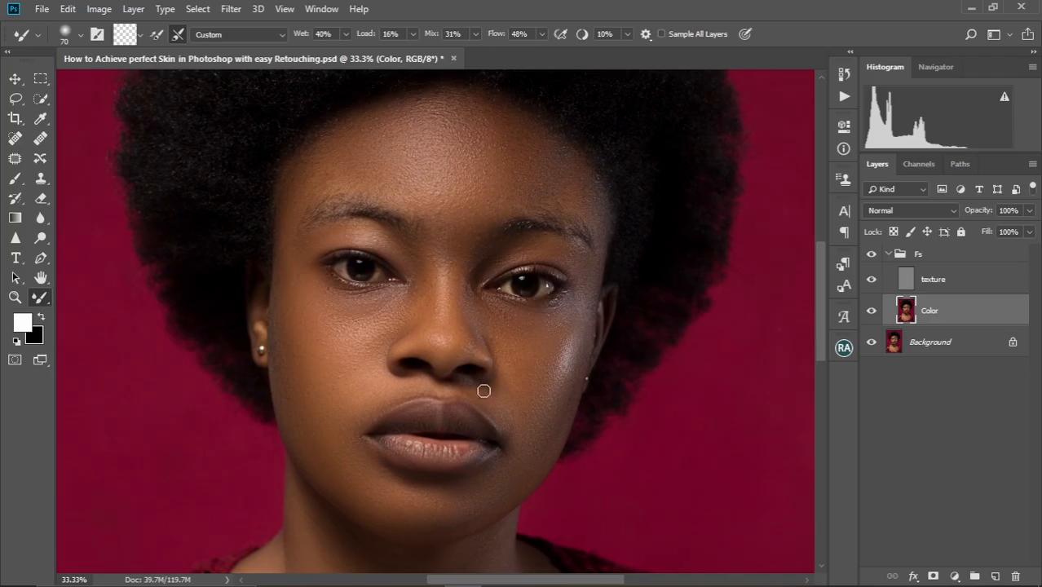
scroll(484, 392, up, 2)
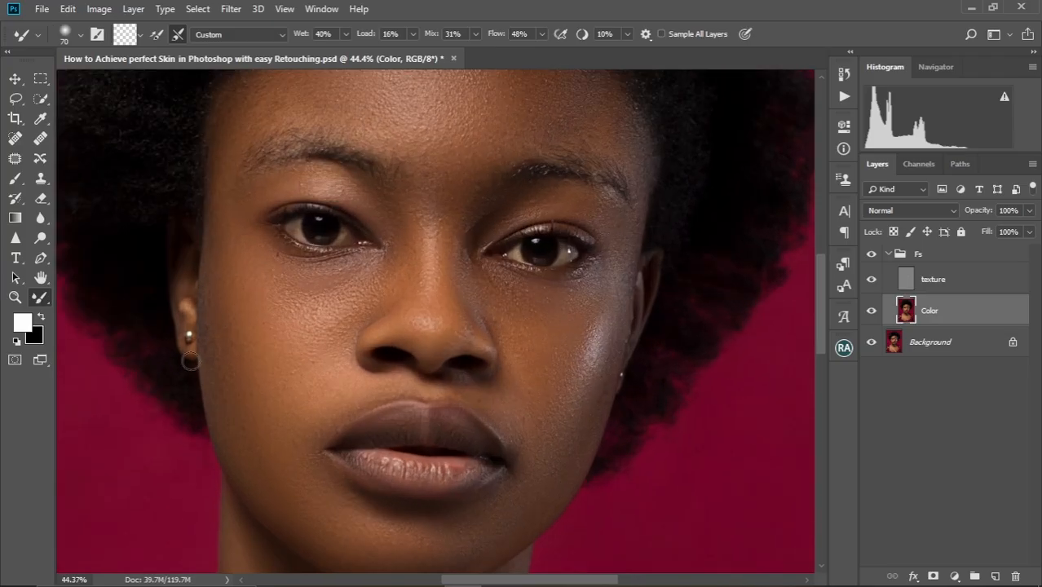
click(872, 255)
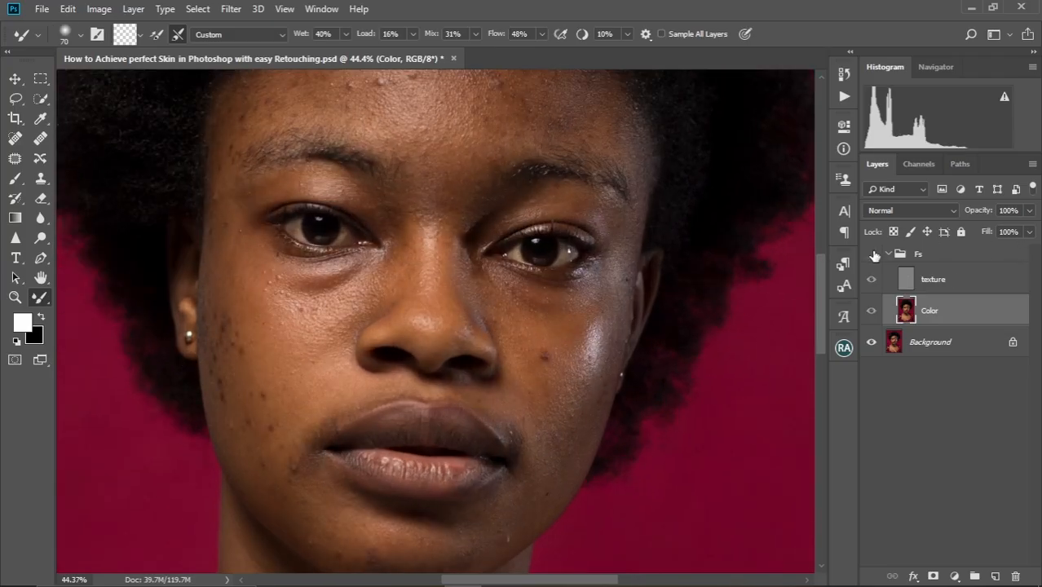
click(871, 254)
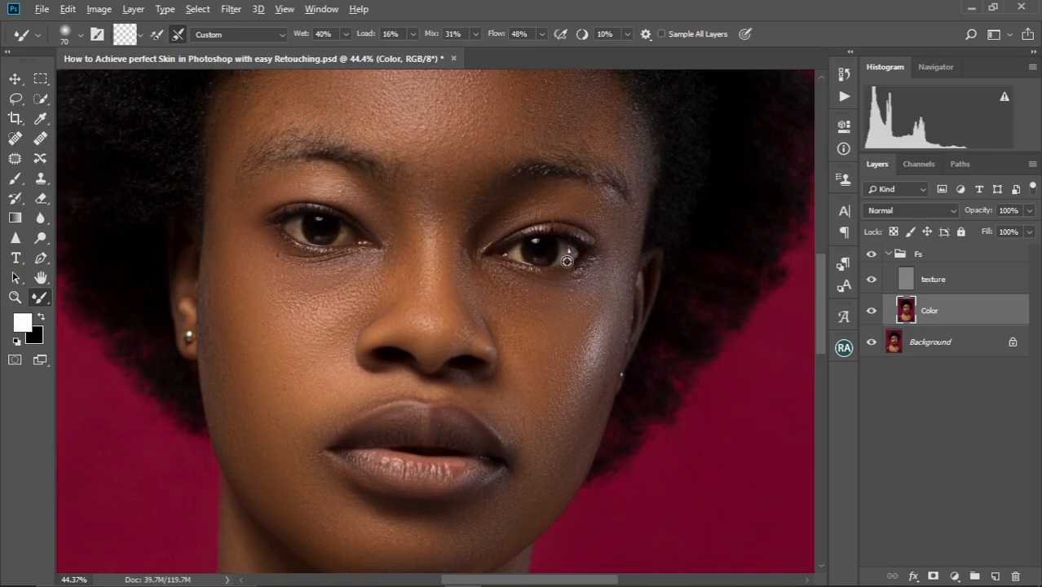
scroll(567, 261, down, 2)
scroll(551, 296, up, 2)
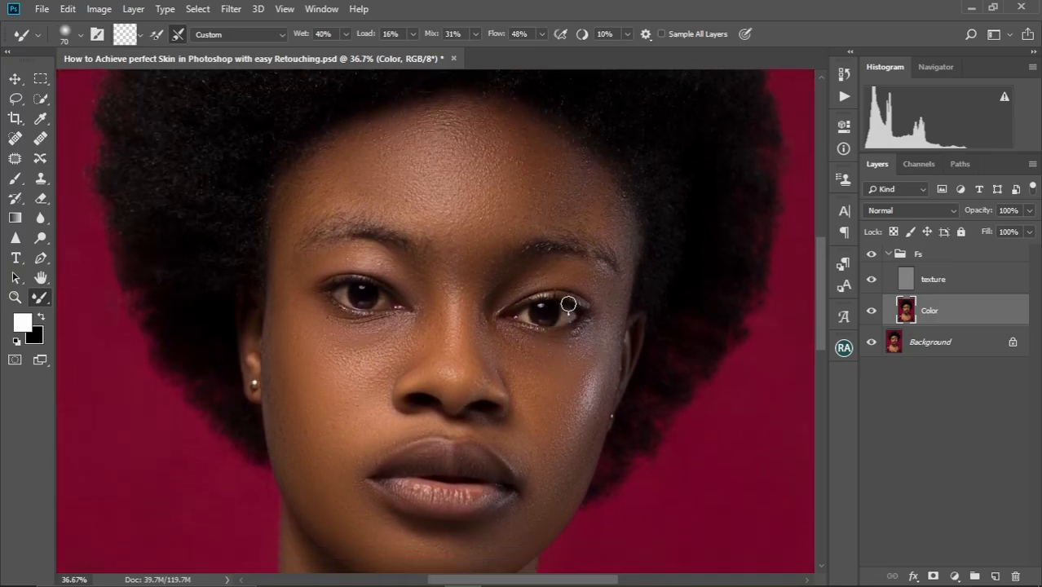
click(872, 255)
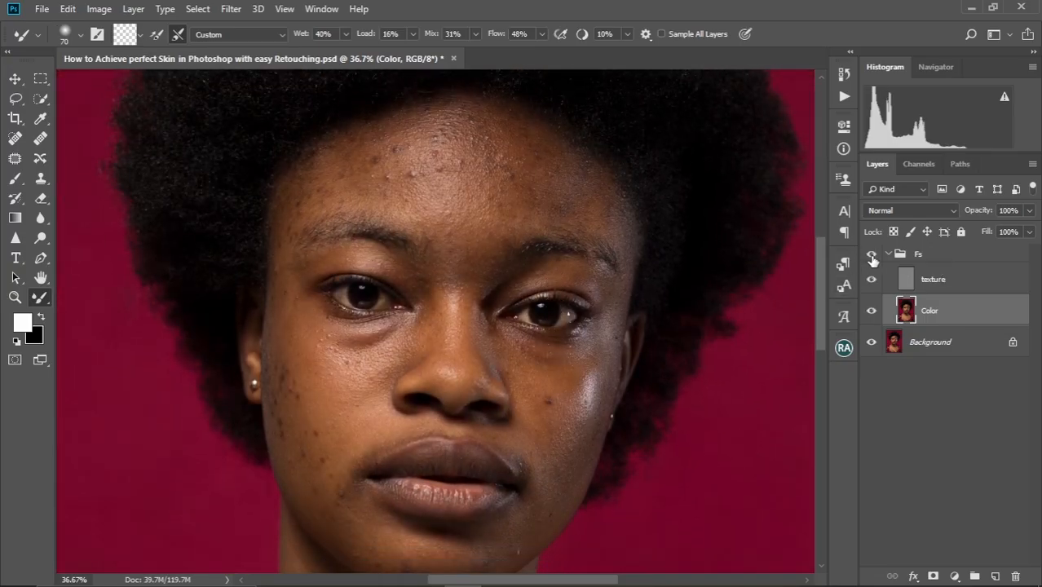
click(872, 255)
Step: Heal small bumps across the forehead on the texture layer with a 15 px Content-Aware Spot Healing Brush
click(948, 277)
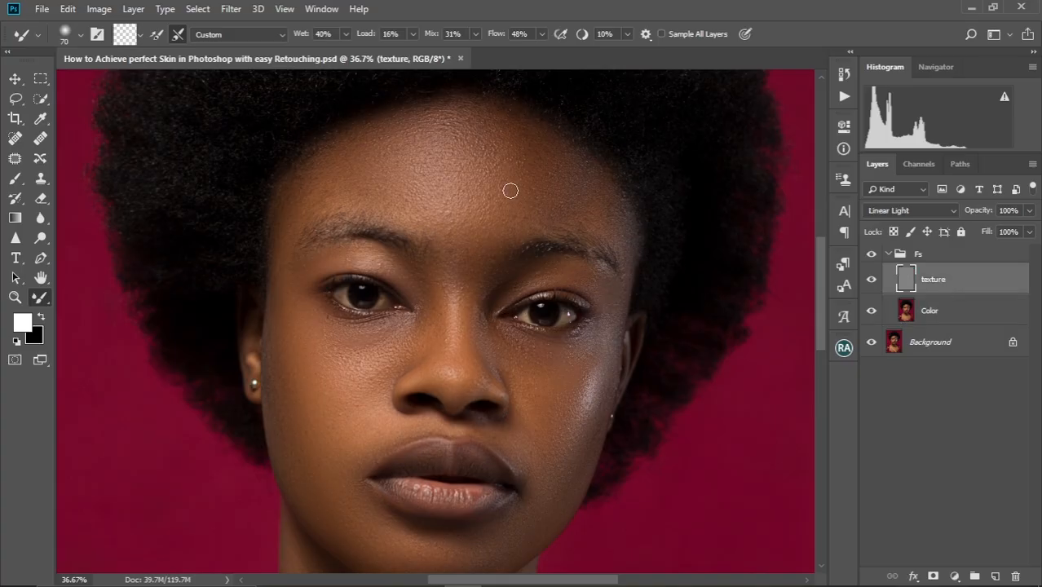
scroll(510, 190, up, 3)
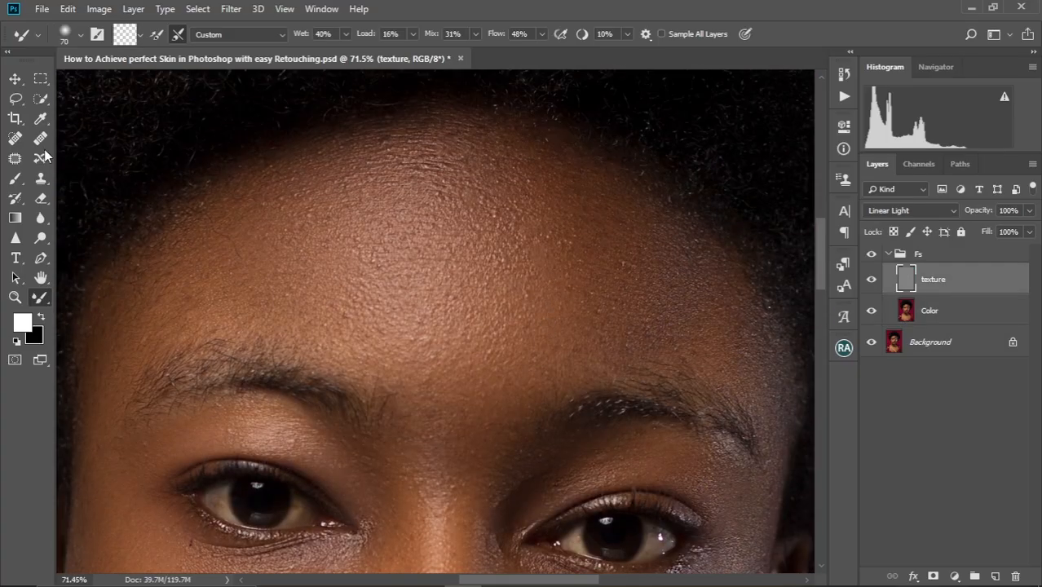
click(14, 140)
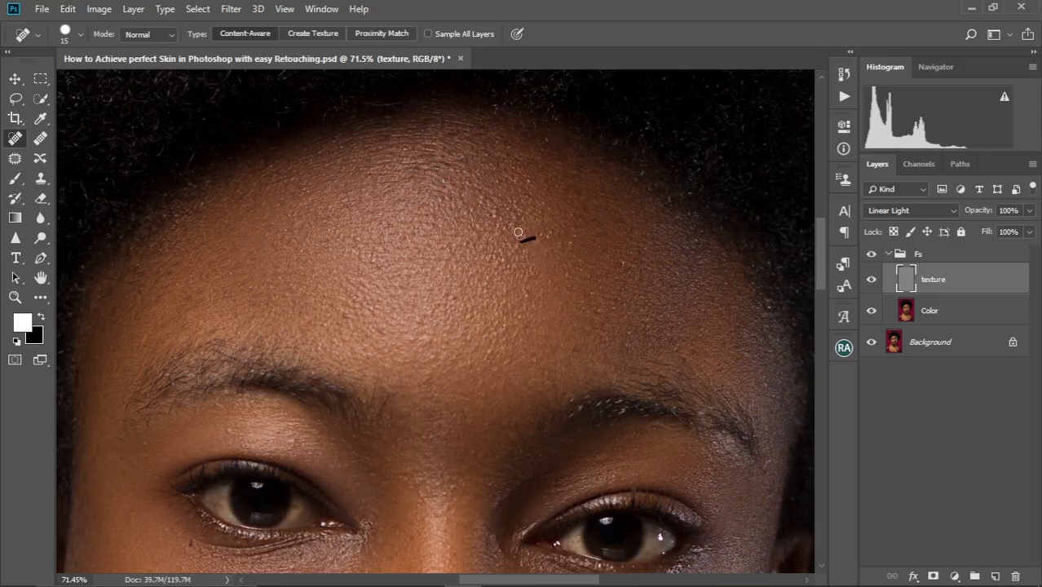
click(478, 197)
mouse_move(462, 171)
mouse_down()
mouse_move(526, 182)
mouse_move(496, 212)
mouse_move(531, 220)
mouse_up()
drag(494, 214, 501, 213)
drag(510, 295, 524, 293)
drag(599, 296, 587, 289)
drag(608, 341, 597, 345)
Step: Heal the texture flaws on the subject's right upper eyelid and around the corners of that eye
scroll(423, 341, down, 3)
drag(227, 277, 248, 278)
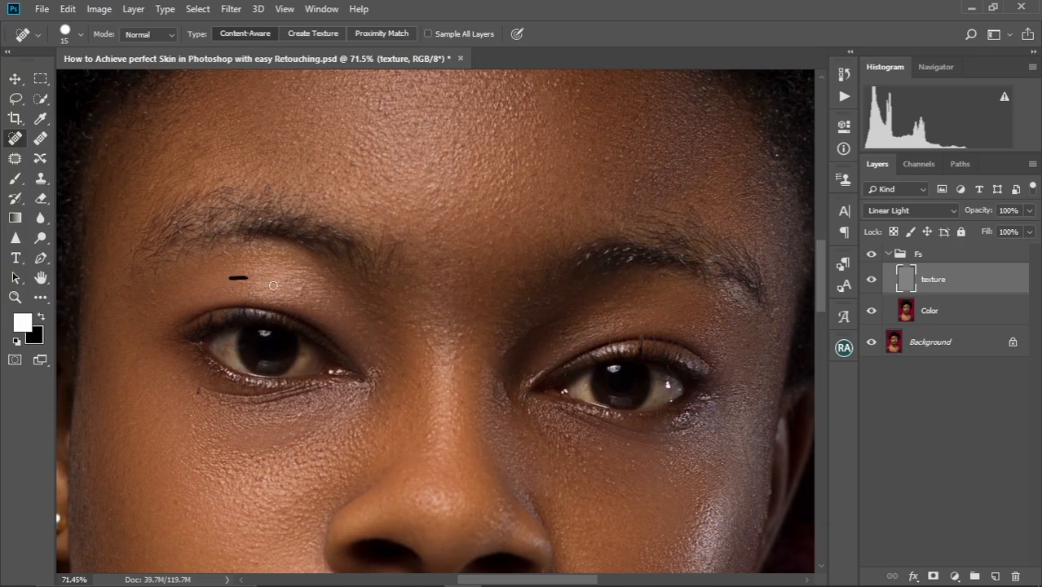
drag(186, 390, 200, 403)
click(195, 423)
drag(382, 376, 387, 370)
Step: Heal small texture spots on the subject's left upper eyelid, between the brows and on the nose bridge
drag(521, 342, 494, 353)
drag(588, 314, 568, 317)
drag(498, 296, 485, 291)
drag(466, 279, 472, 286)
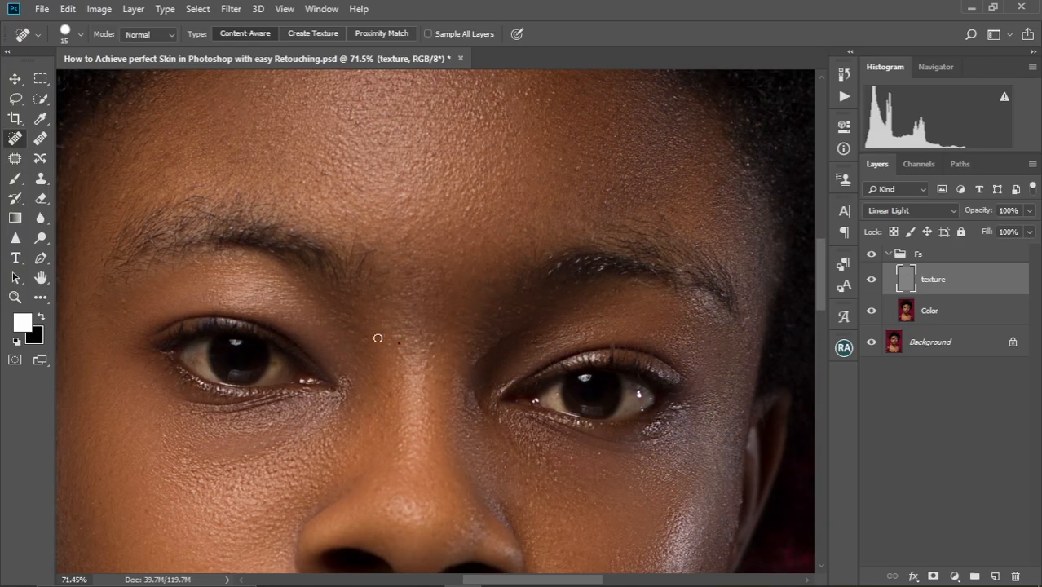
mouse_move(400, 349)
mouse_down()
mouse_move(404, 359)
mouse_move(427, 353)
mouse_up()
drag(422, 365, 423, 374)
drag(475, 348, 491, 220)
Step: Compare the whole face with and without the Fs group and examine the forehead and cheeks for remaining flaws
scroll(472, 332, down, 3)
click(872, 254)
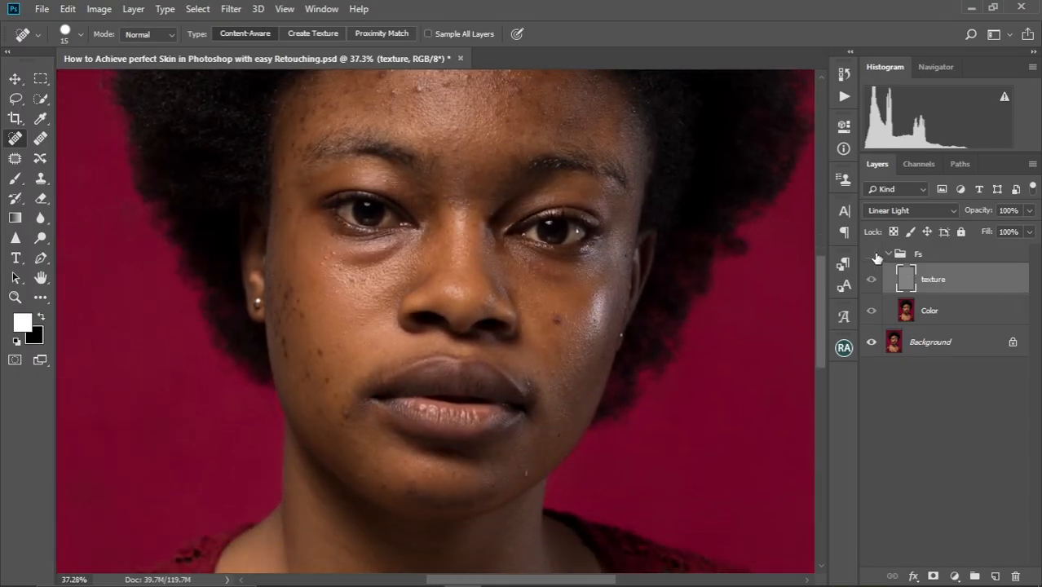
click(873, 254)
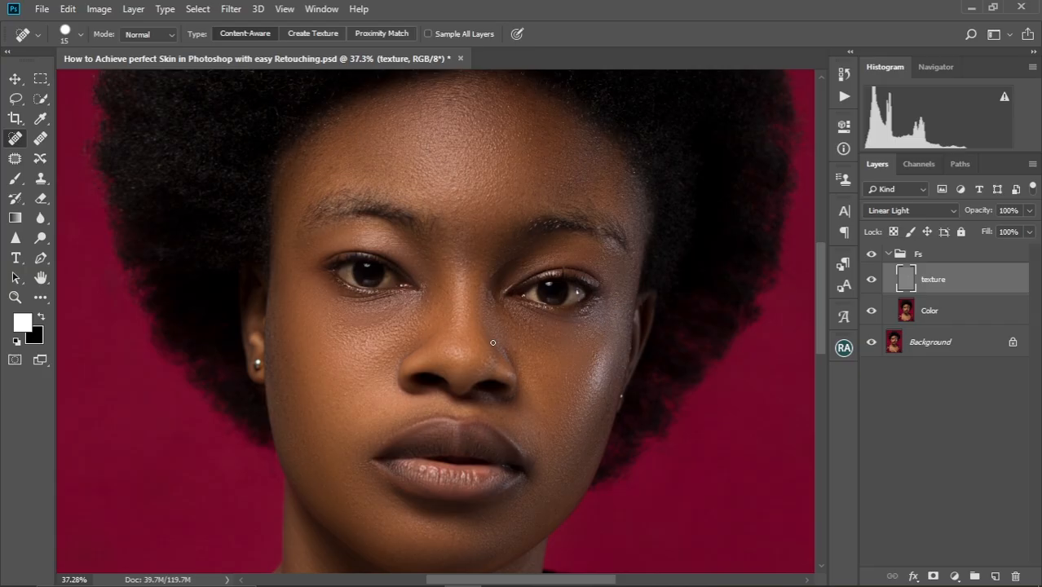
scroll(493, 343, up, 3)
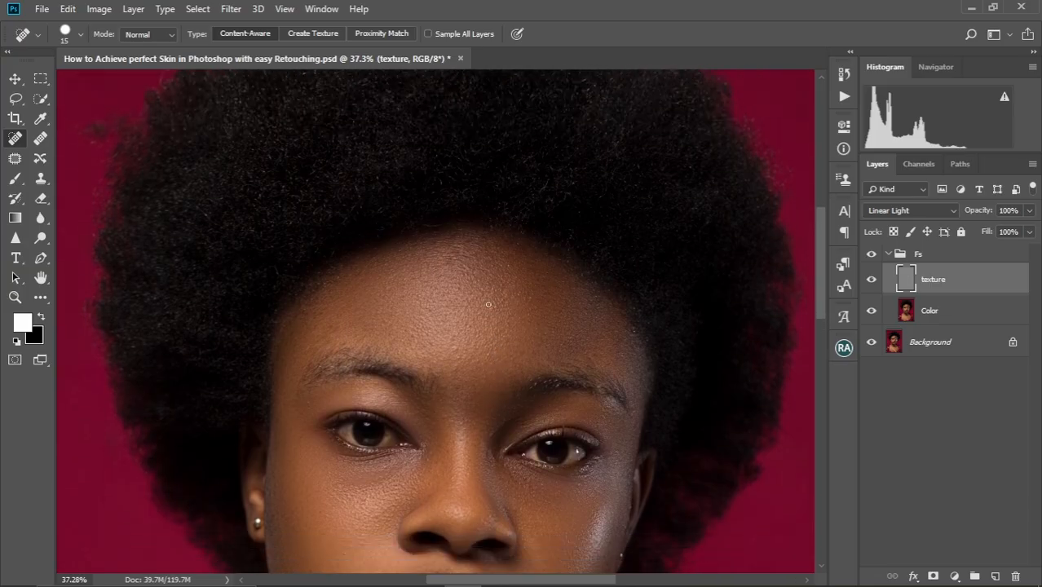
scroll(486, 293, down, 3)
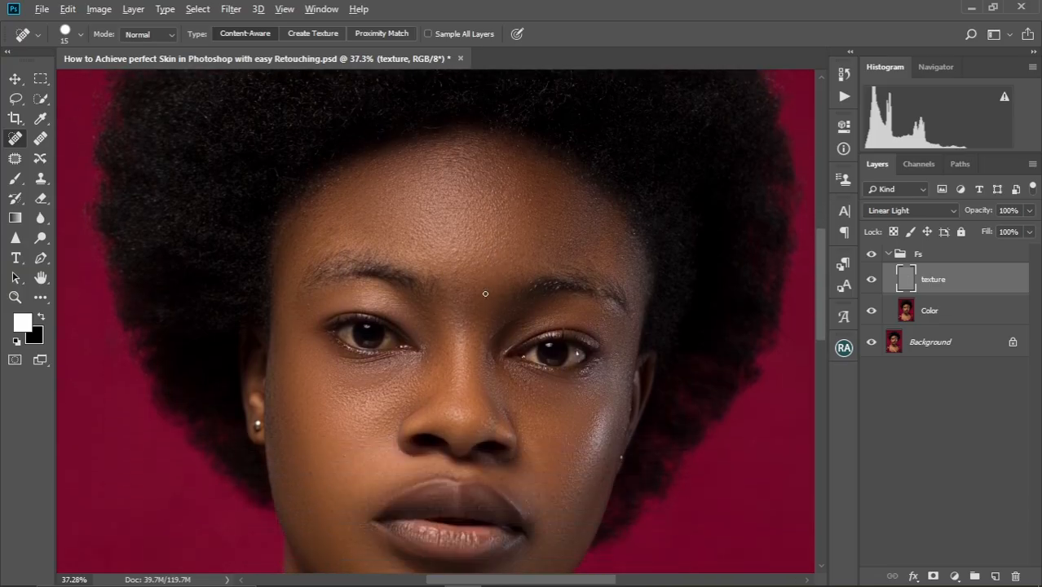
Step: Heal individual leftover texture spots at the hairline, mid-forehead and above the subject's right eyebrow
scroll(486, 294, up, 5)
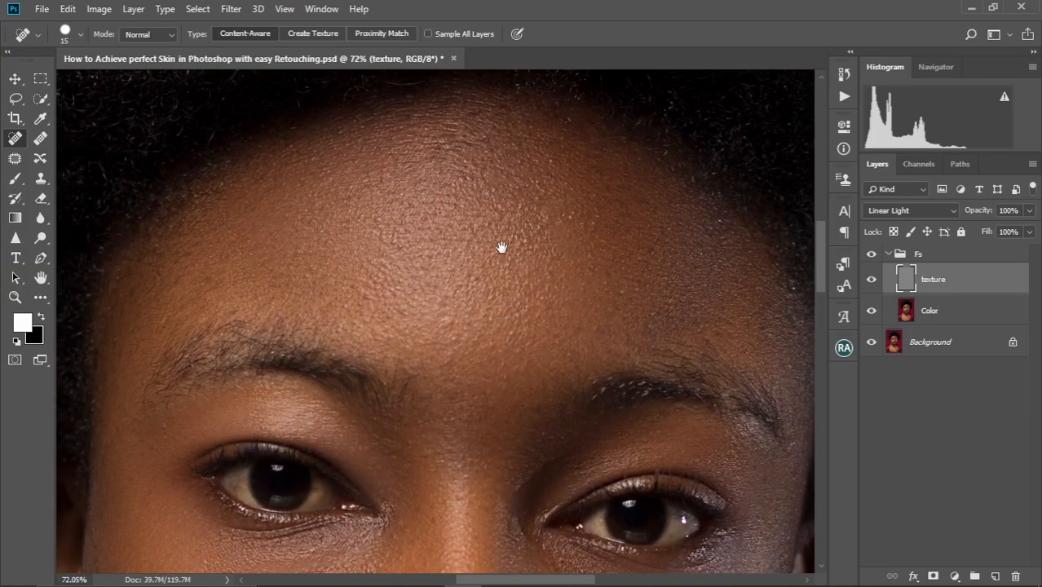
drag(502, 244, 509, 291)
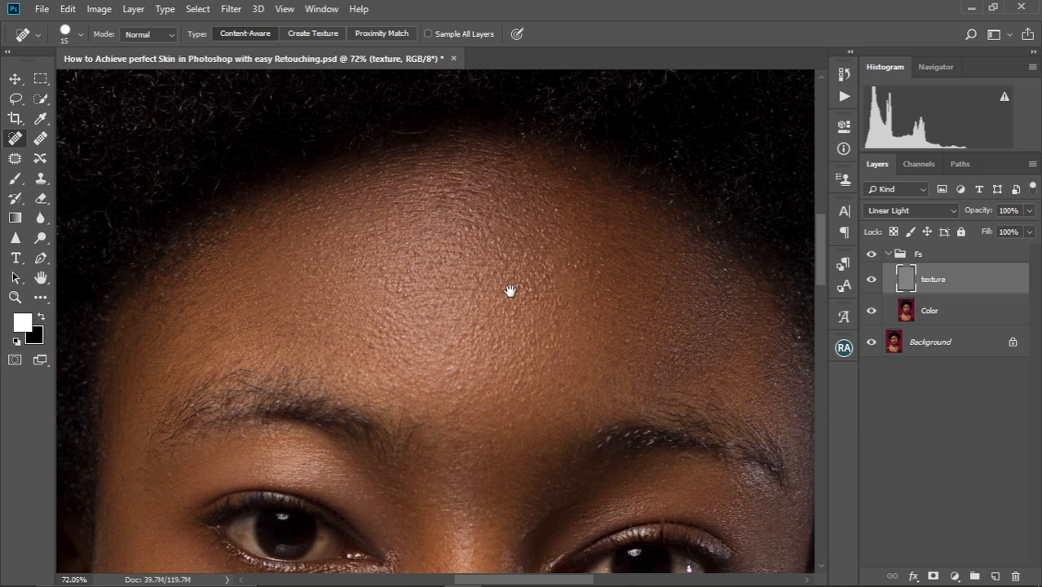
click(433, 182)
click(397, 288)
click(397, 291)
click(345, 358)
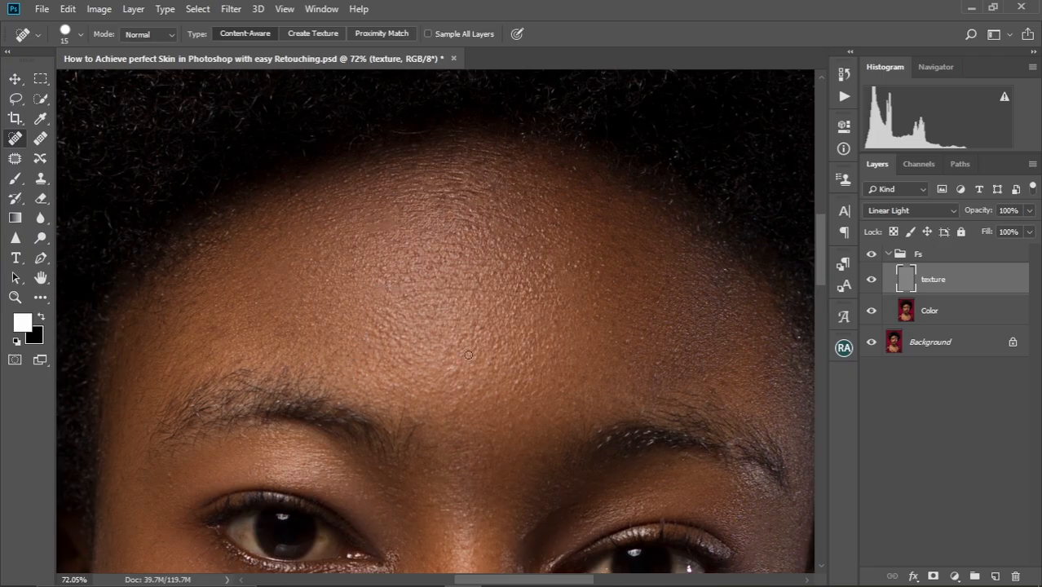